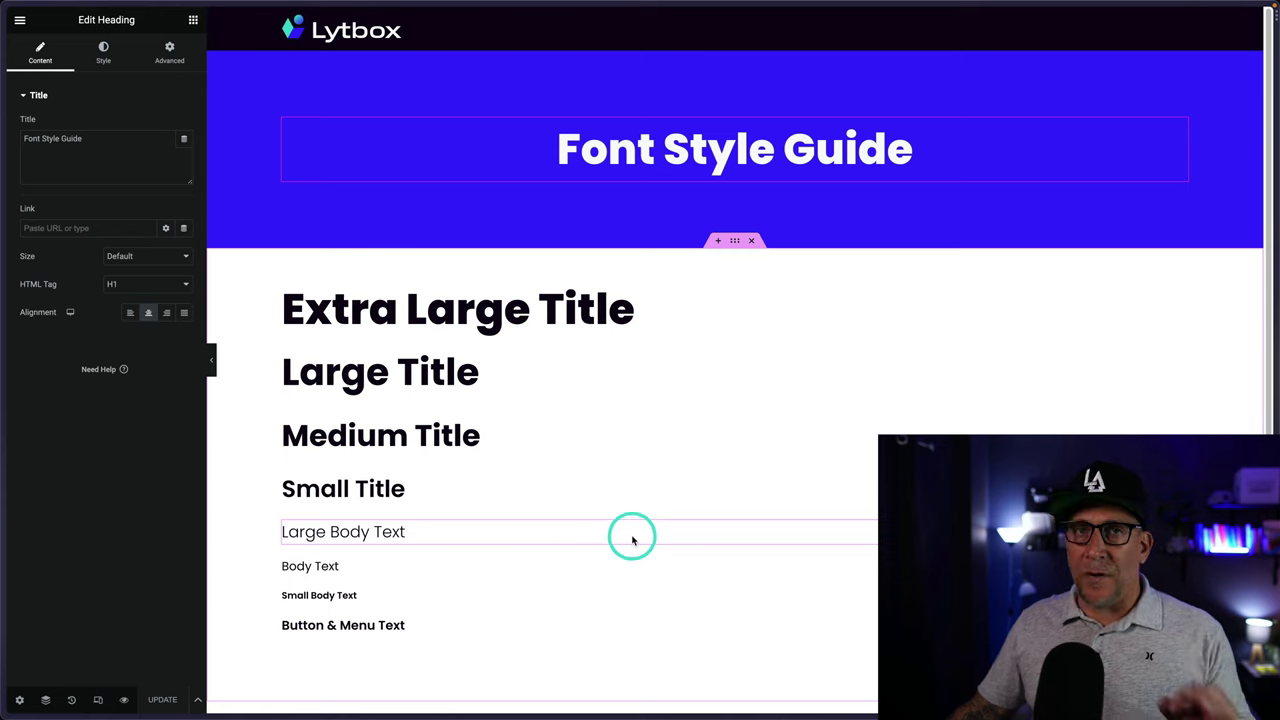
{"action": "scroll", "coordinate": [632, 540], "scroll_direction": "down", "scroll_amount": 1}
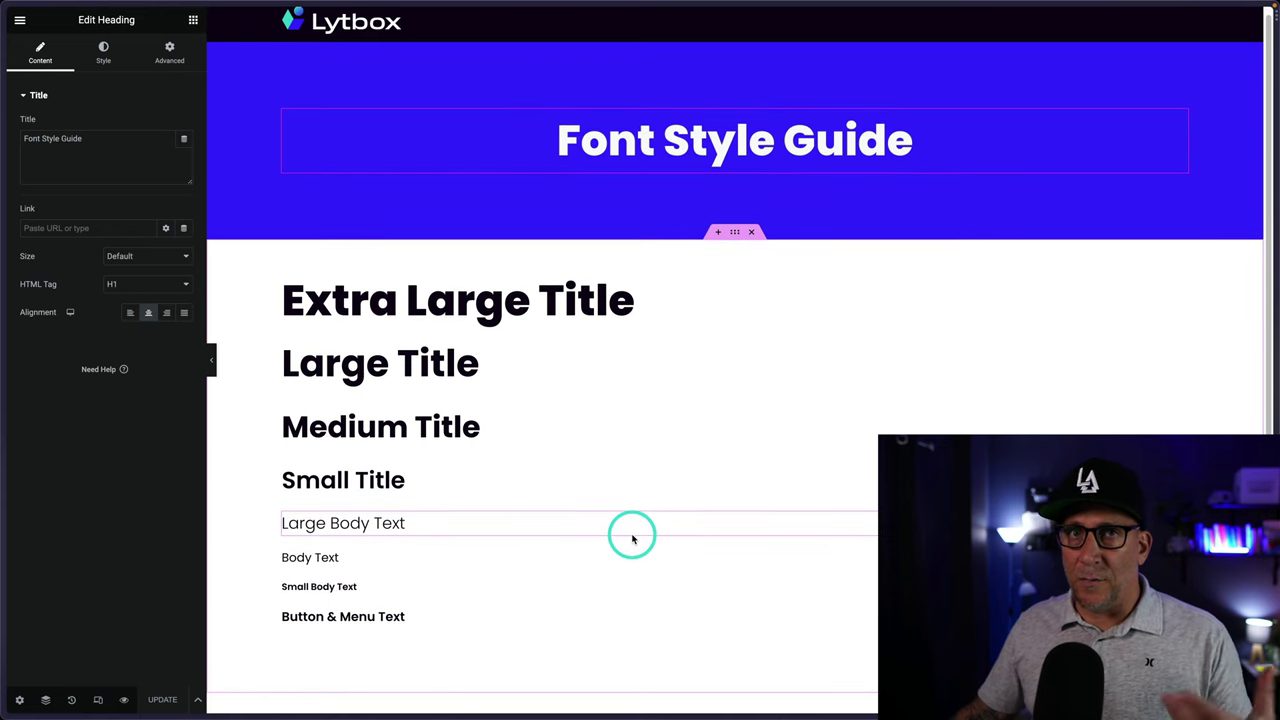
{"action": "scroll", "coordinate": [632, 540], "scroll_direction": "up", "scroll_amount": 1}
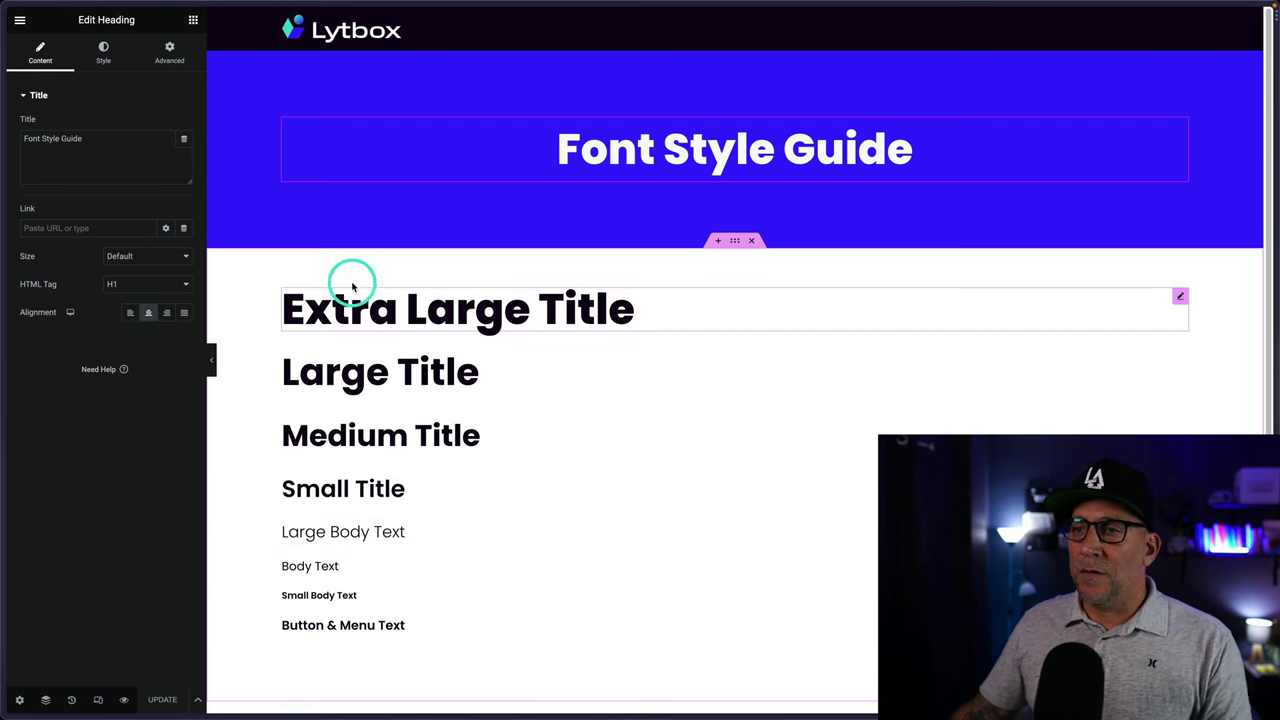
Switch to the Pingdom speed test results for the brand page and examine the total page size and the font content size.
{"action": "mouse_move", "coordinate": [4, 470]}
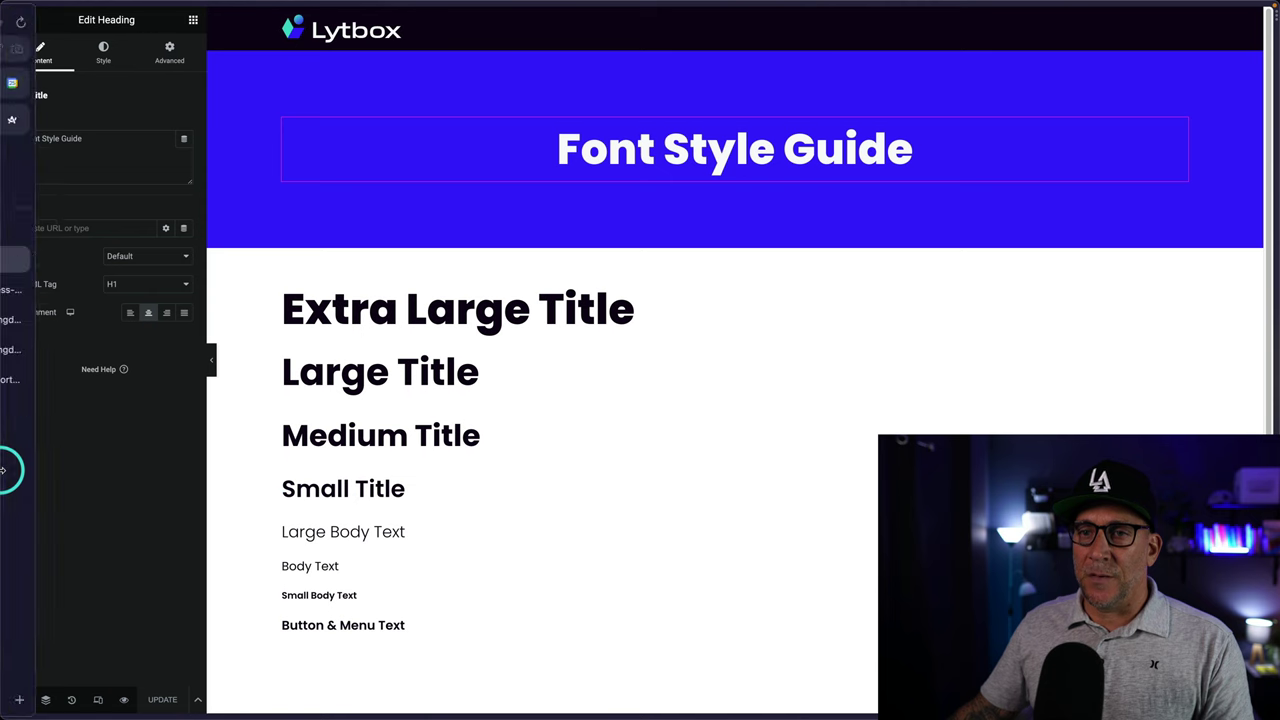
{"action": "left_click", "coordinate": [67, 331]}
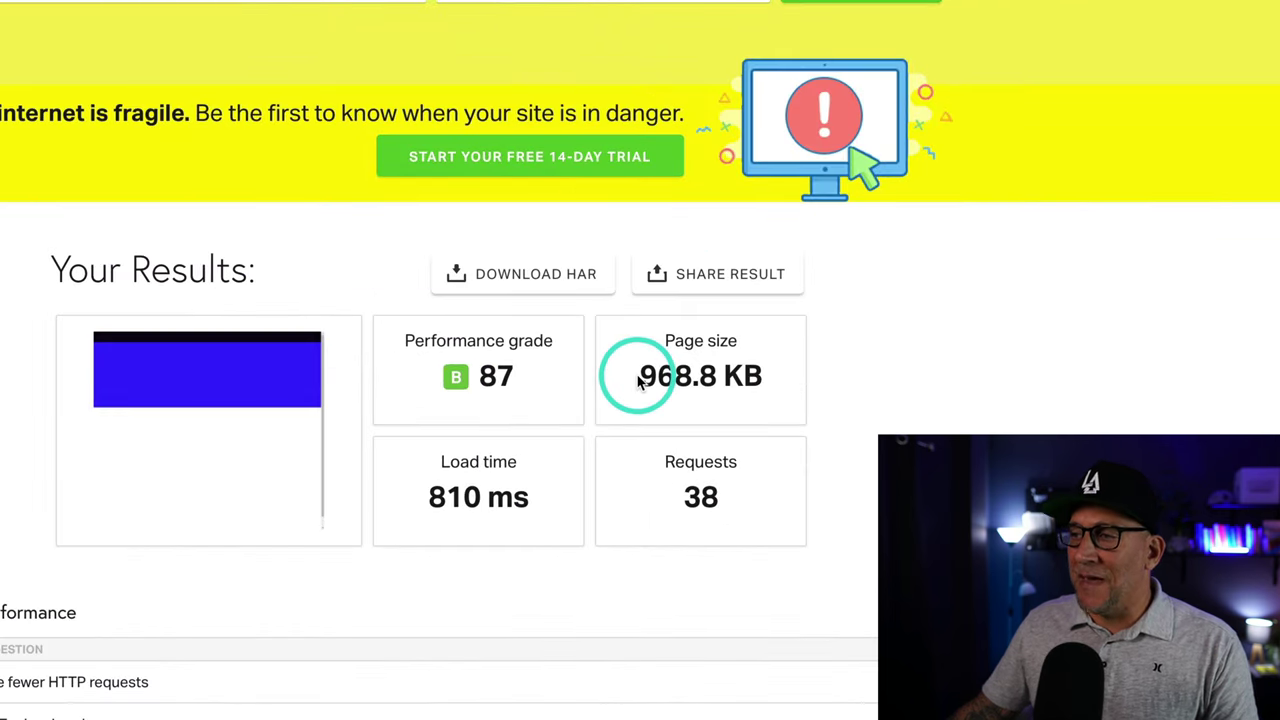
{"action": "left_click_drag", "start_coordinate": [640, 383], "coordinate": [775, 387]}
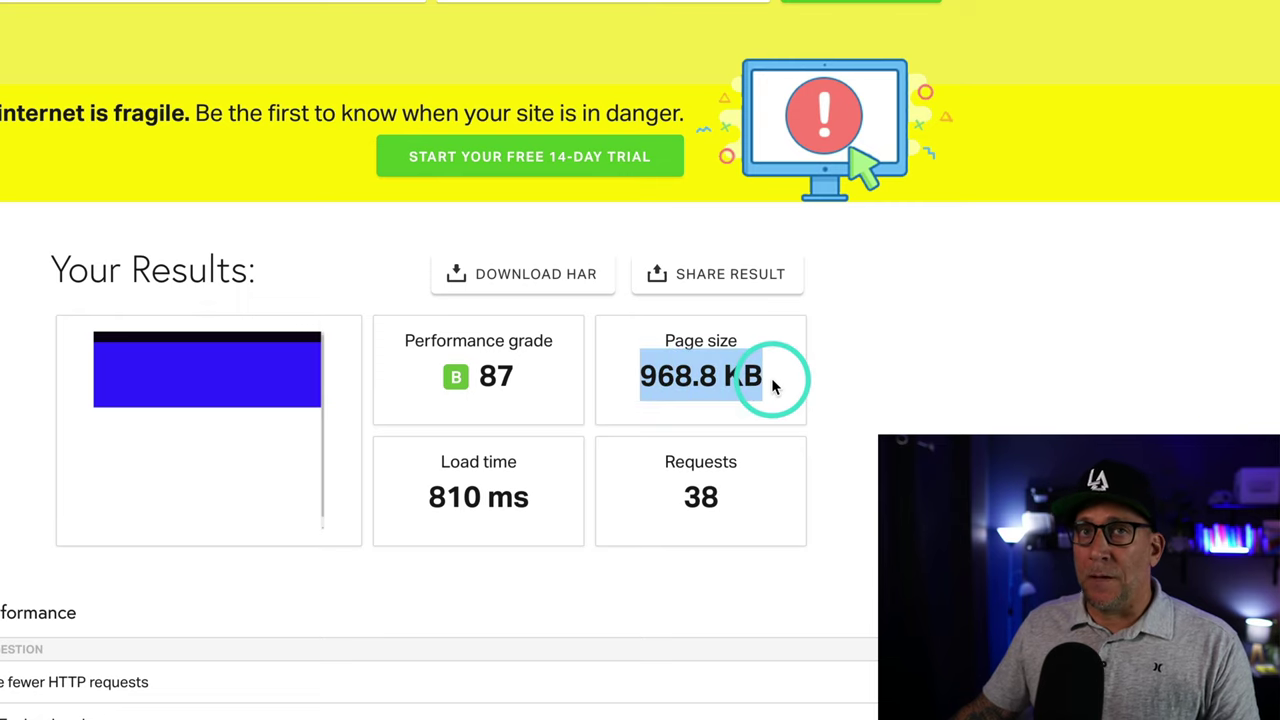
{"action": "scroll", "coordinate": [926, 340], "scroll_direction": "down", "scroll_amount": 10}
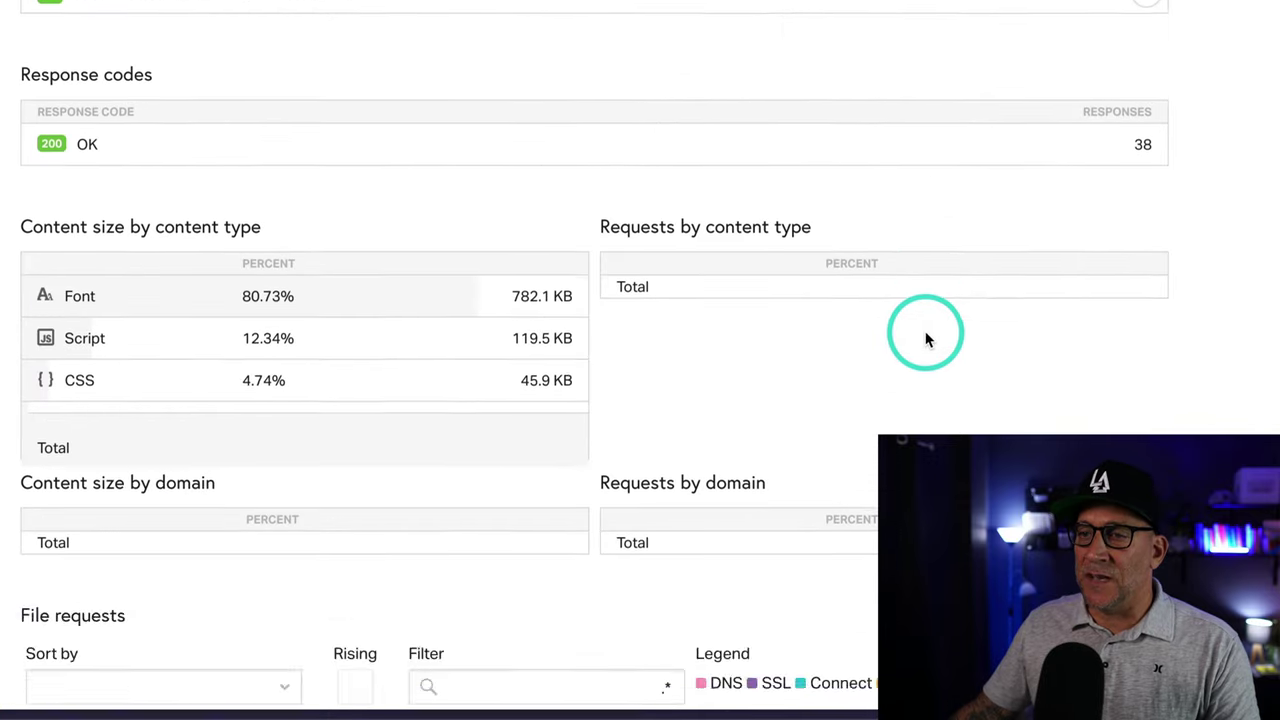
{"action": "scroll", "coordinate": [608, 323], "scroll_direction": "up", "scroll_amount": 1}
{"action": "scroll", "coordinate": [463, 300], "scroll_direction": "down", "scroll_amount": 2}
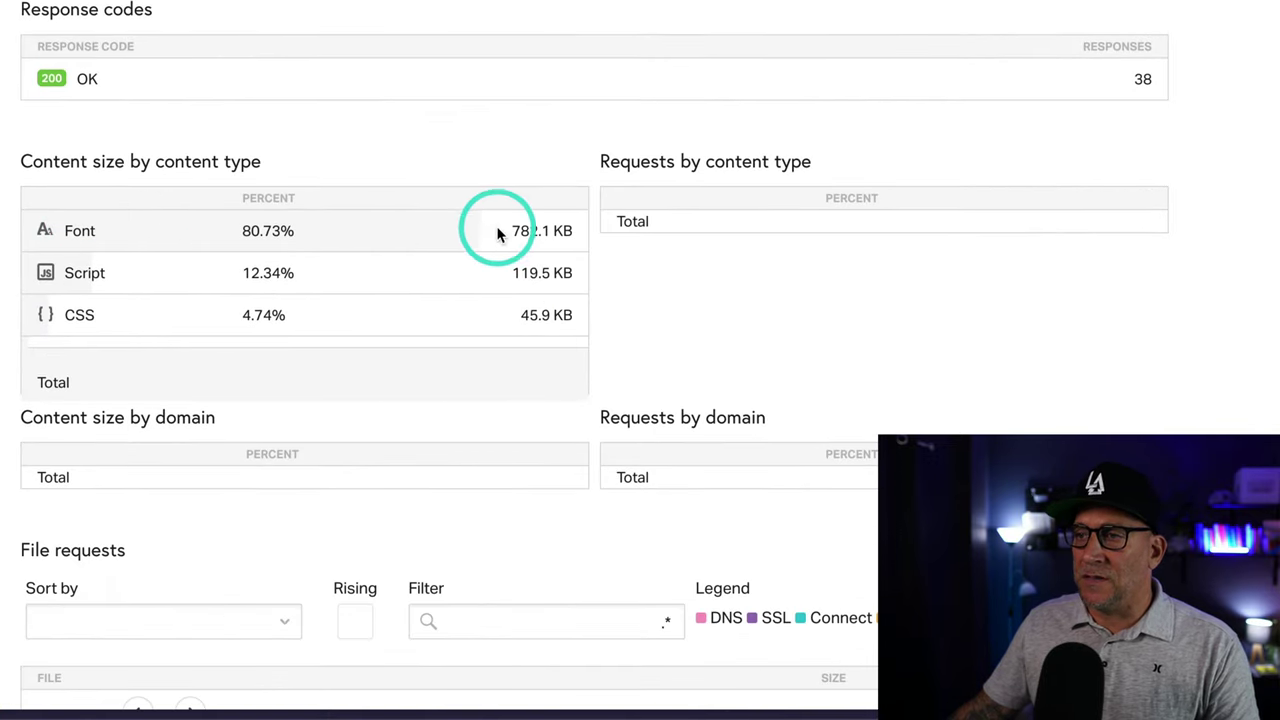
{"action": "left_click_drag", "start_coordinate": [512, 231], "coordinate": [573, 232]}
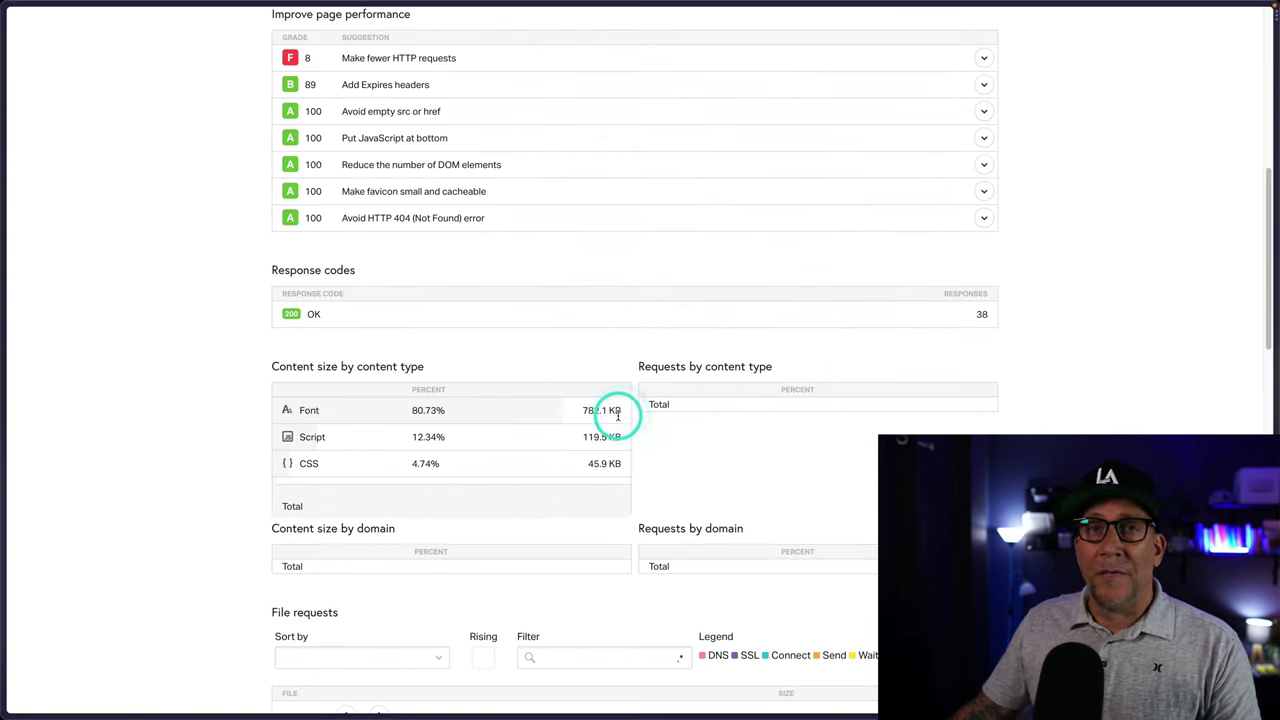
{"action": "scroll", "coordinate": [630, 425], "scroll_direction": "up", "scroll_amount": 6}
Open the second Pingdom report, for the site's plain home page, and examine its page size and content size by type.
{"action": "mouse_move", "coordinate": [10, 385]}
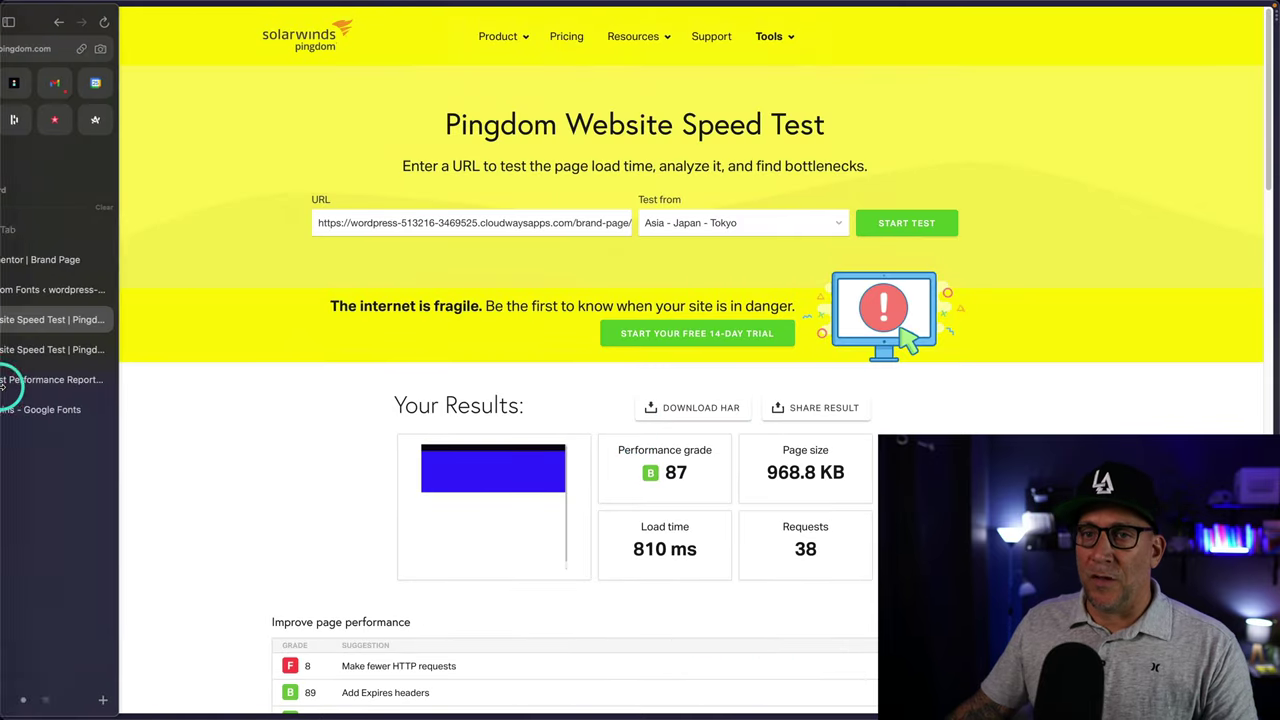
{"action": "left_click", "coordinate": [44, 355]}
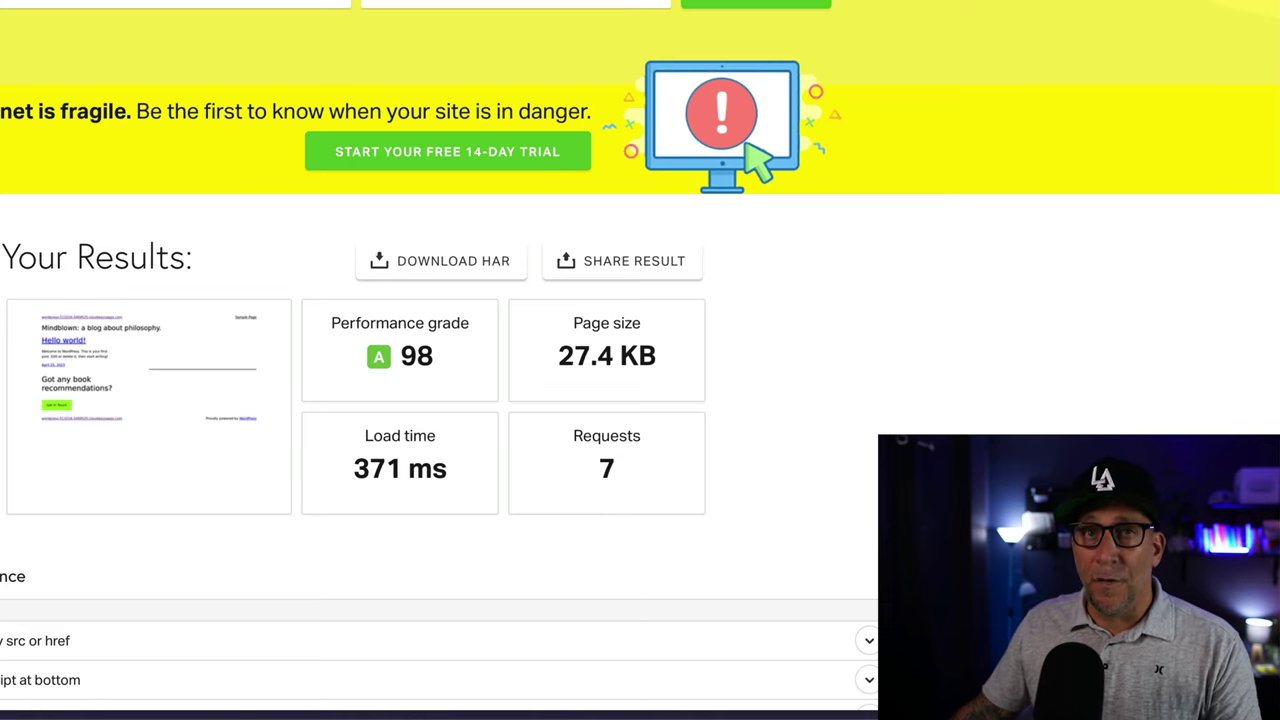
{"action": "scroll", "coordinate": [186, 251], "scroll_direction": "down", "scroll_amount": 2}
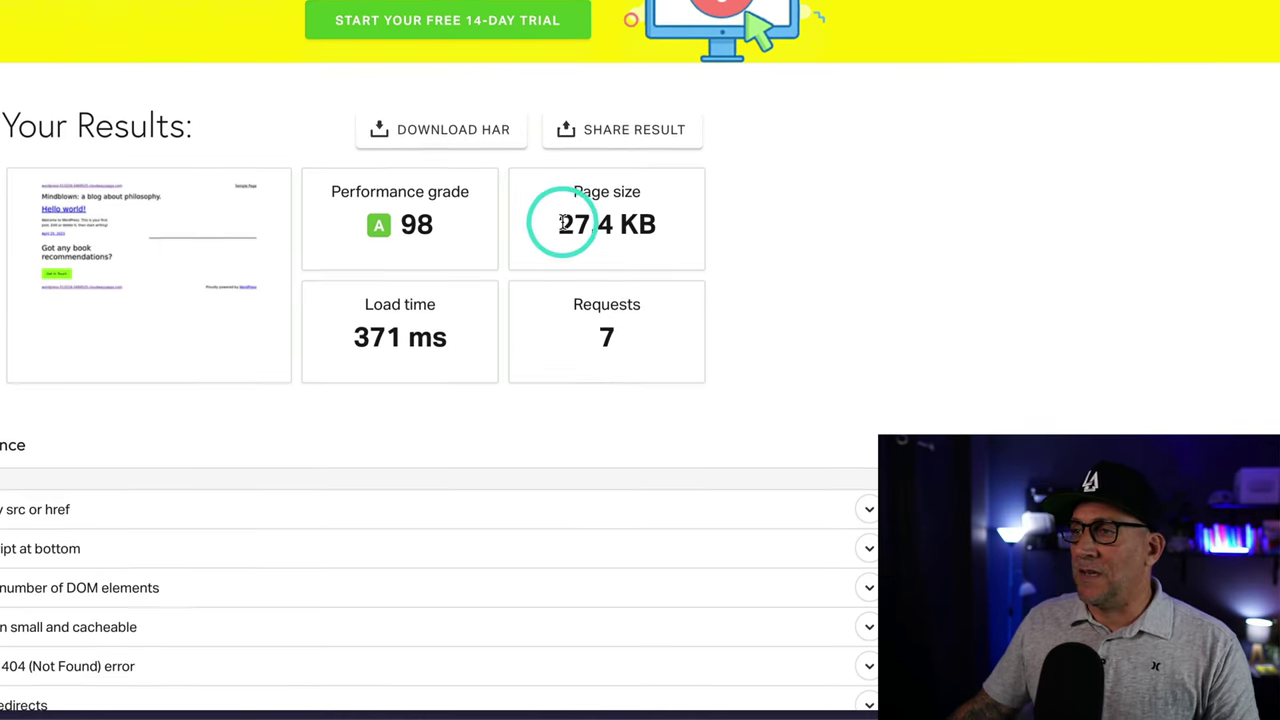
{"action": "left_click_drag", "start_coordinate": [559, 229], "coordinate": [654, 265]}
{"action": "scroll", "coordinate": [660, 265], "scroll_direction": "down", "scroll_amount": 10}
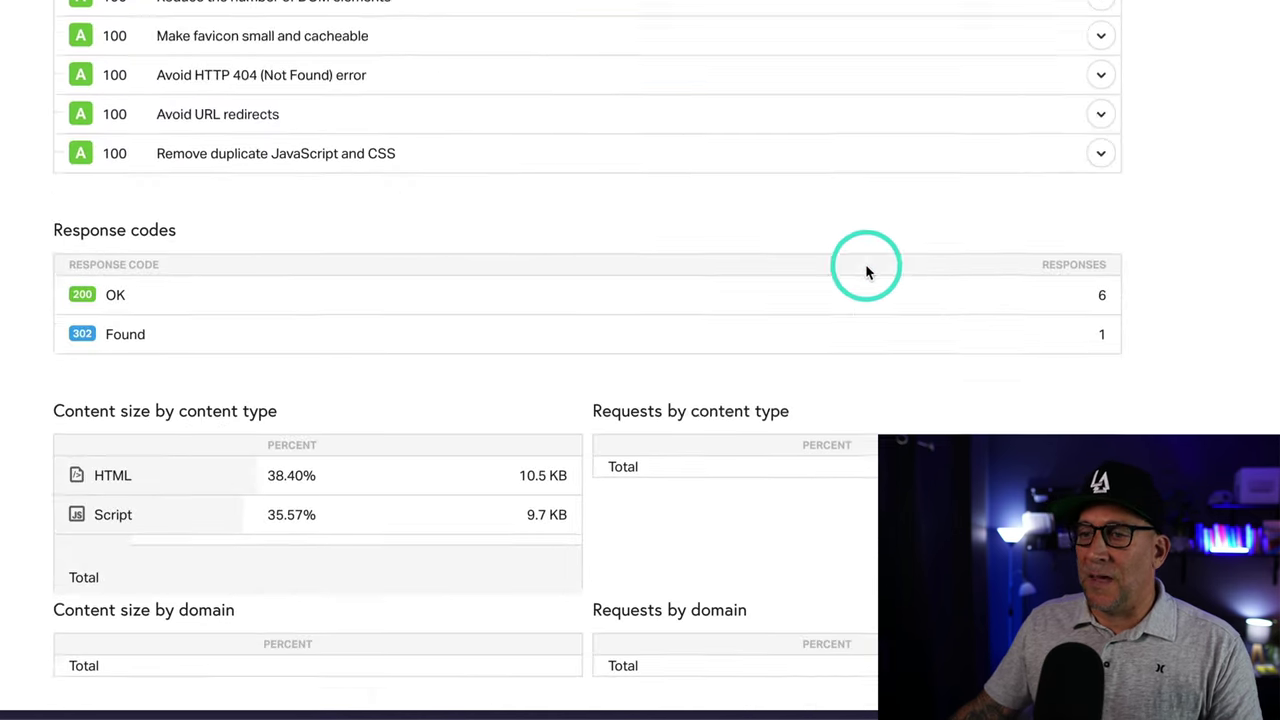
{"action": "scroll", "coordinate": [365, 407], "scroll_direction": "up", "scroll_amount": 10}
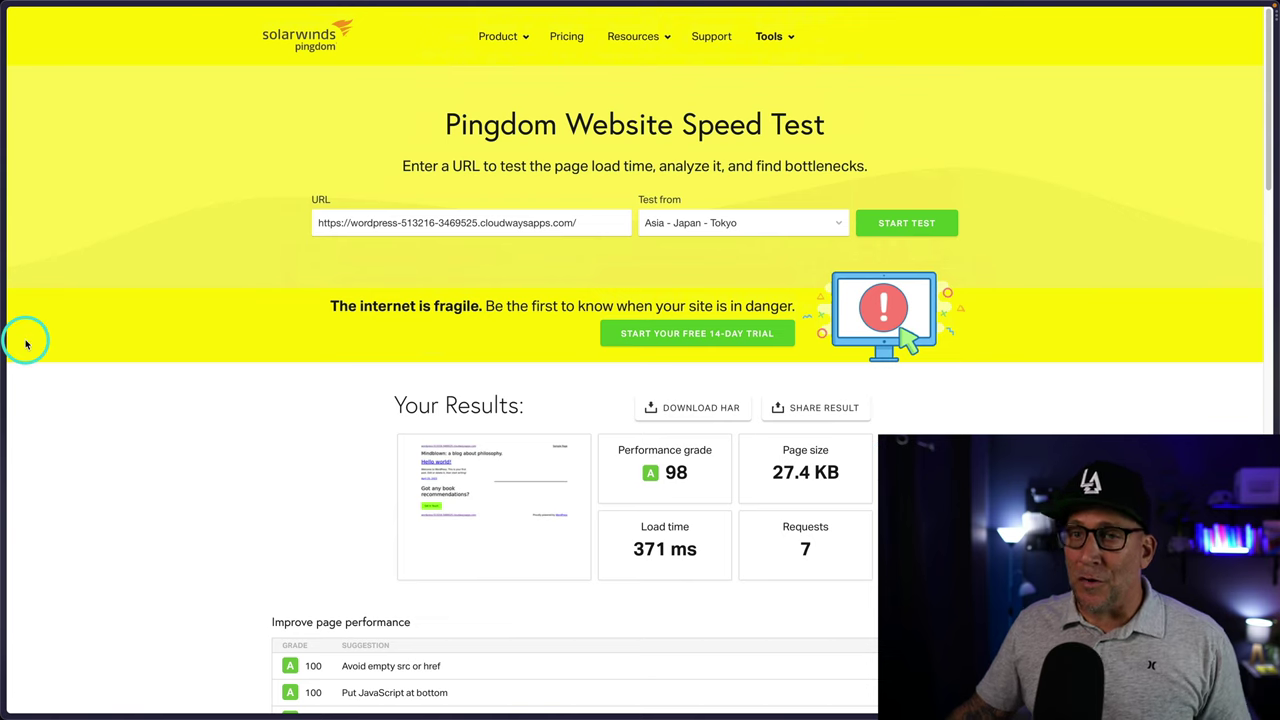
On the Google Fonts page for Poppins, select Thin 100, Thin 100 Italic, ExtraLight 200 and ExtraLight 200 Italic, and highlight the embed code.
{"action": "mouse_move", "coordinate": [3, 342]}
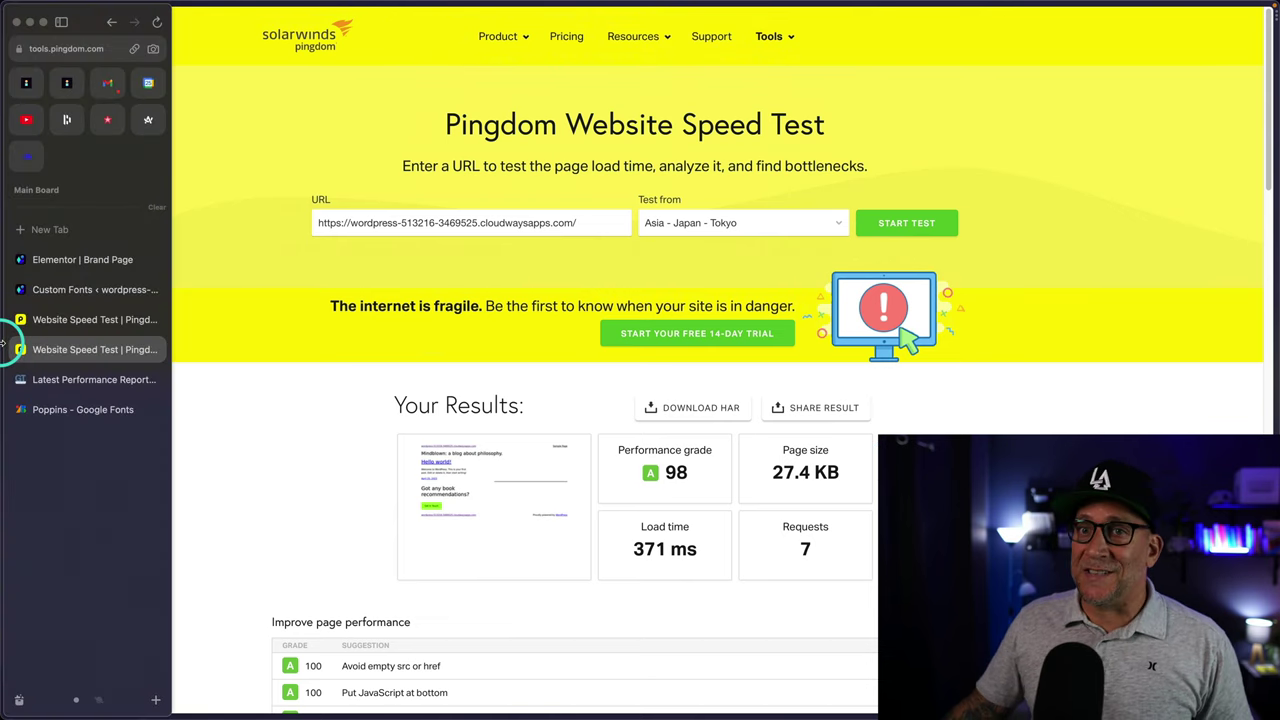
{"action": "left_click", "coordinate": [72, 409]}
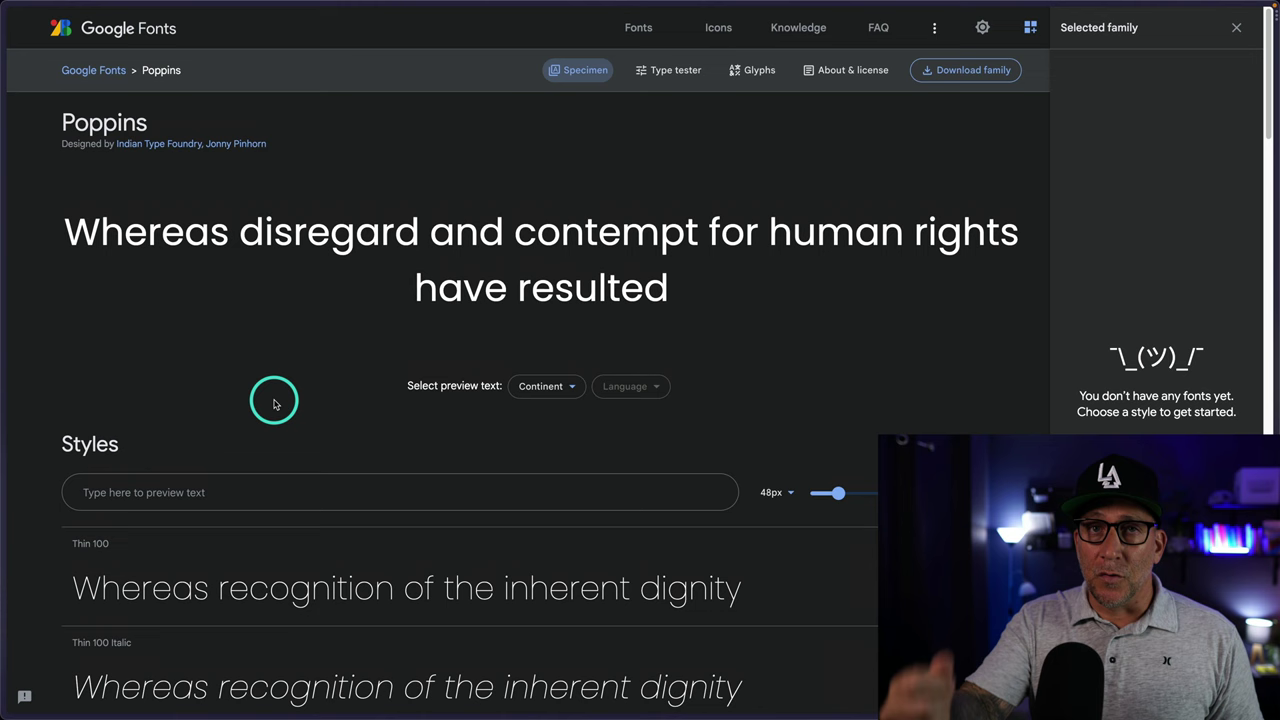
{"action": "scroll", "coordinate": [449, 429], "scroll_direction": "down", "scroll_amount": 3}
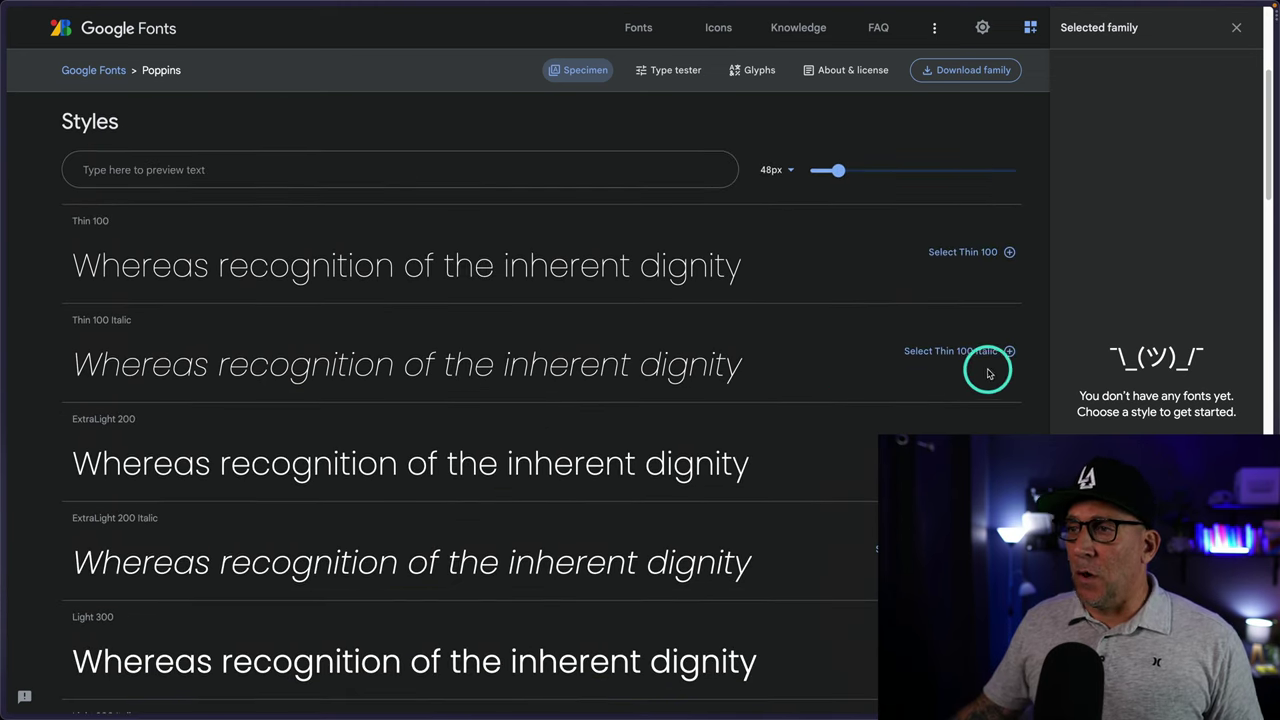
{"action": "left_click", "coordinate": [1008, 252]}
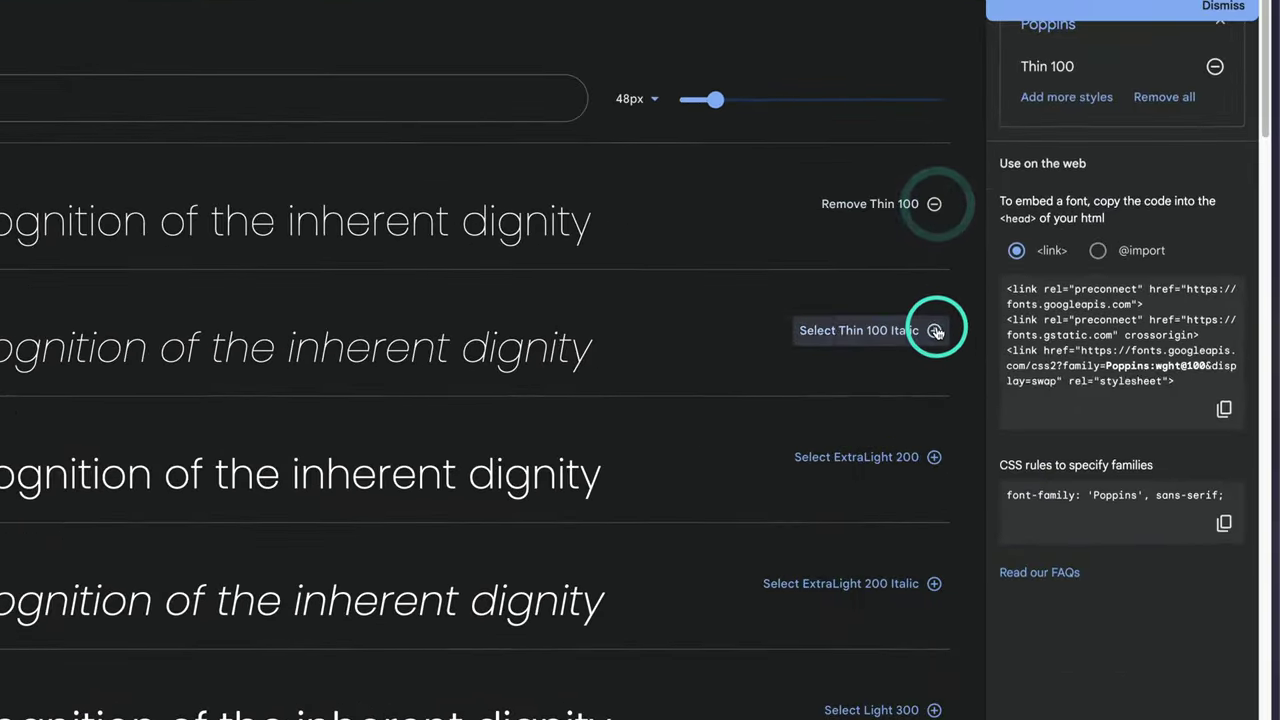
{"action": "left_click", "coordinate": [935, 331]}
{"action": "left_click", "coordinate": [934, 457]}
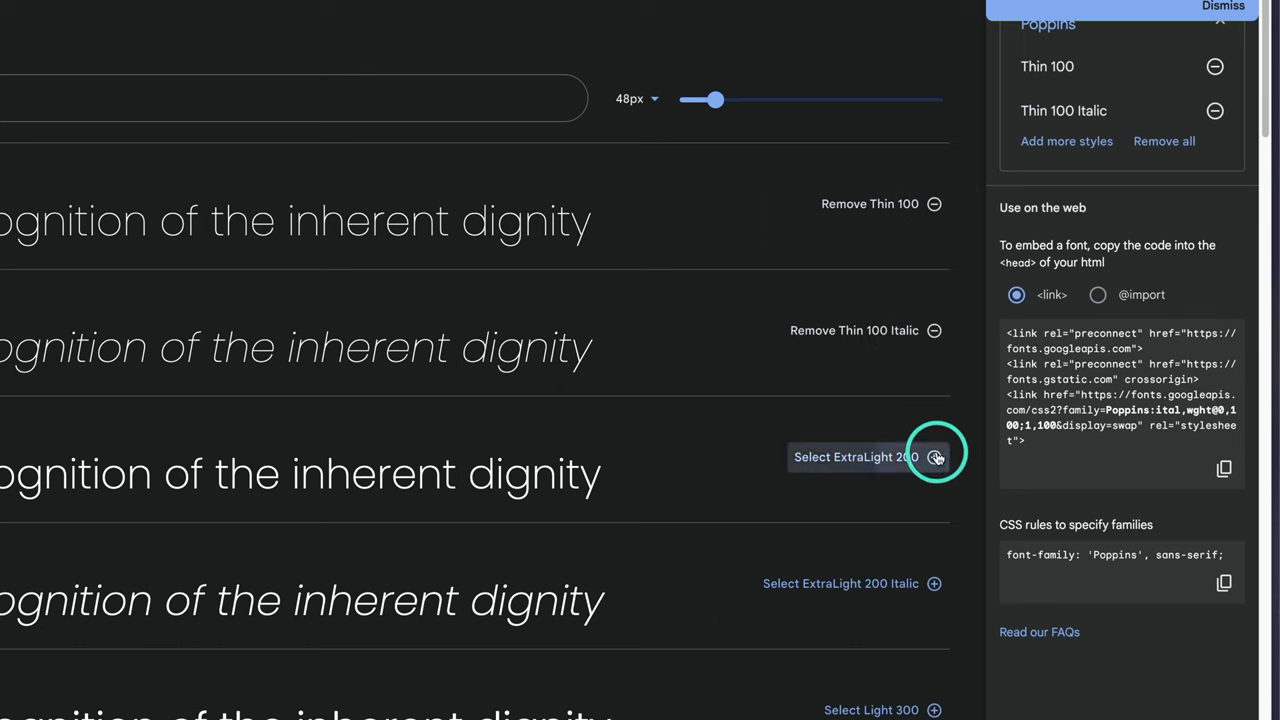
{"action": "left_click", "coordinate": [934, 583]}
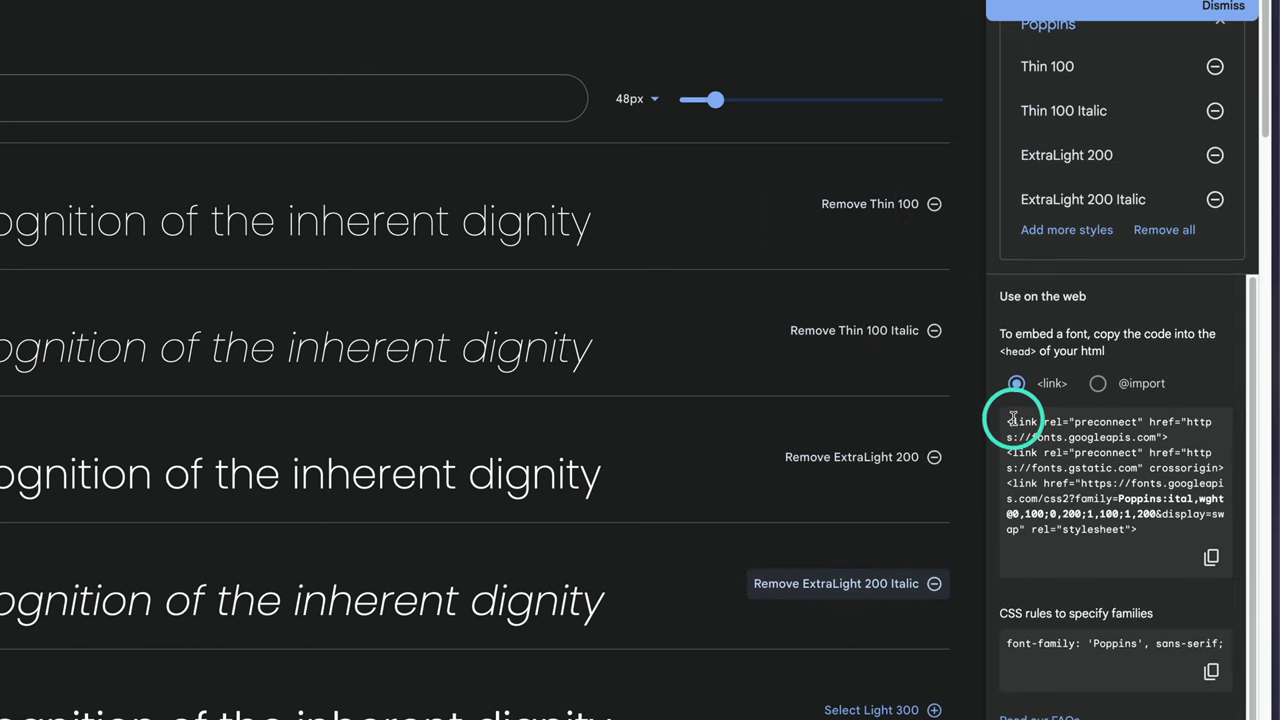
{"action": "left_click_drag", "start_coordinate": [1008, 421], "coordinate": [1068, 515]}
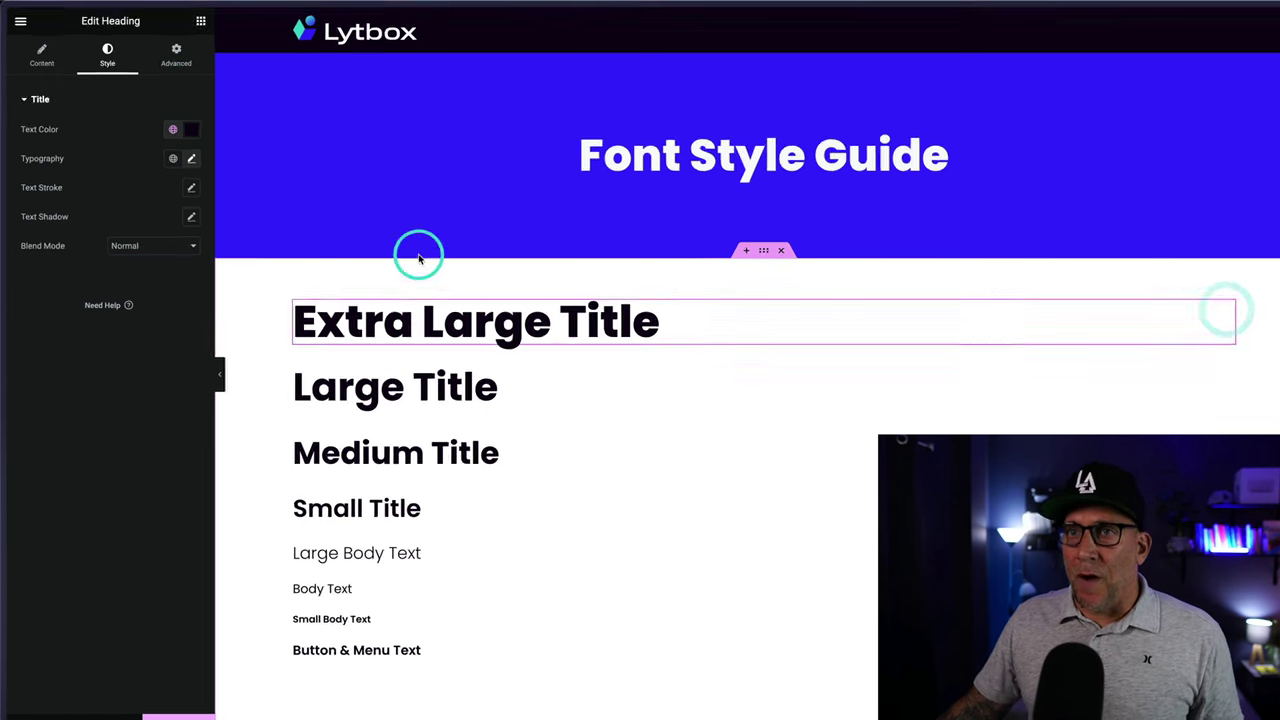
Open the Extra Large Title heading's typography settings in Elementor and browse the list of available font families.
{"action": "left_click", "coordinate": [183, 152]}
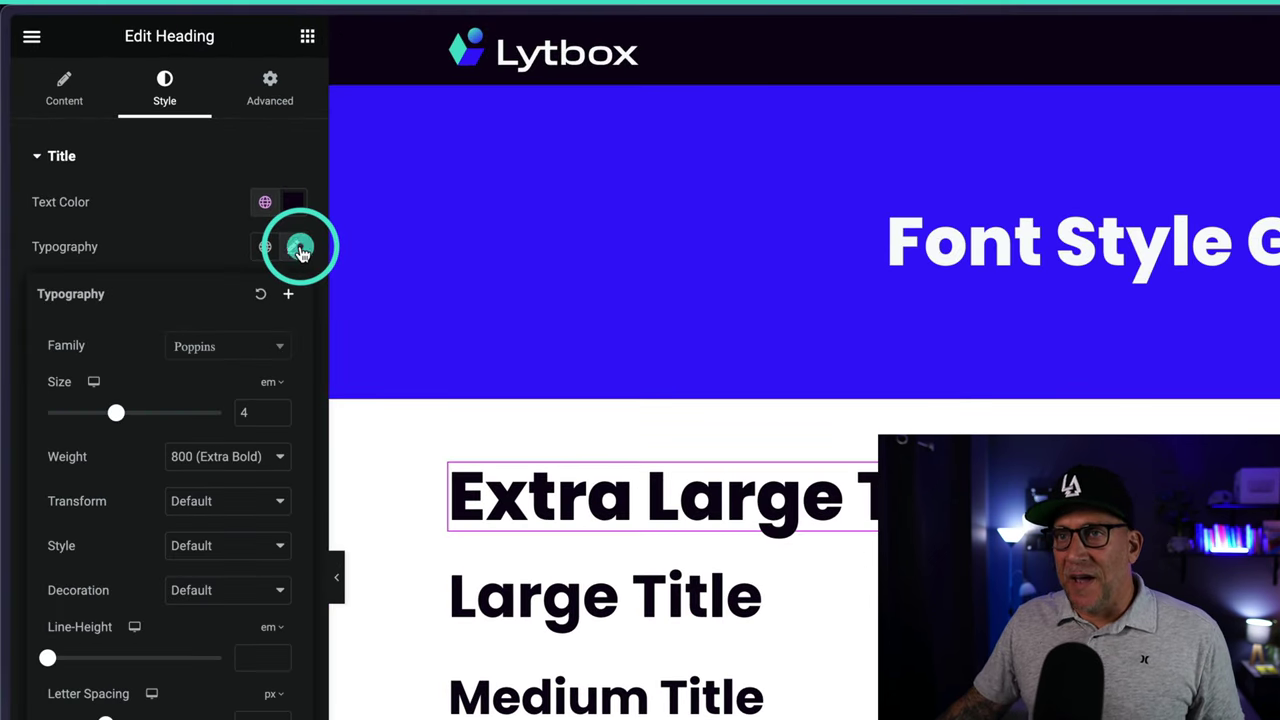
{"action": "left_click", "coordinate": [213, 350]}
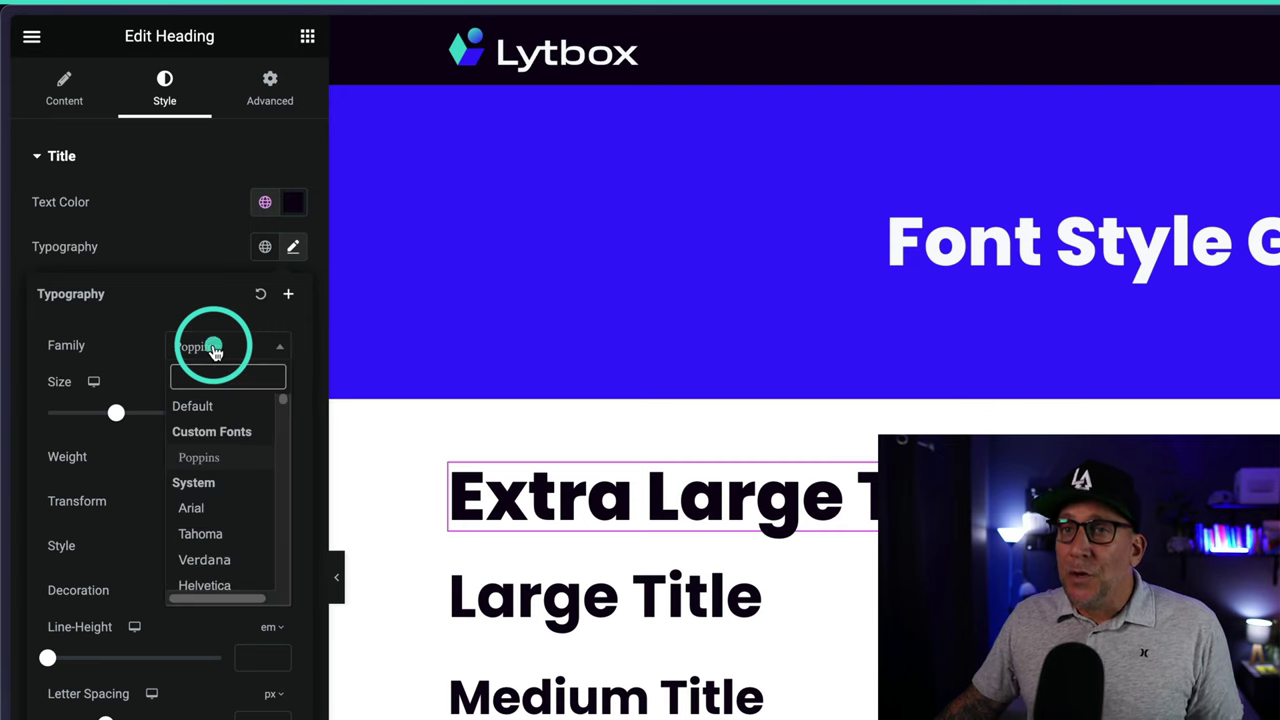
{"action": "scroll", "coordinate": [214, 500], "scroll_direction": "down", "scroll_amount": 5}
{"action": "scroll", "coordinate": [215, 508], "scroll_direction": "down", "scroll_amount": 10}
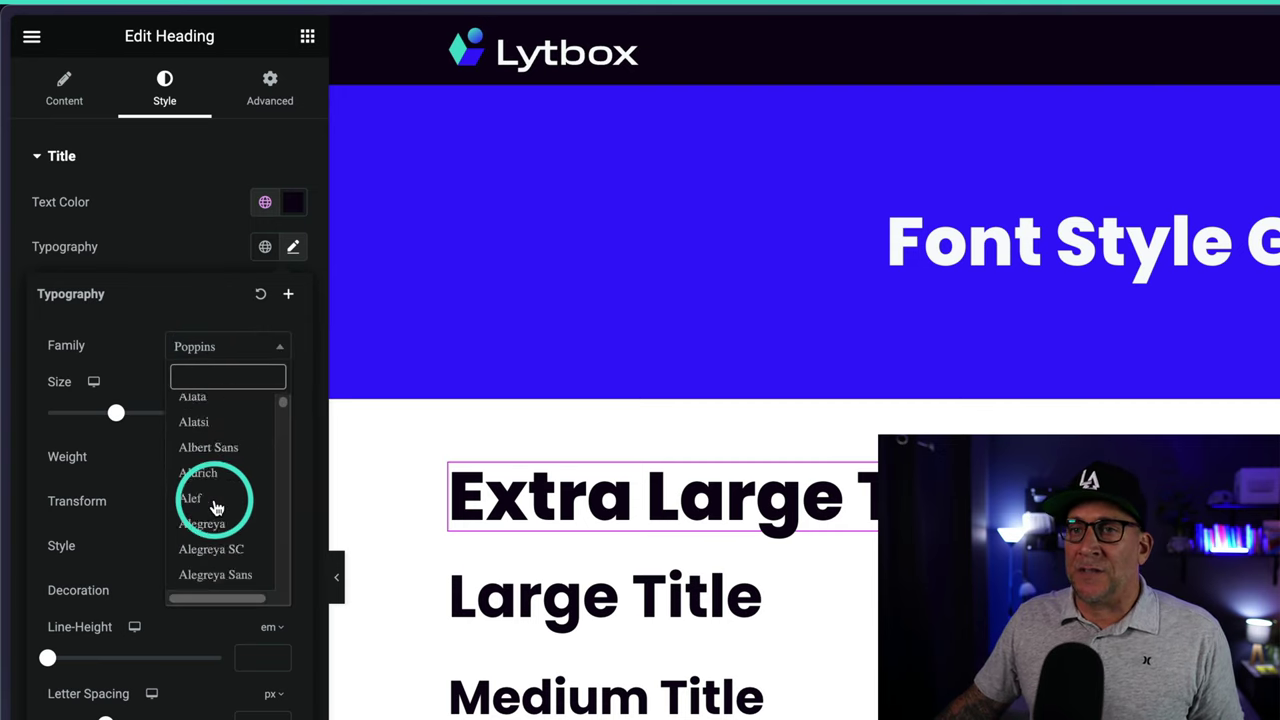
{"action": "scroll", "coordinate": [215, 508], "scroll_direction": "down", "scroll_amount": 10}
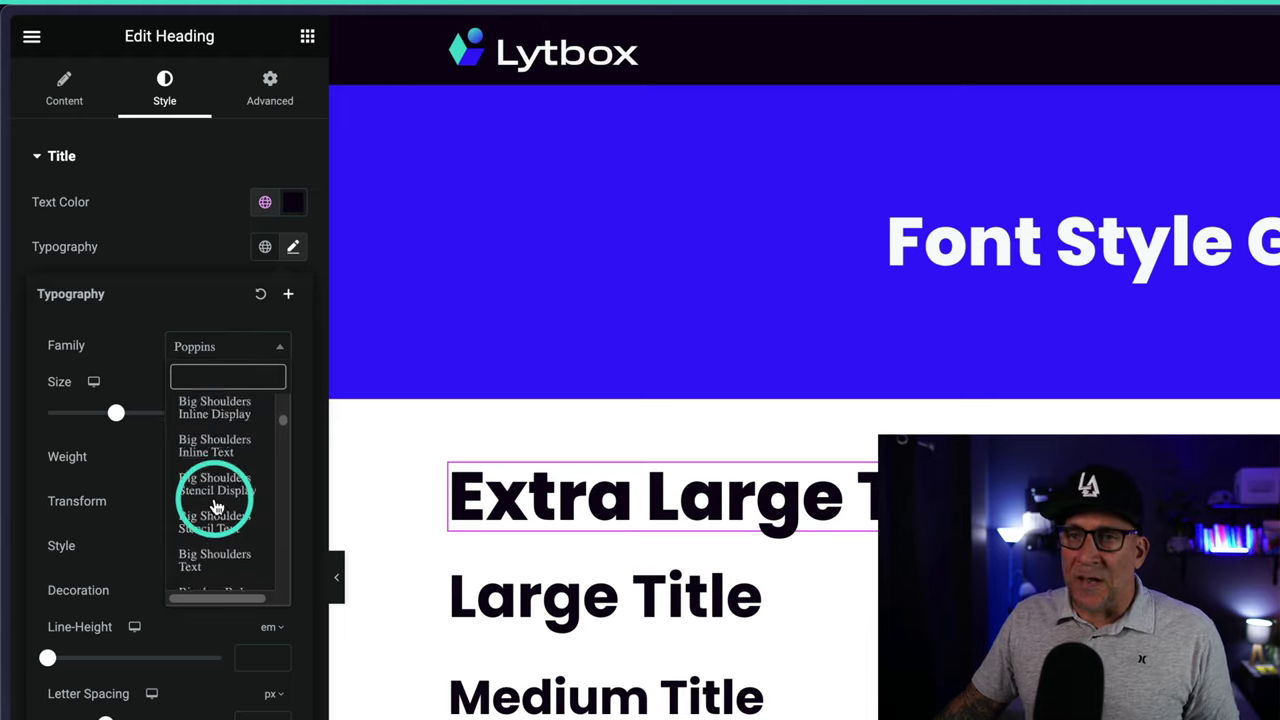
{"action": "scroll", "coordinate": [215, 508], "scroll_direction": "down", "scroll_amount": 5}
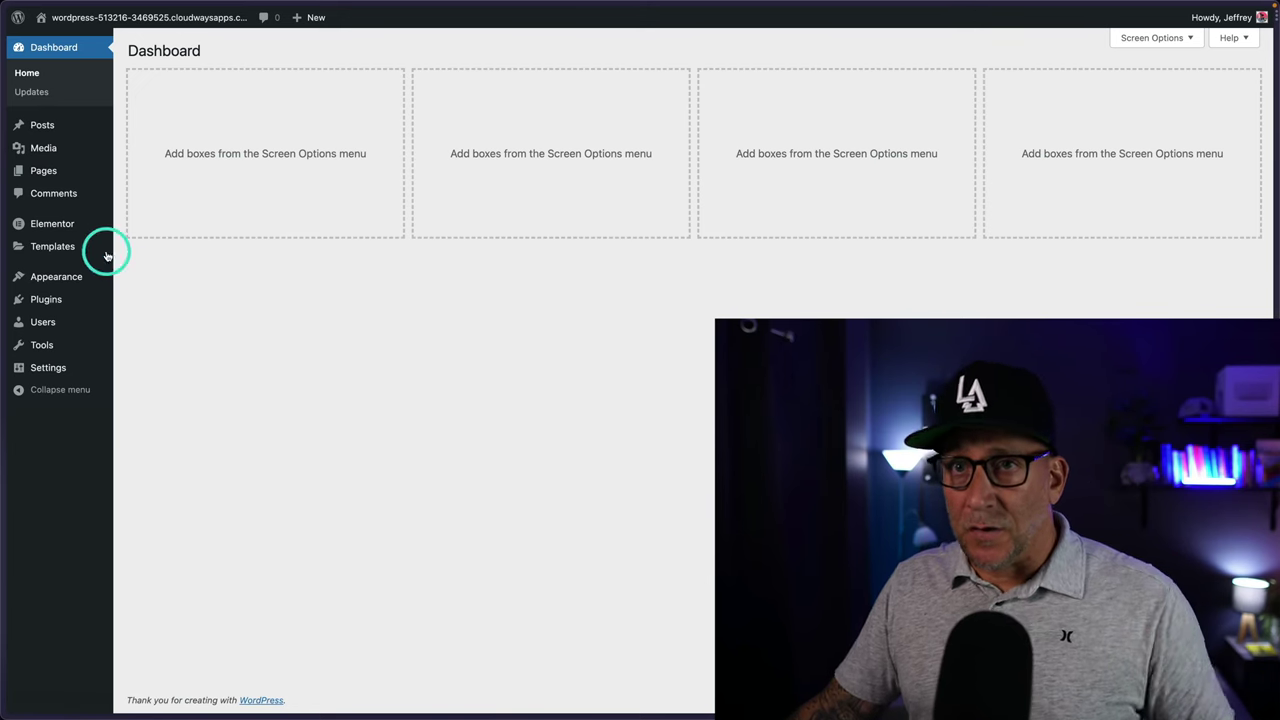
Open Elementor's Custom Fonts page from the WordPress dashboard.
{"action": "mouse_move", "coordinate": [60, 226]}
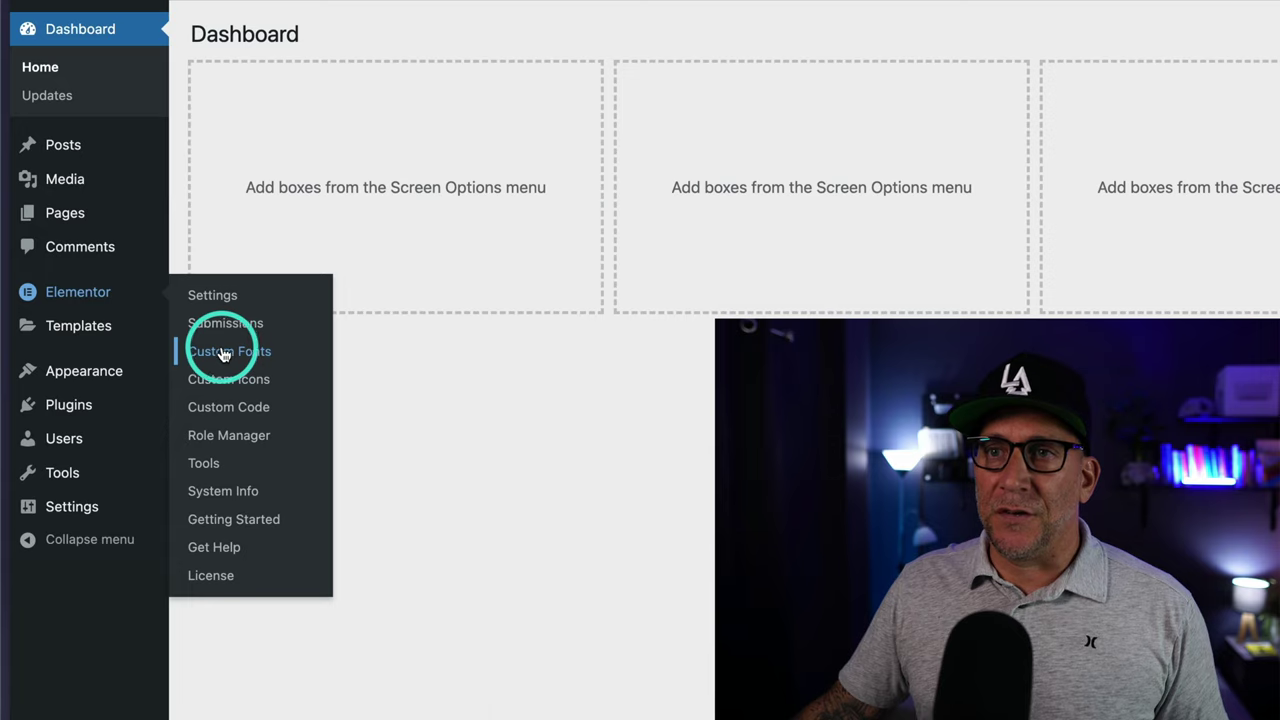
{"action": "left_click", "coordinate": [225, 352]}
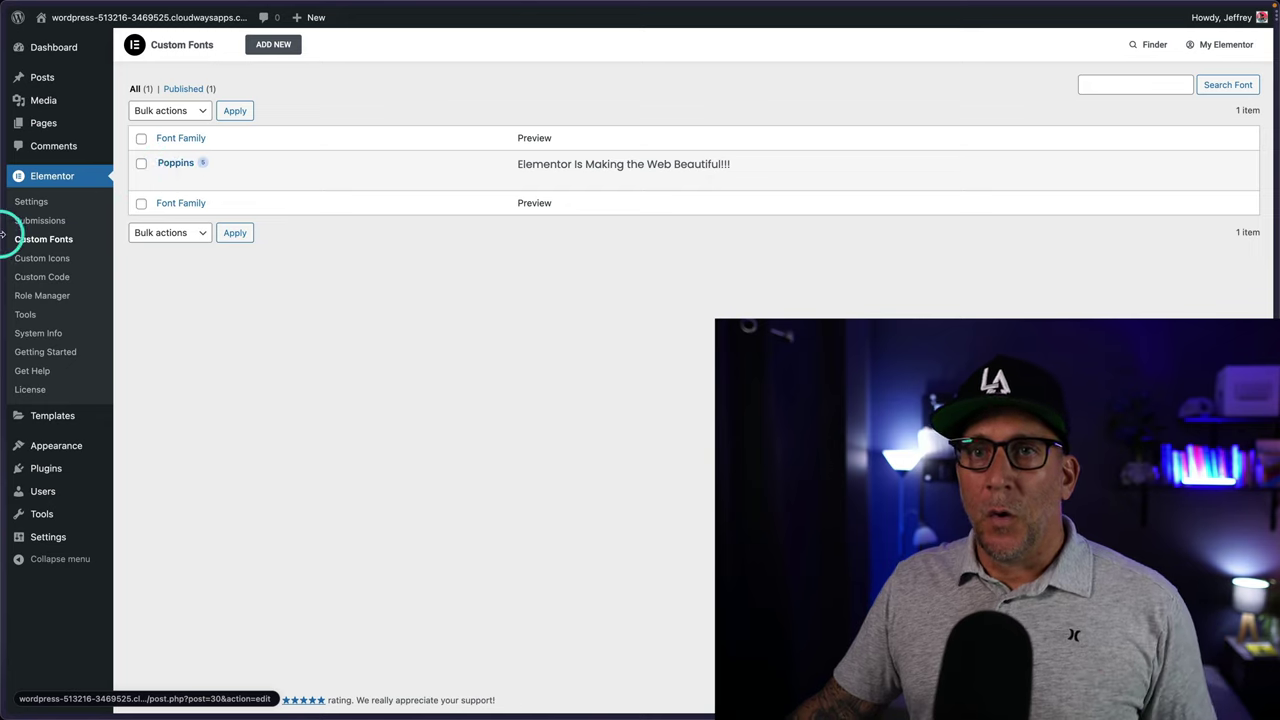
Switch to the Poppins page on Google Fonts and download the whole font family.
{"action": "mouse_move", "coordinate": [23, 277]}
{"action": "left_click", "coordinate": [52, 409]}
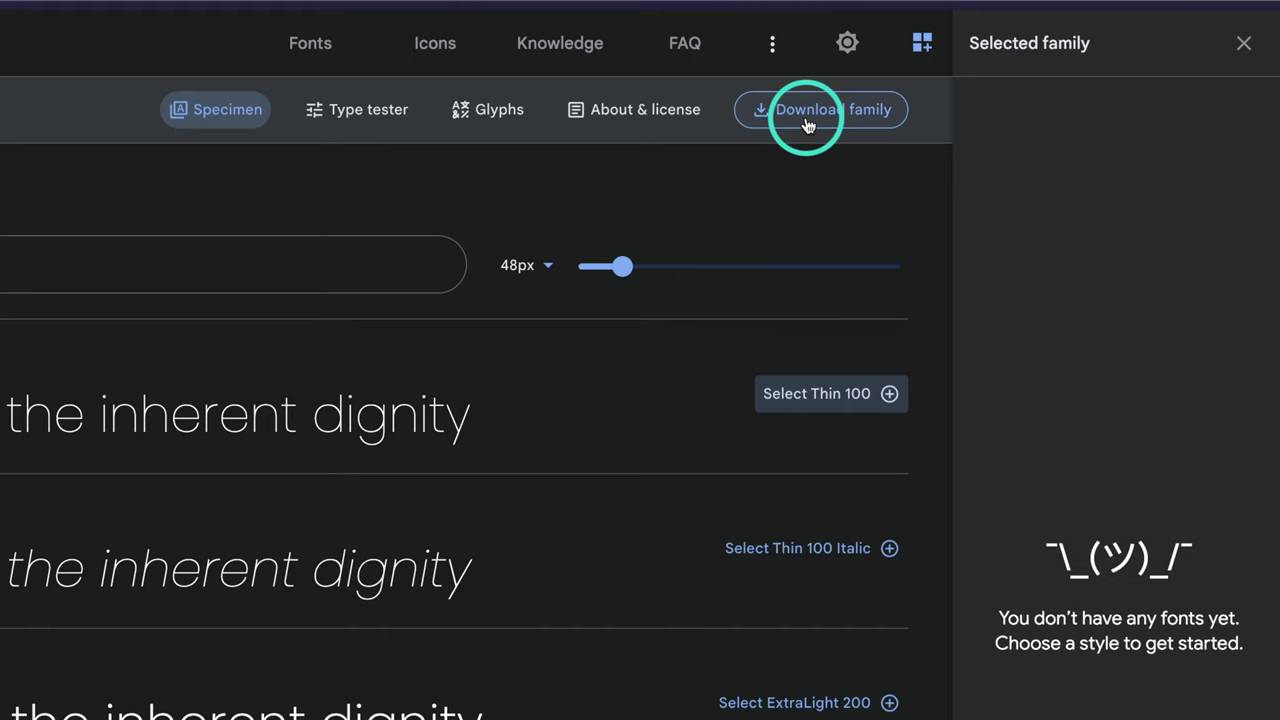
{"action": "left_click", "coordinate": [807, 120]}
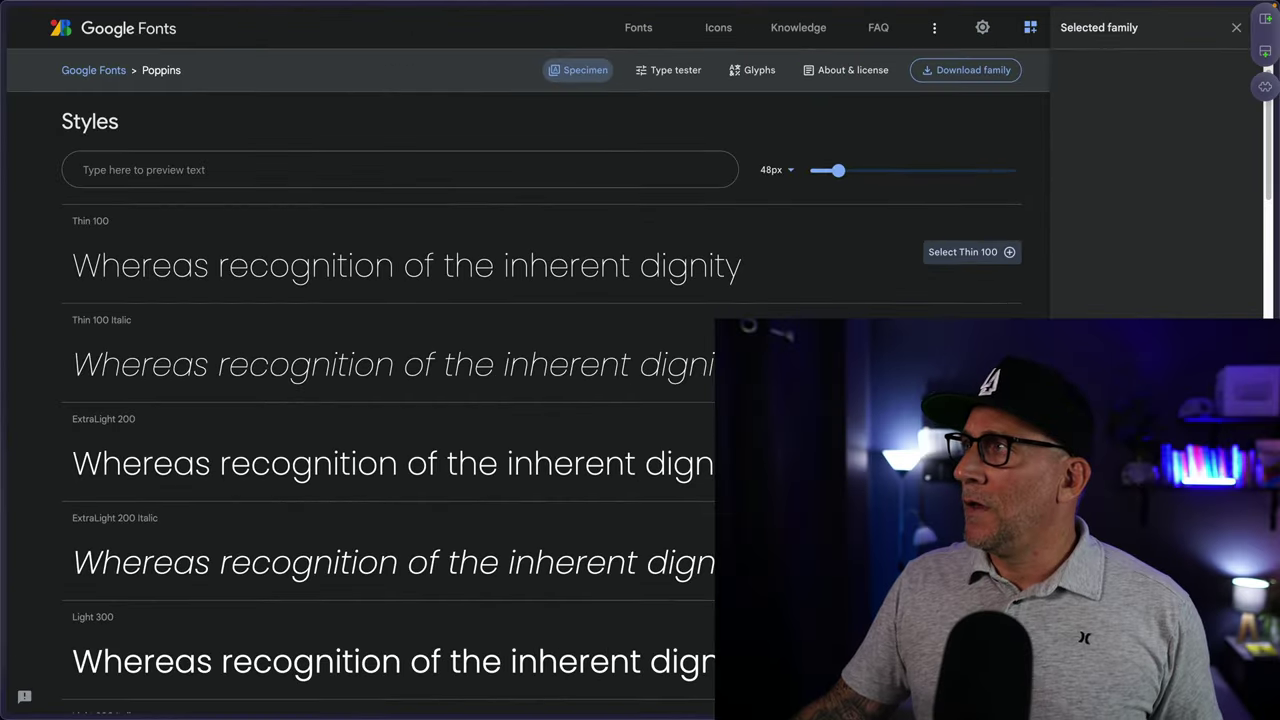
In Finder, open the Poppins 2 folder in Downloads and review the Poppins TTF files it contains.
{"action": "left_click_drag", "start_coordinate": [886, 251], "coordinate": [437, 131]}
{"action": "left_click", "coordinate": [347, 200]}
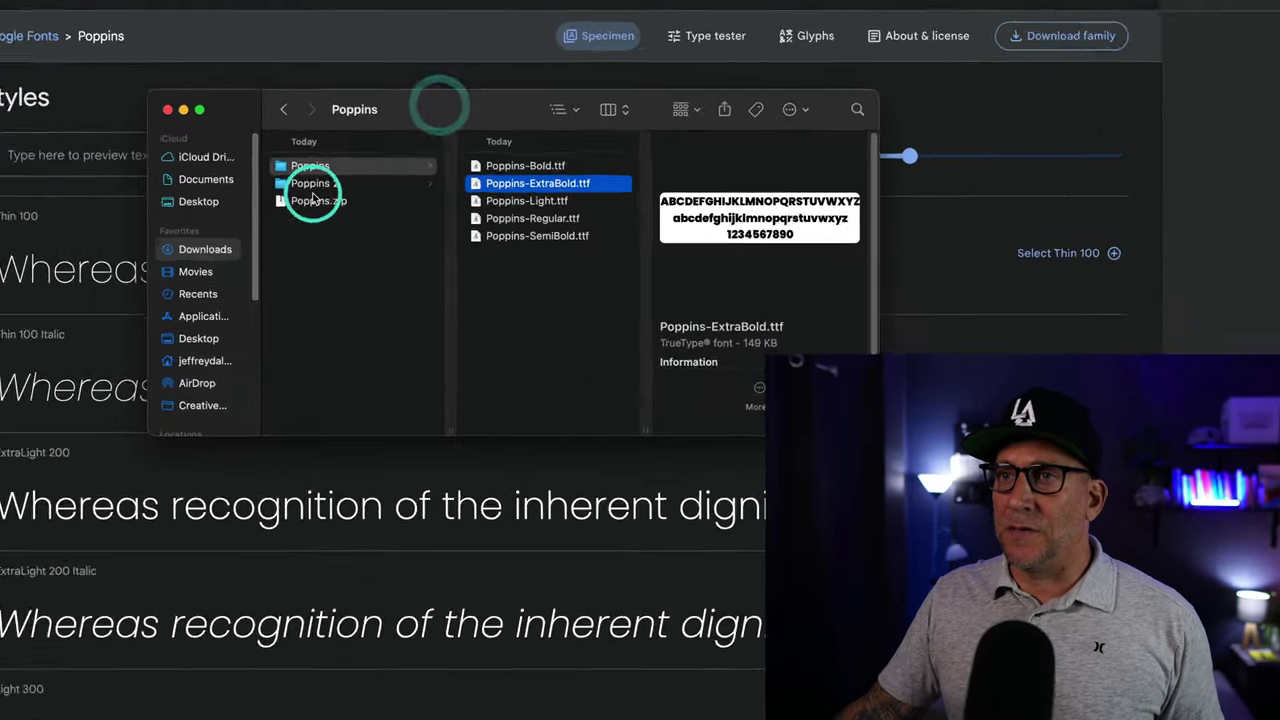
{"action": "left_click", "coordinate": [310, 183]}
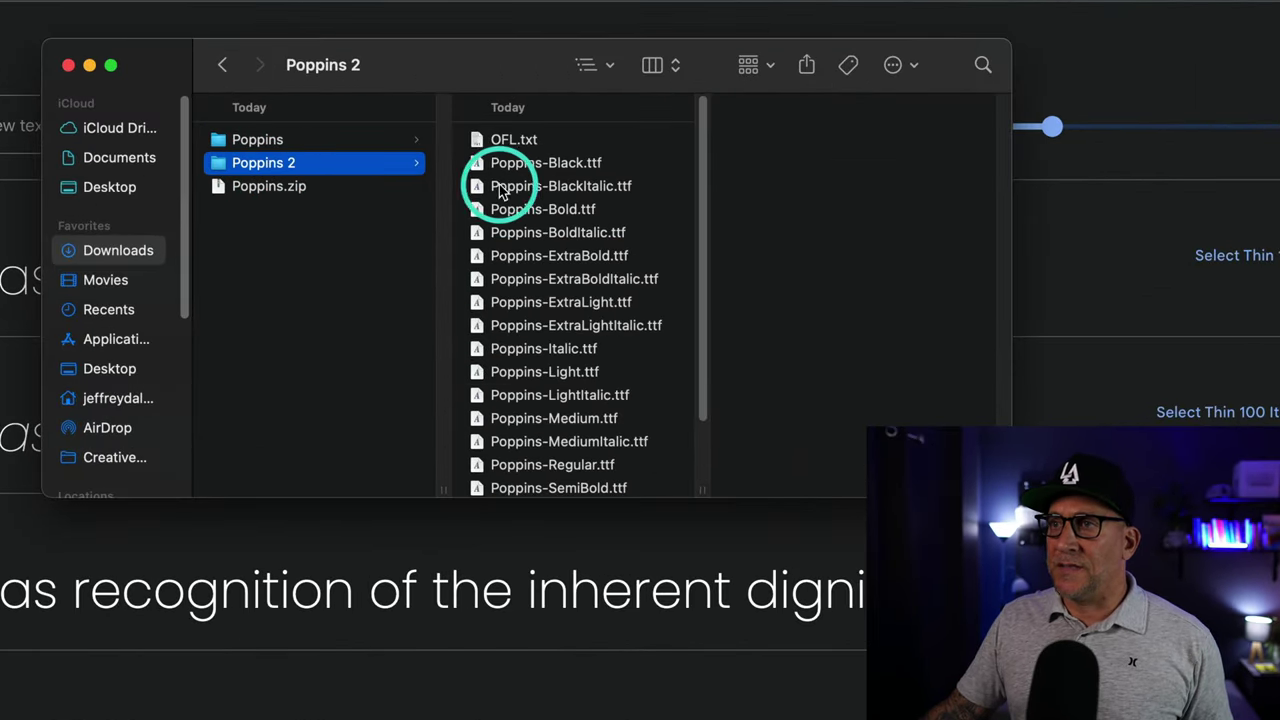
{"action": "scroll", "coordinate": [530, 200], "scroll_direction": "down", "scroll_amount": 3}
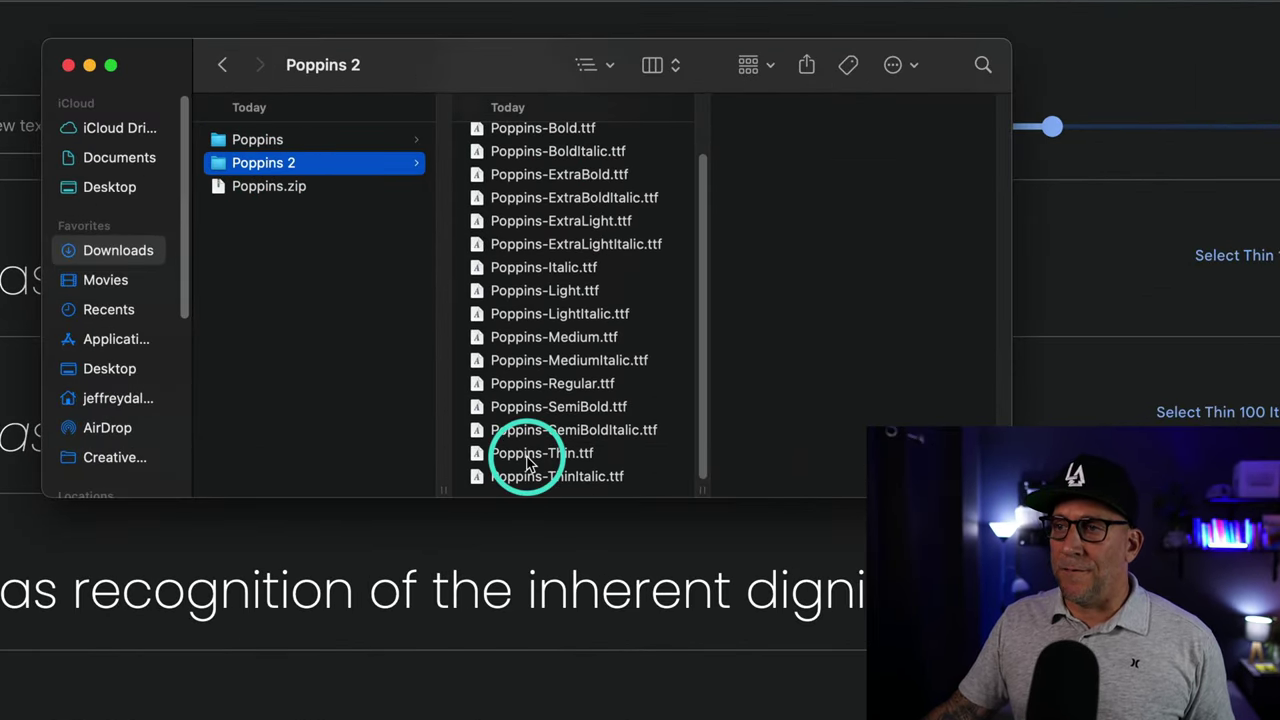
{"action": "scroll", "coordinate": [527, 462], "scroll_direction": "up", "scroll_amount": 3}
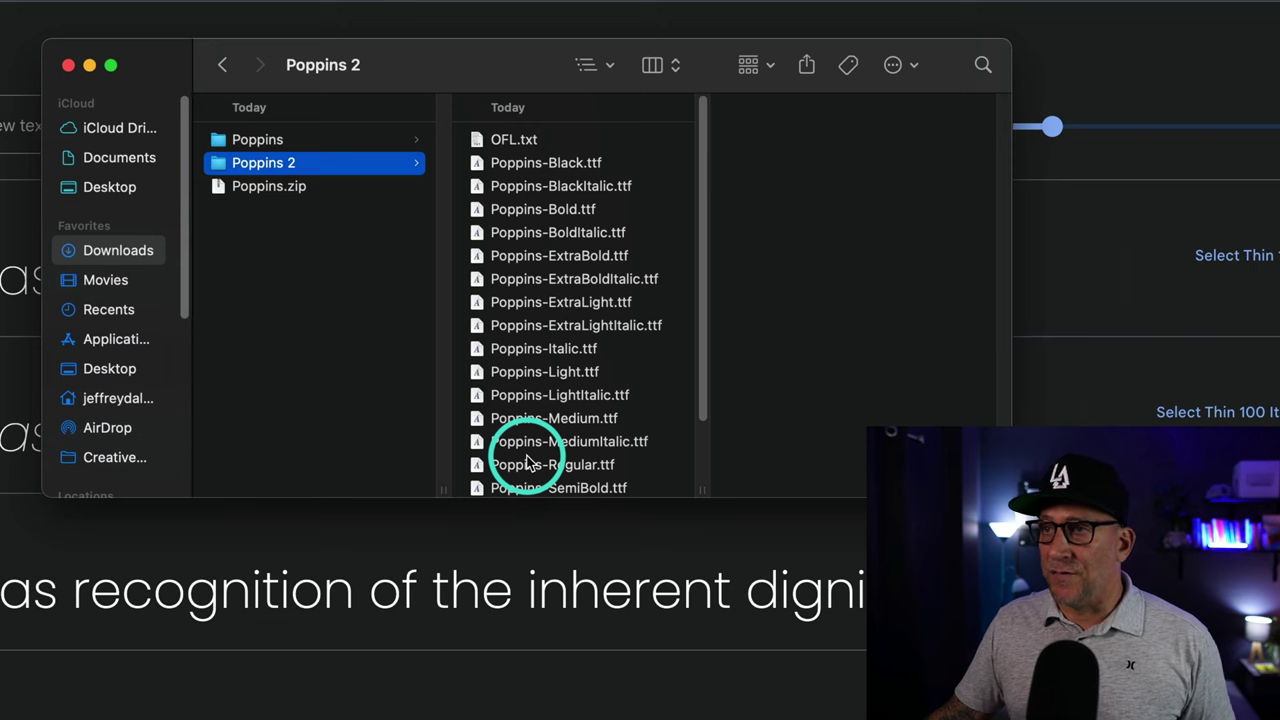
{"action": "scroll", "coordinate": [527, 462], "scroll_direction": "down", "scroll_amount": 3}
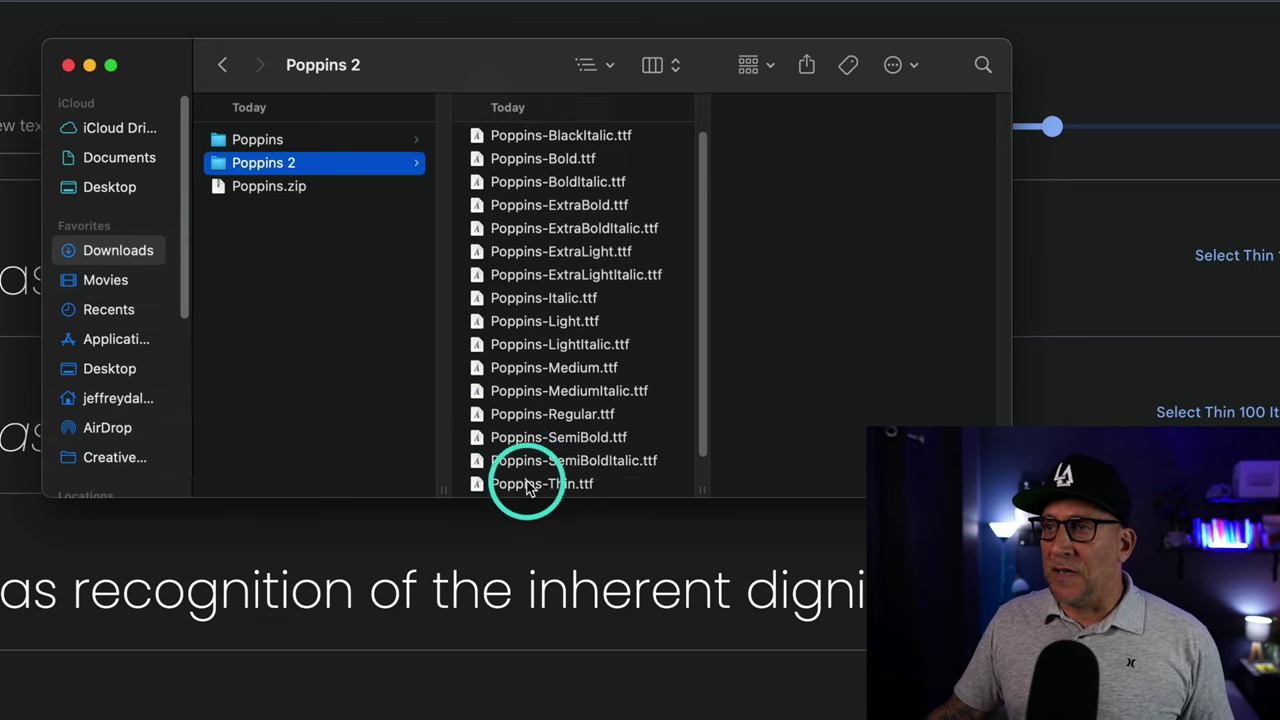
{"action": "scroll", "coordinate": [527, 487], "scroll_direction": "down", "scroll_amount": 1}
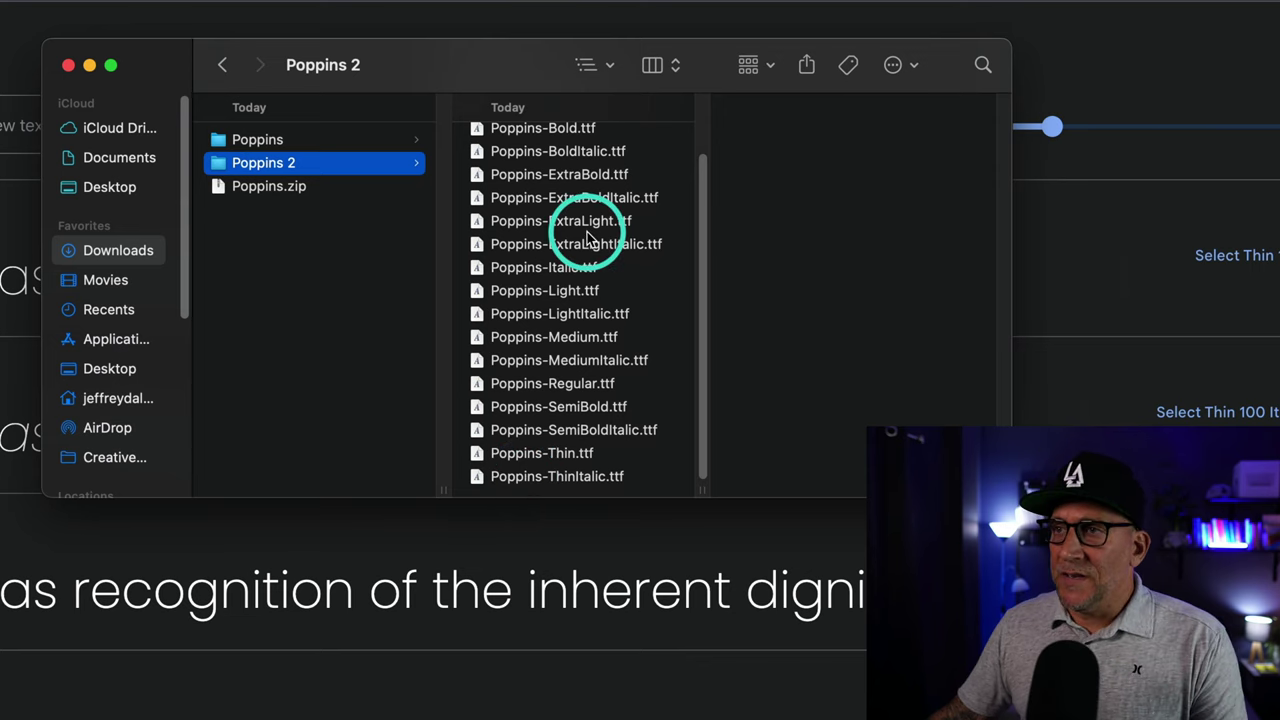
Check the previews and file sizes of the ExtraBold, ExtraLight and Italic Poppins TTF files in Finder.
{"action": "left_click", "coordinate": [568, 178]}
{"action": "left_click", "coordinate": [558, 199]}
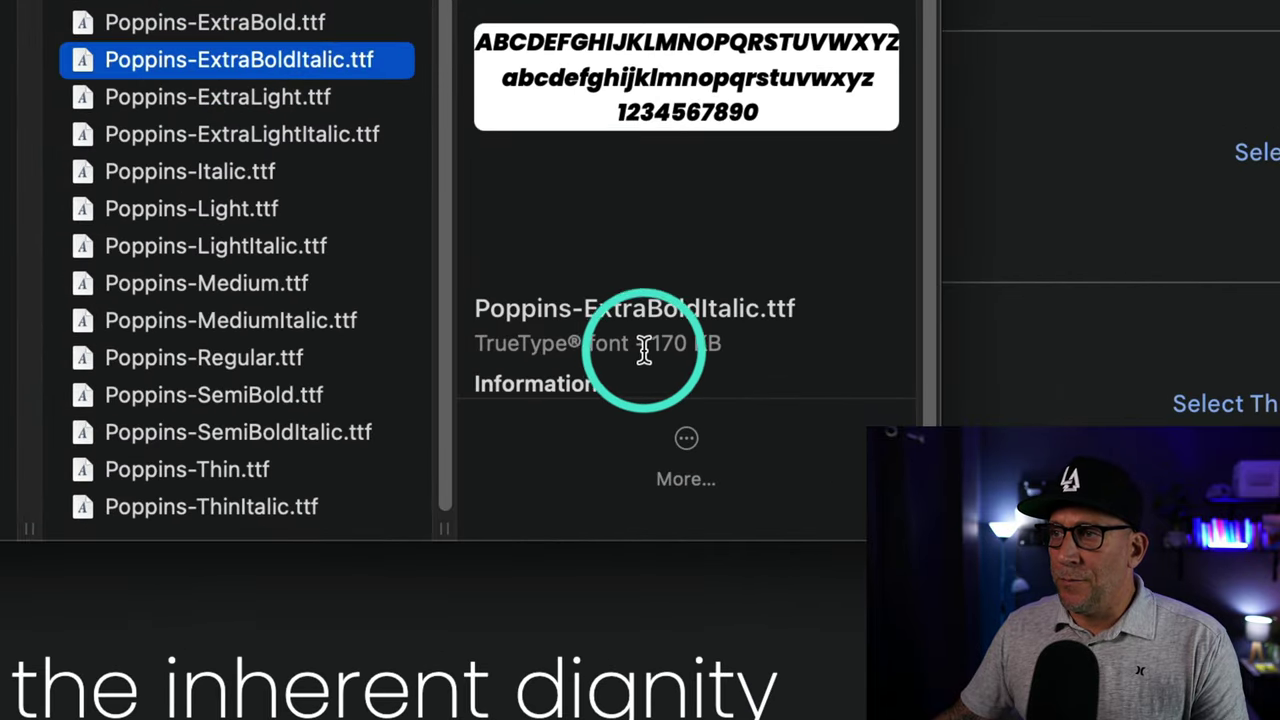
{"action": "left_click_drag", "start_coordinate": [652, 345], "coordinate": [718, 344]}
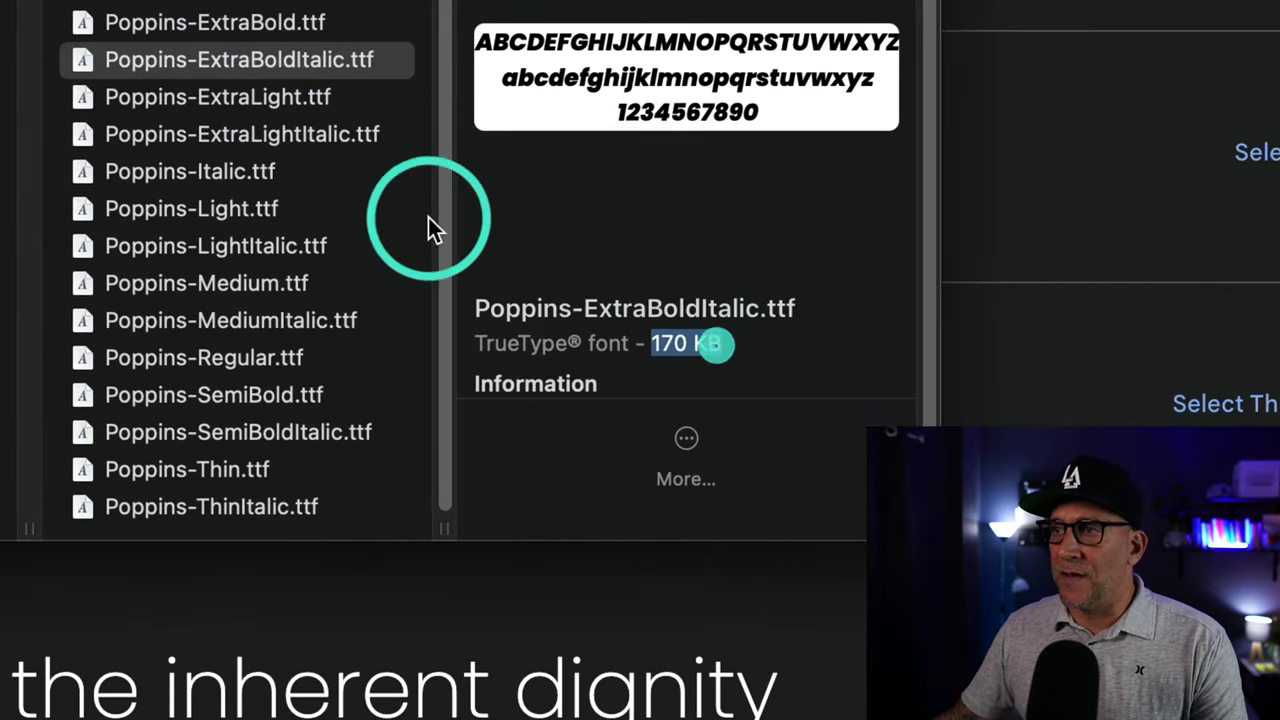
{"action": "left_click", "coordinate": [297, 108]}
{"action": "left_click", "coordinate": [280, 135]}
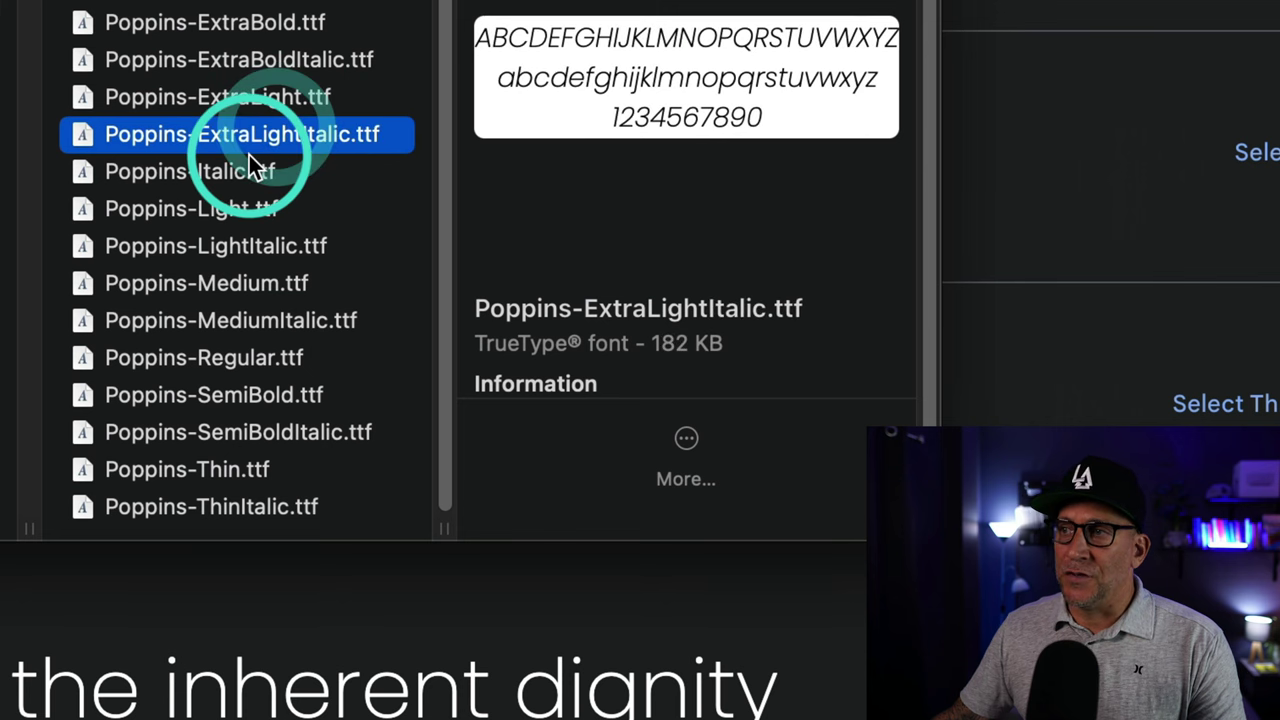
{"action": "left_click", "coordinate": [250, 171]}
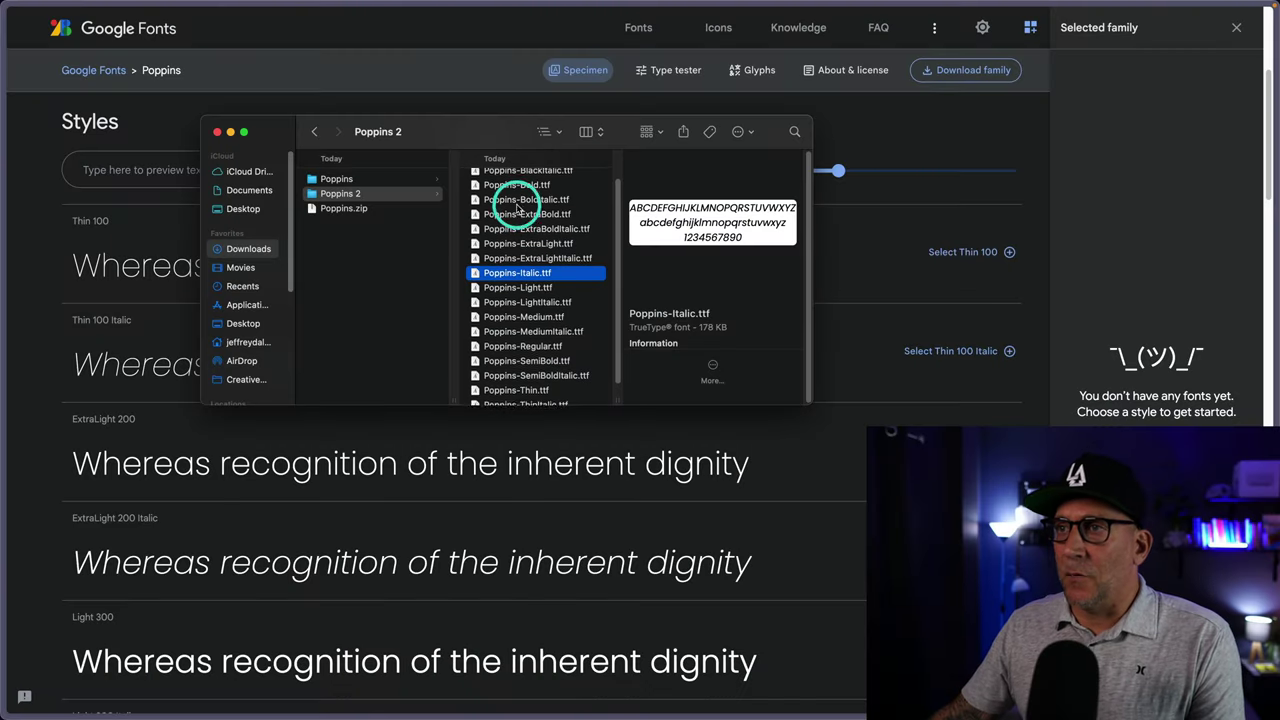
Return to the Poppins page on Google Fonts and look through its styles from Thin 100 to Black 900.
{"action": "left_click", "coordinate": [85, 260]}
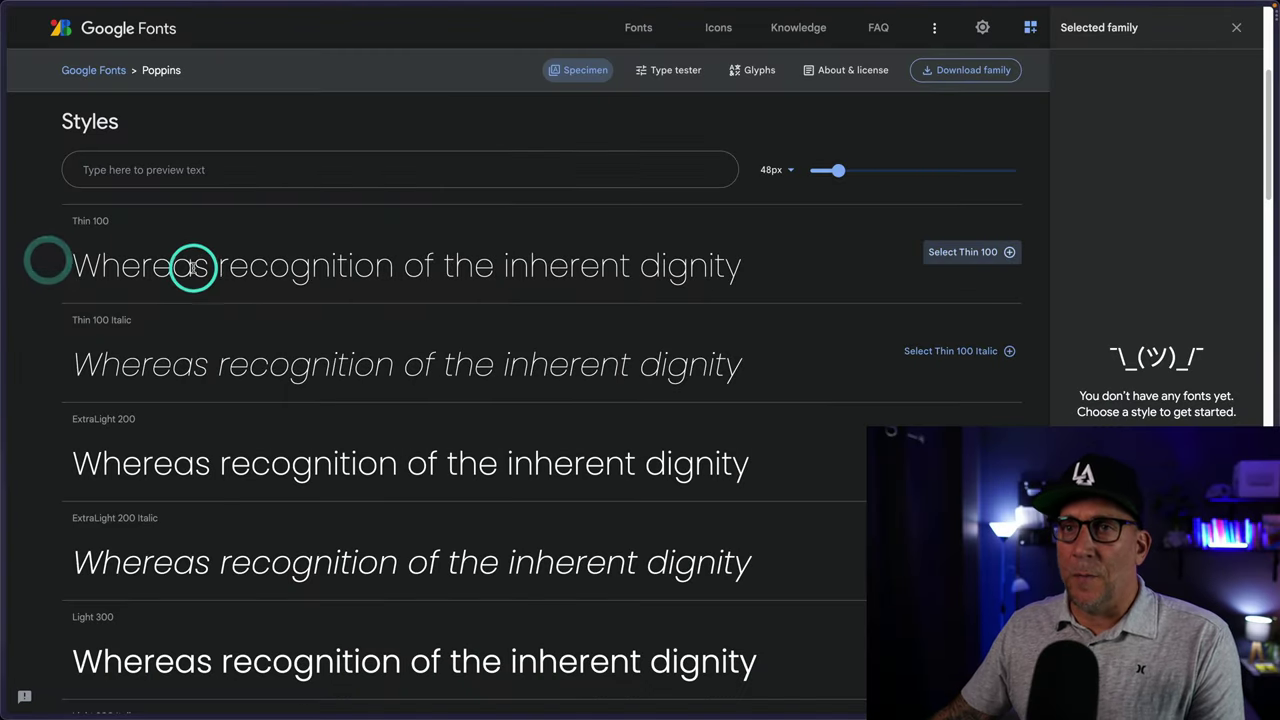
{"action": "scroll", "coordinate": [204, 282], "scroll_direction": "down", "scroll_amount": 1}
{"action": "scroll", "coordinate": [204, 282], "scroll_direction": "down", "scroll_amount": 8}
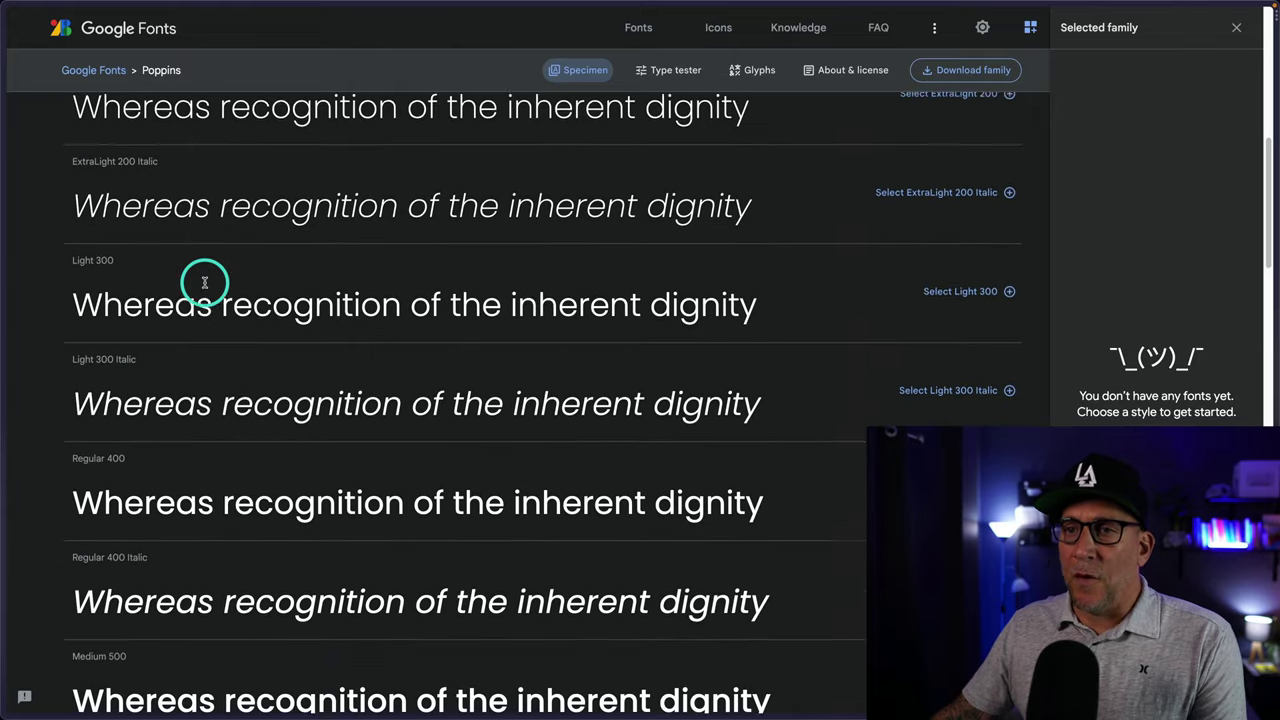
{"action": "scroll", "coordinate": [204, 282], "scroll_direction": "down", "scroll_amount": 7}
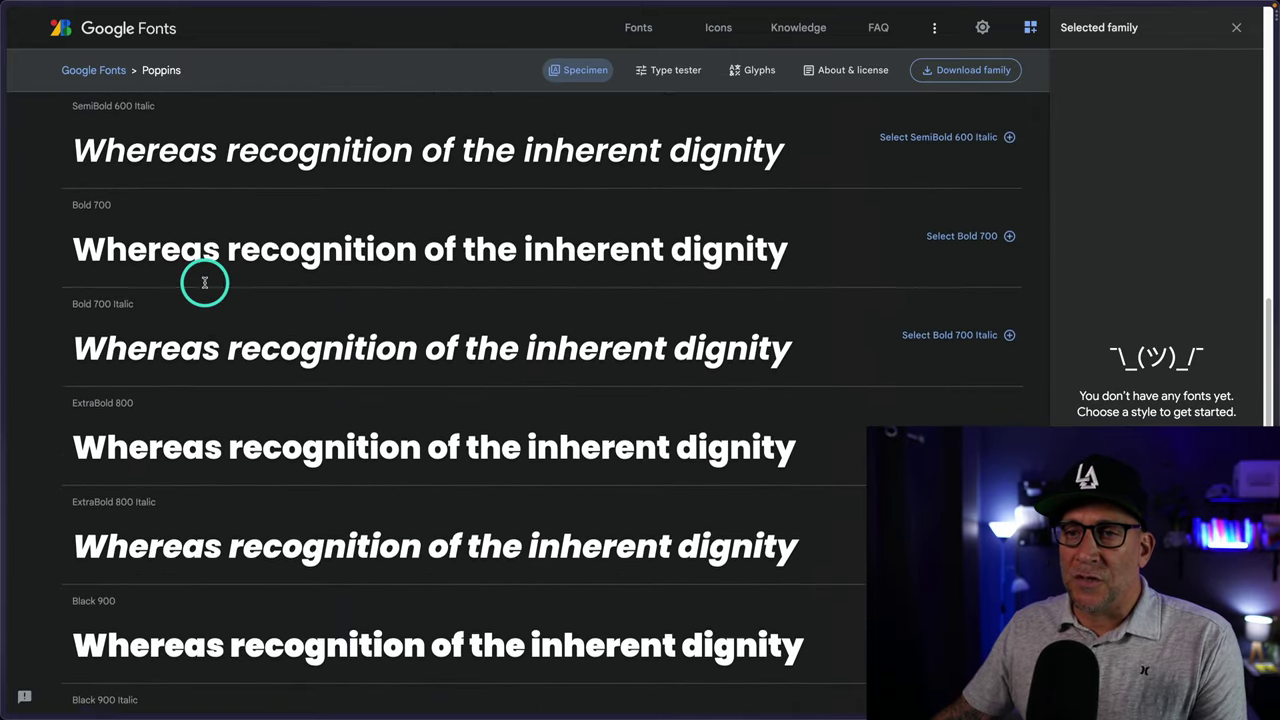
{"action": "scroll", "coordinate": [203, 280], "scroll_direction": "up", "scroll_amount": 6}
{"action": "scroll", "coordinate": [189, 313], "scroll_direction": "up", "scroll_amount": 10}
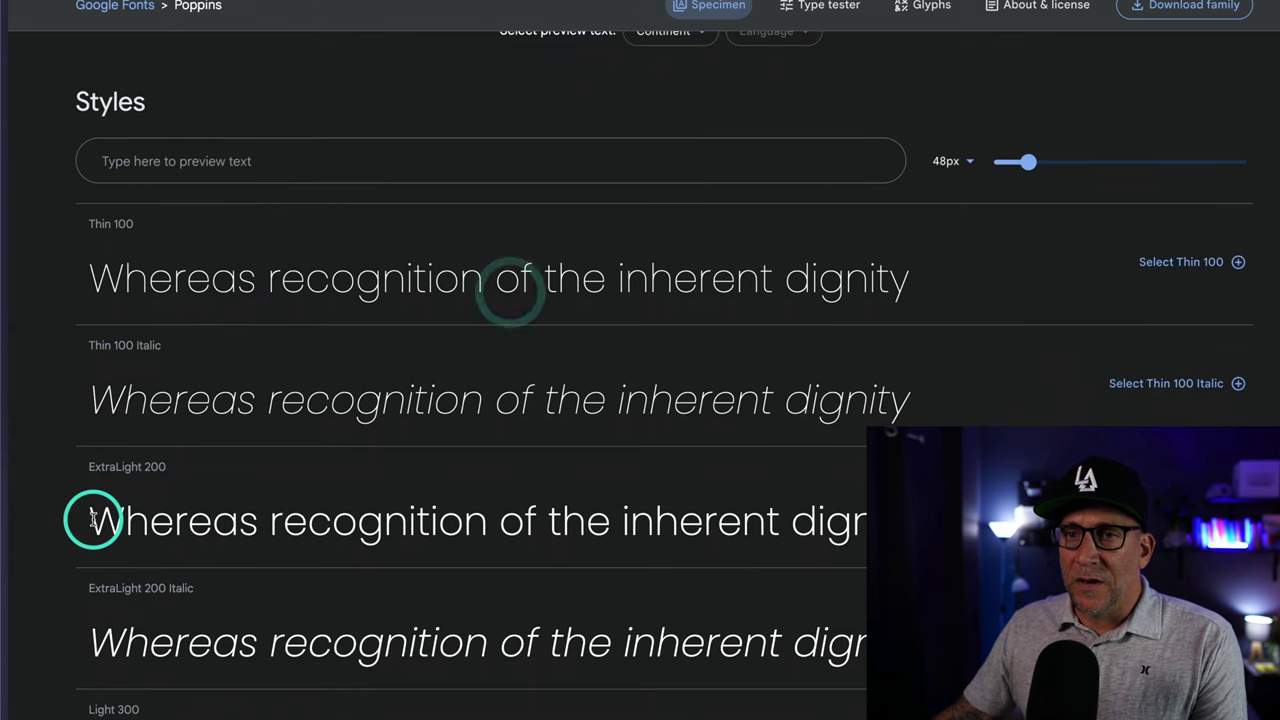
{"action": "left_click_drag", "start_coordinate": [172, 520], "coordinate": [88, 520]}
{"action": "left_click", "coordinate": [57, 520]}
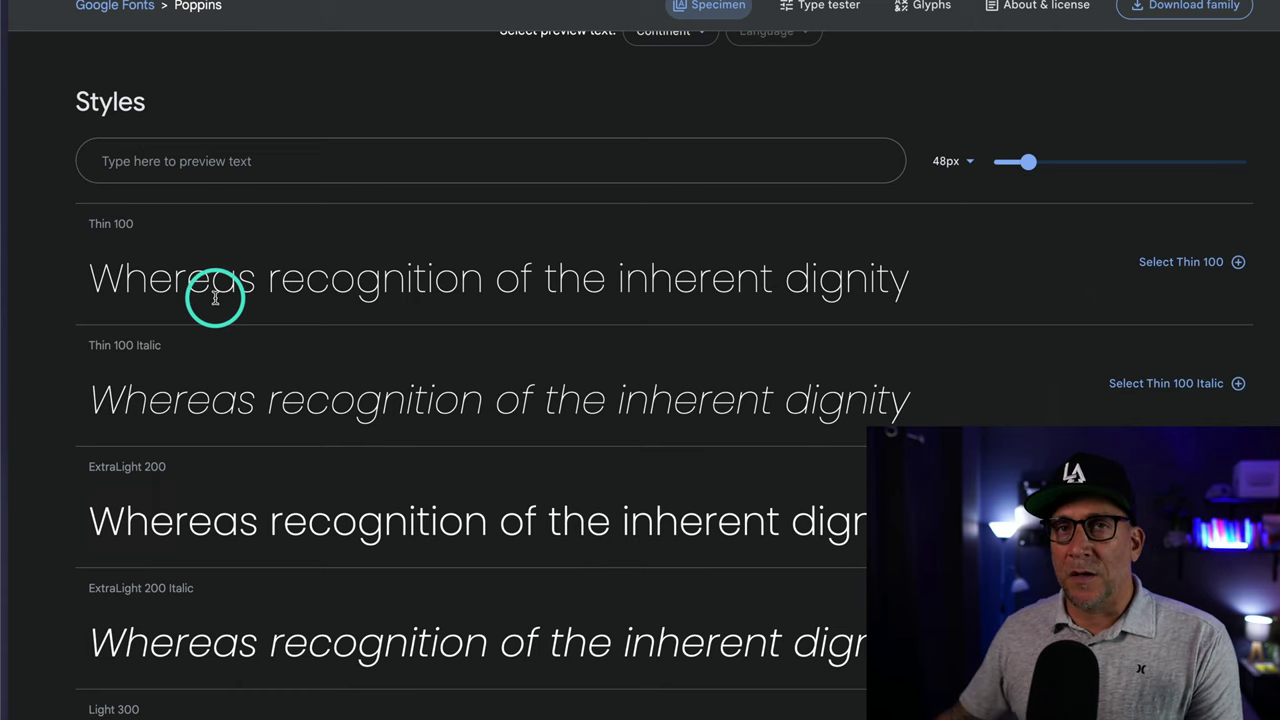
Examine the lighter and middle Poppins weights, highlighting the Regular 400, Medium 500 and SemiBold 600 style labels.
{"action": "scroll", "coordinate": [212, 298], "scroll_direction": "down", "scroll_amount": 1}
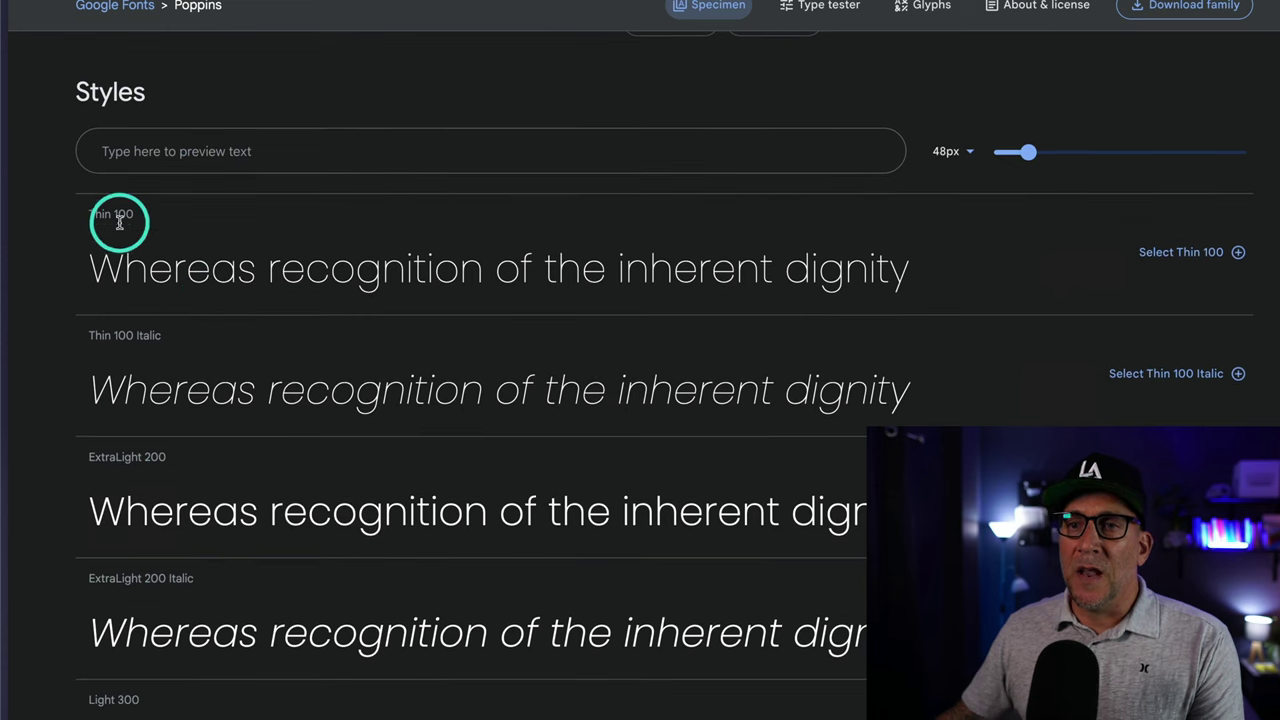
{"action": "scroll", "coordinate": [80, 458], "scroll_direction": "down", "scroll_amount": 3}
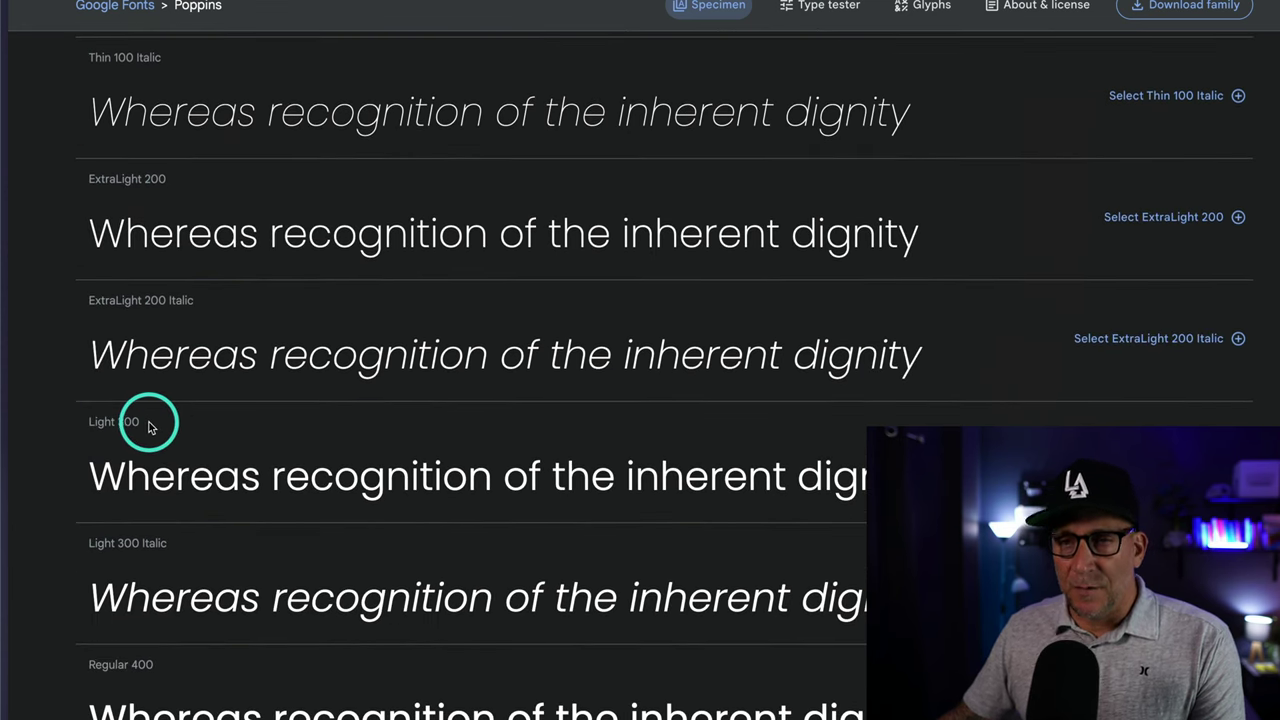
{"action": "scroll", "coordinate": [146, 428], "scroll_direction": "down", "scroll_amount": 3}
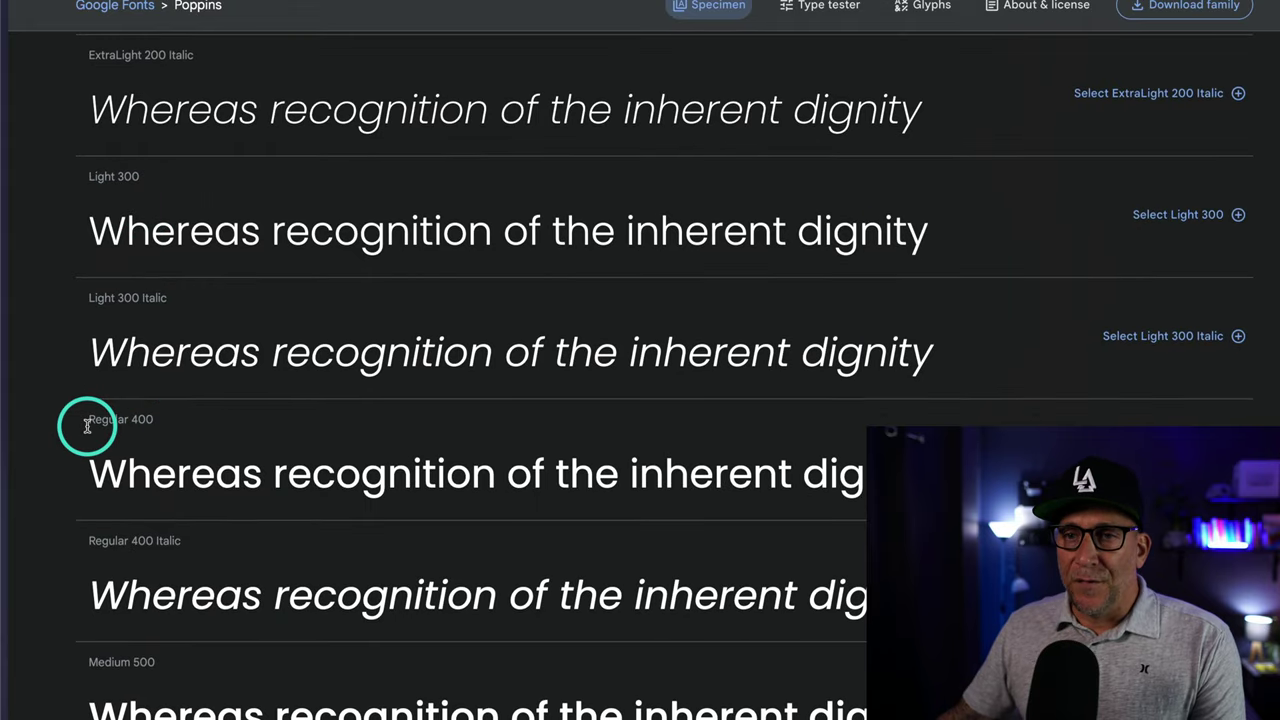
{"action": "left_click_drag", "start_coordinate": [88, 422], "coordinate": [157, 420]}
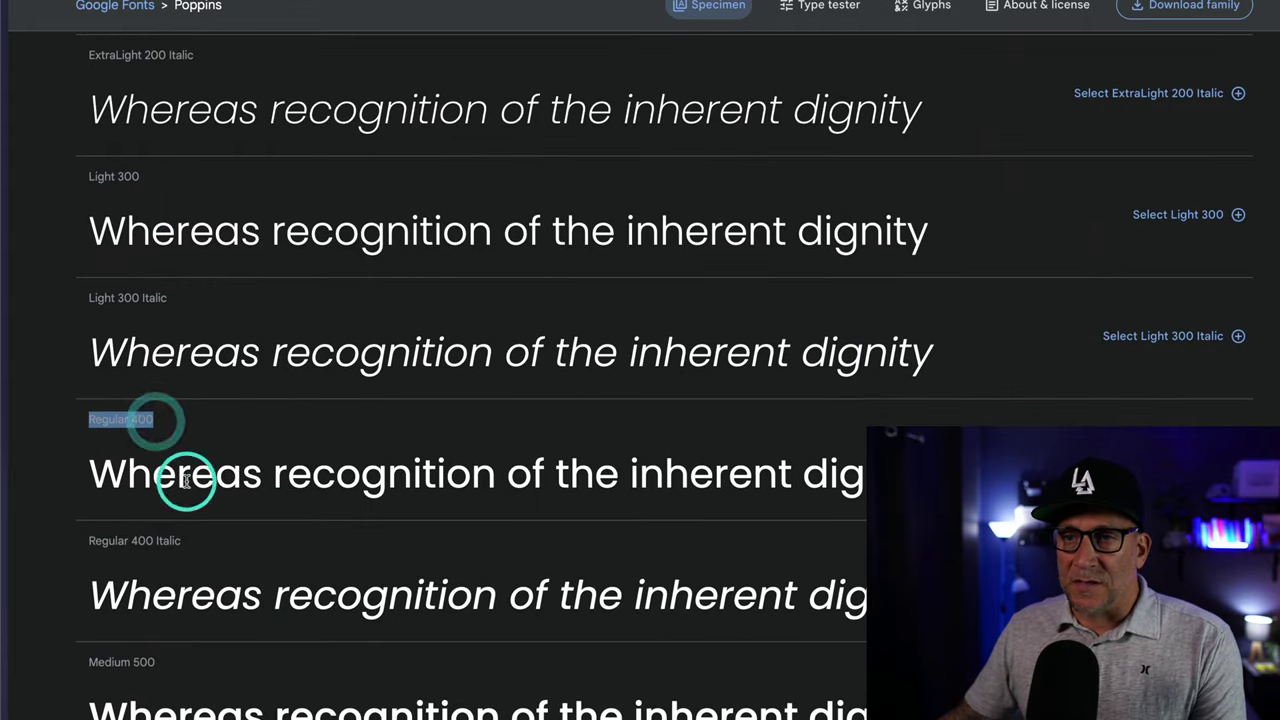
{"action": "scroll", "coordinate": [131, 460], "scroll_direction": "down", "scroll_amount": 3}
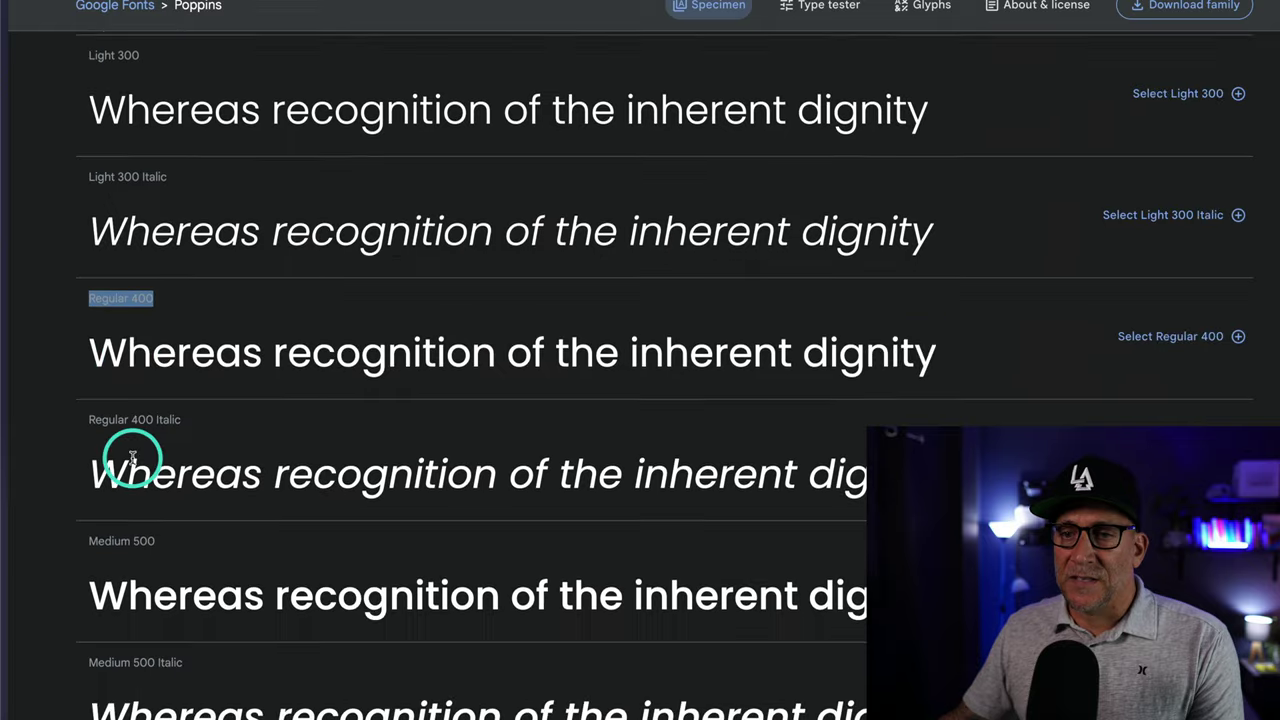
{"action": "scroll", "coordinate": [72, 475], "scroll_direction": "down", "scroll_amount": 1}
{"action": "left_click_drag", "start_coordinate": [89, 266], "coordinate": [157, 266]}
{"action": "left_click_drag", "start_coordinate": [87, 509], "coordinate": [167, 512]}
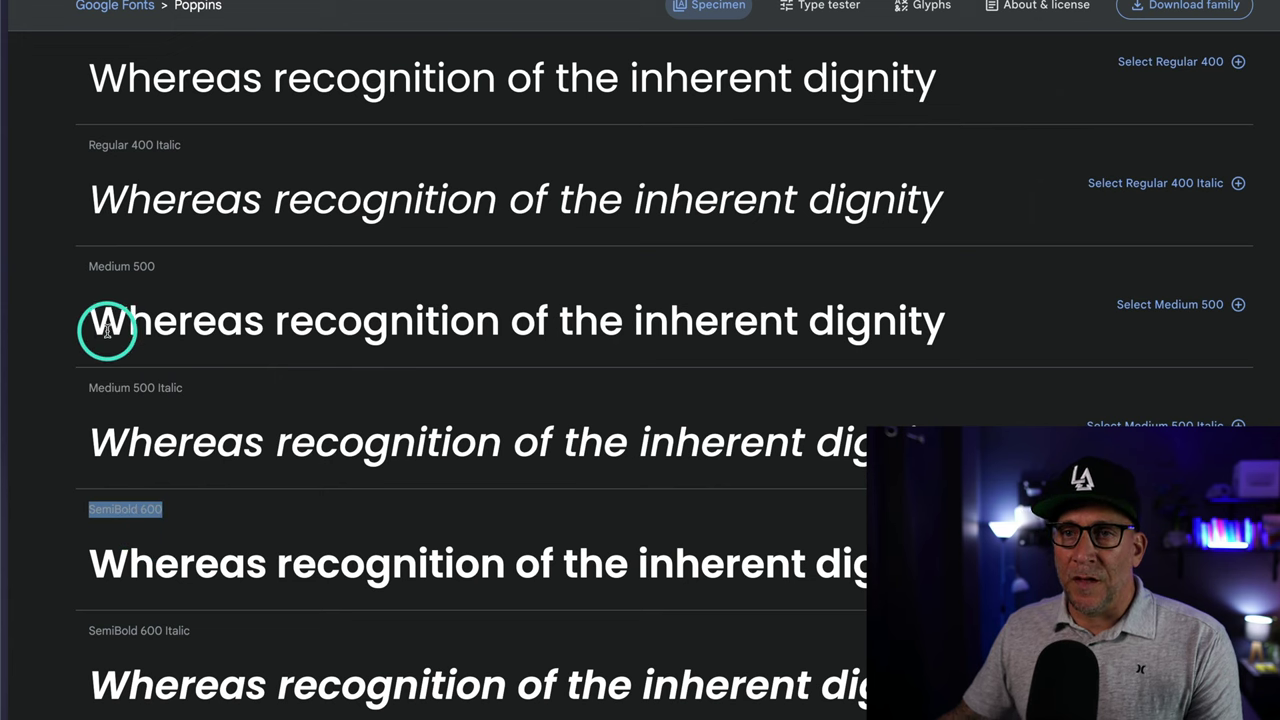
Examine the heavier Poppins weights, highlighting the Bold 700 and ExtraBold 800 style labels.
{"action": "scroll", "coordinate": [78, 535], "scroll_direction": "down", "scroll_amount": 2}
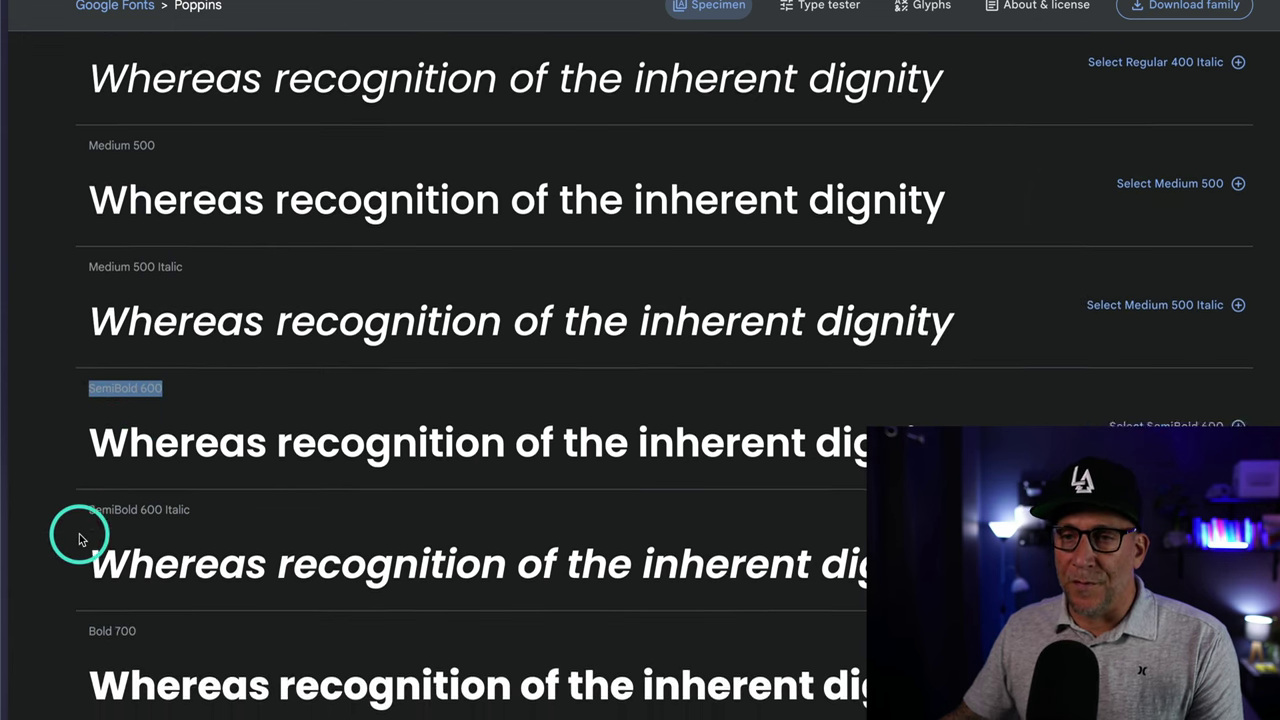
{"action": "scroll", "coordinate": [80, 537], "scroll_direction": "down", "scroll_amount": 5}
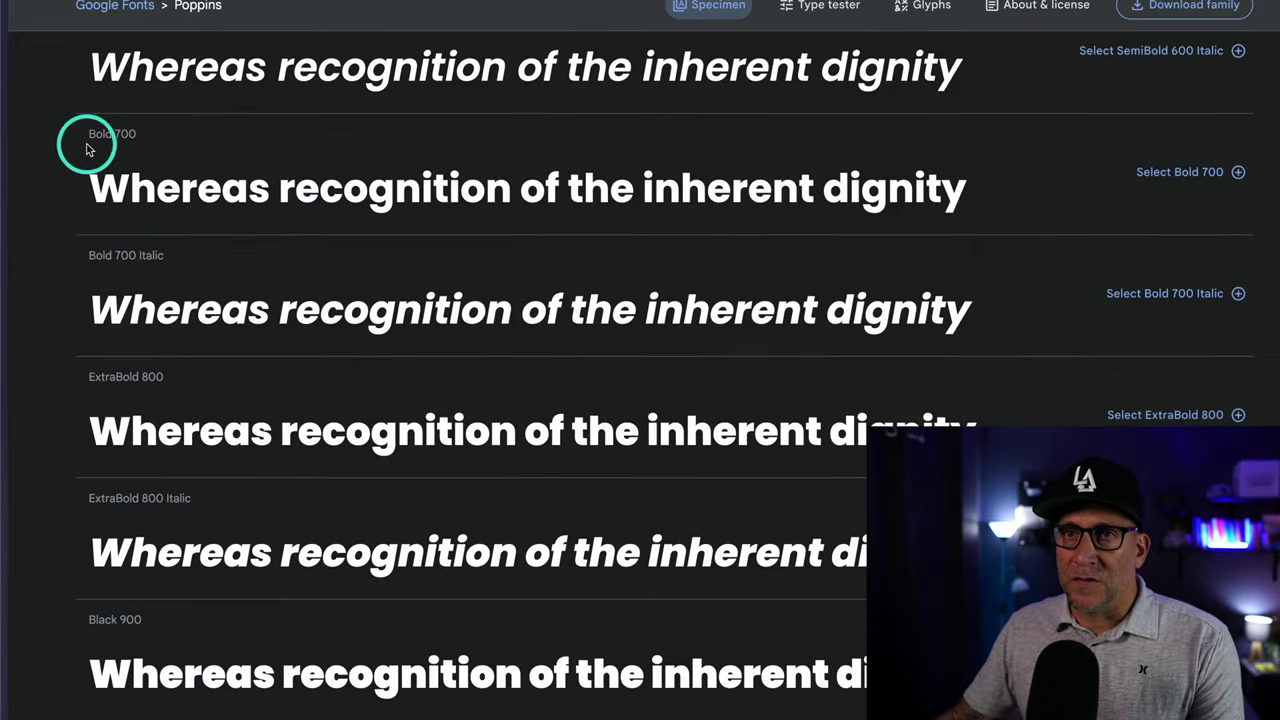
{"action": "left_click_drag", "start_coordinate": [90, 133], "coordinate": [137, 133]}
{"action": "left_click_drag", "start_coordinate": [165, 378], "coordinate": [82, 378]}
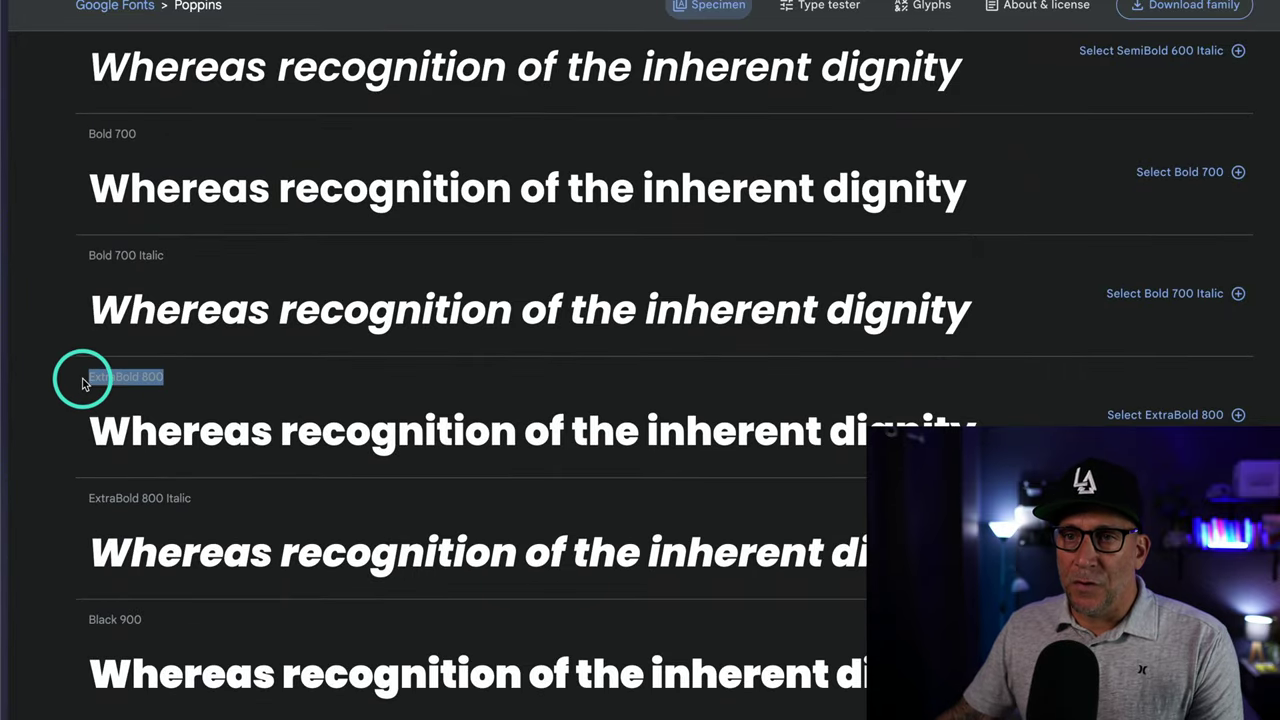
{"action": "scroll", "coordinate": [145, 655], "scroll_direction": "down", "scroll_amount": 2}
{"action": "left_click_drag", "start_coordinate": [175, 577], "coordinate": [73, 568]}
{"action": "scroll", "coordinate": [108, 595], "scroll_direction": "up", "scroll_amount": 2}
{"action": "left_click", "coordinate": [63, 640]}
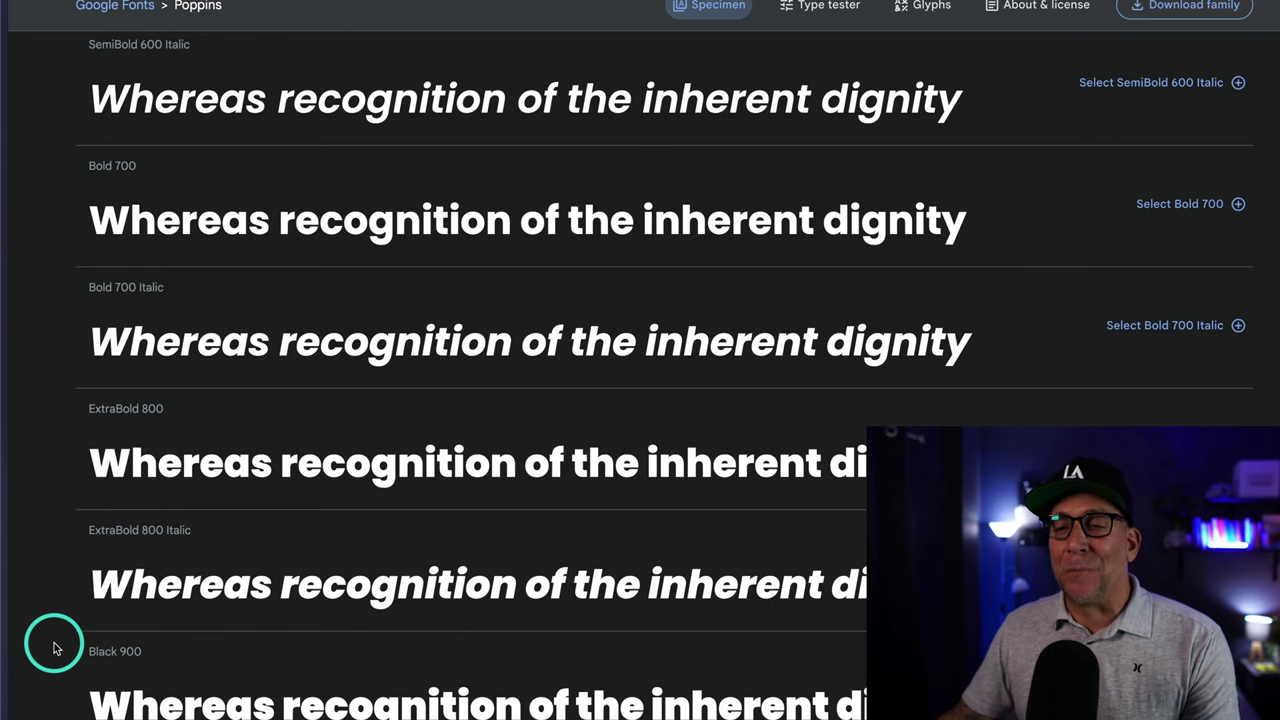
Look back through the Poppins styles from Black 900 Italic up to Light 300 Italic, noting the italic variants.
{"action": "scroll", "coordinate": [55, 648], "scroll_direction": "down", "scroll_amount": 3}
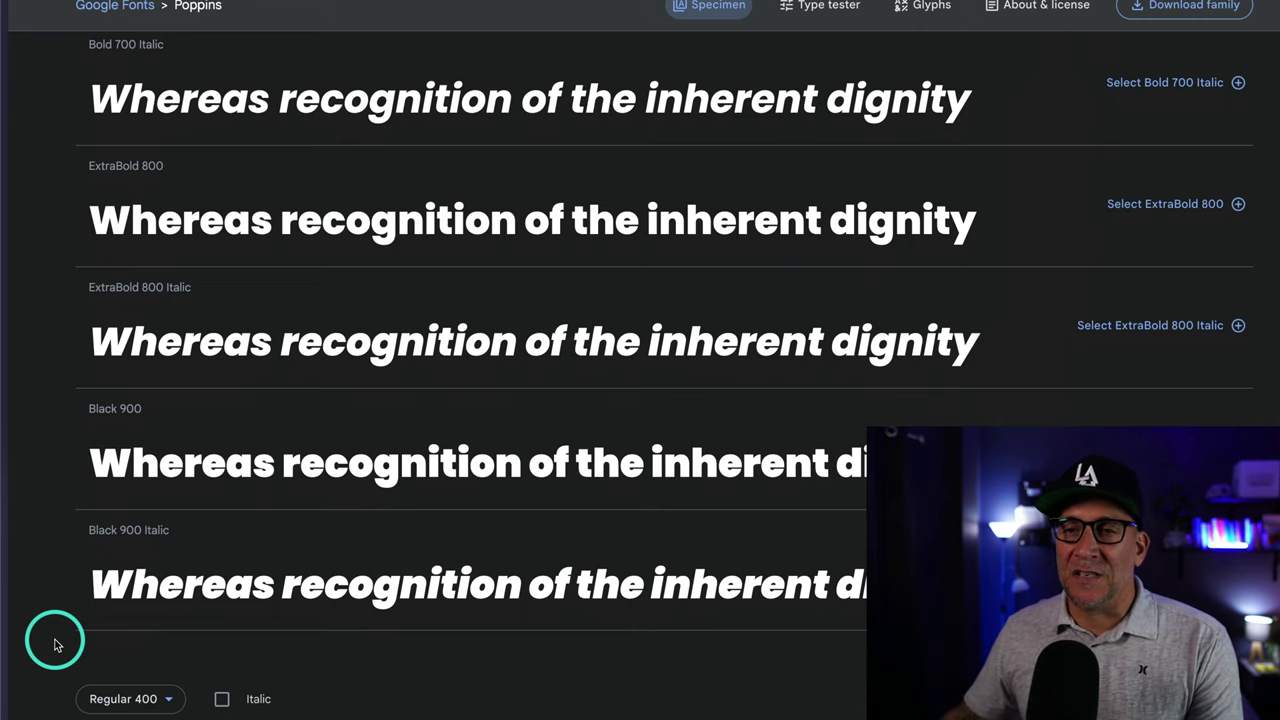
{"action": "scroll", "coordinate": [55, 645], "scroll_direction": "up", "scroll_amount": 3}
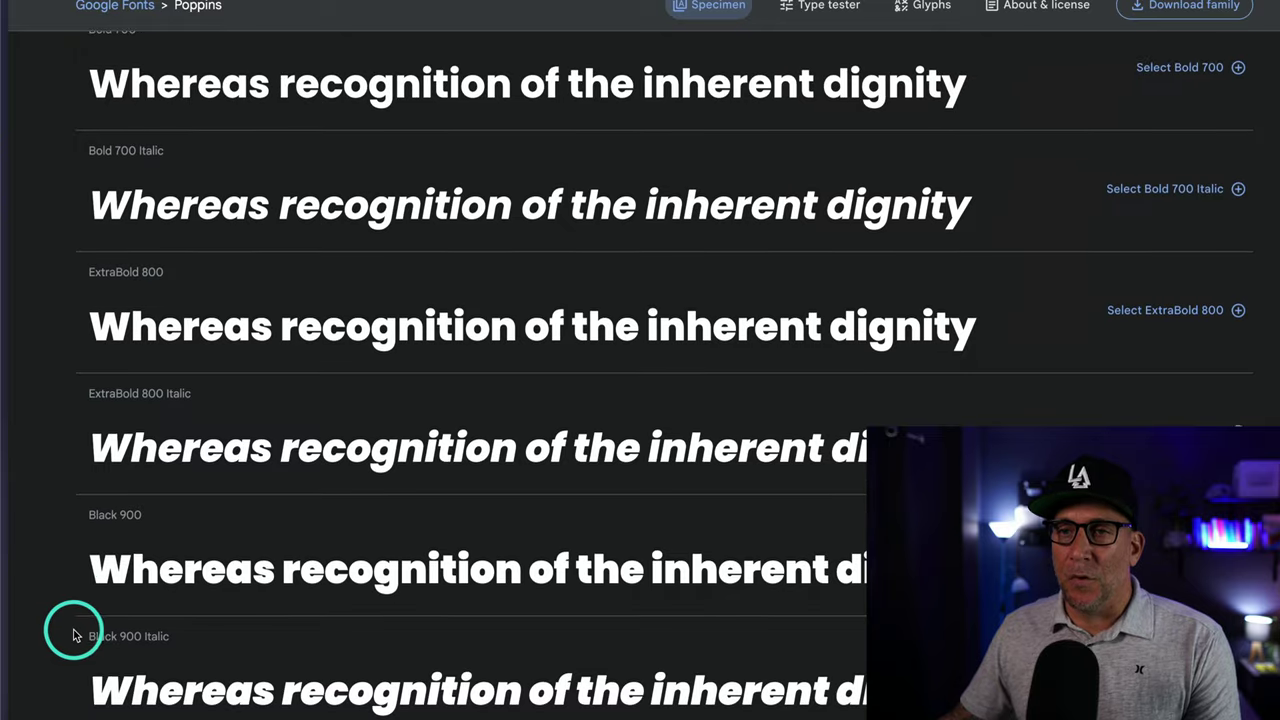
{"action": "scroll", "coordinate": [73, 633], "scroll_direction": "up", "scroll_amount": 4}
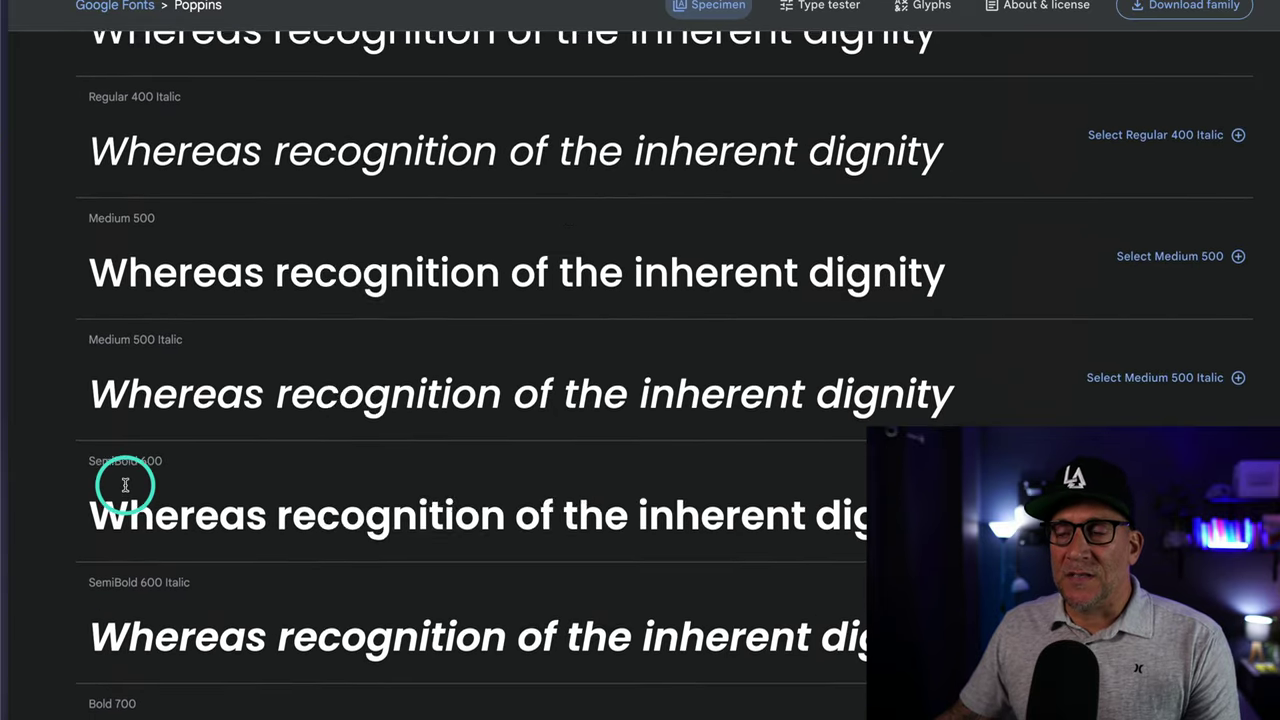
{"action": "scroll", "coordinate": [125, 485], "scroll_direction": "up", "scroll_amount": 1}
{"action": "scroll", "coordinate": [125, 485], "scroll_direction": "up", "scroll_amount": 3}
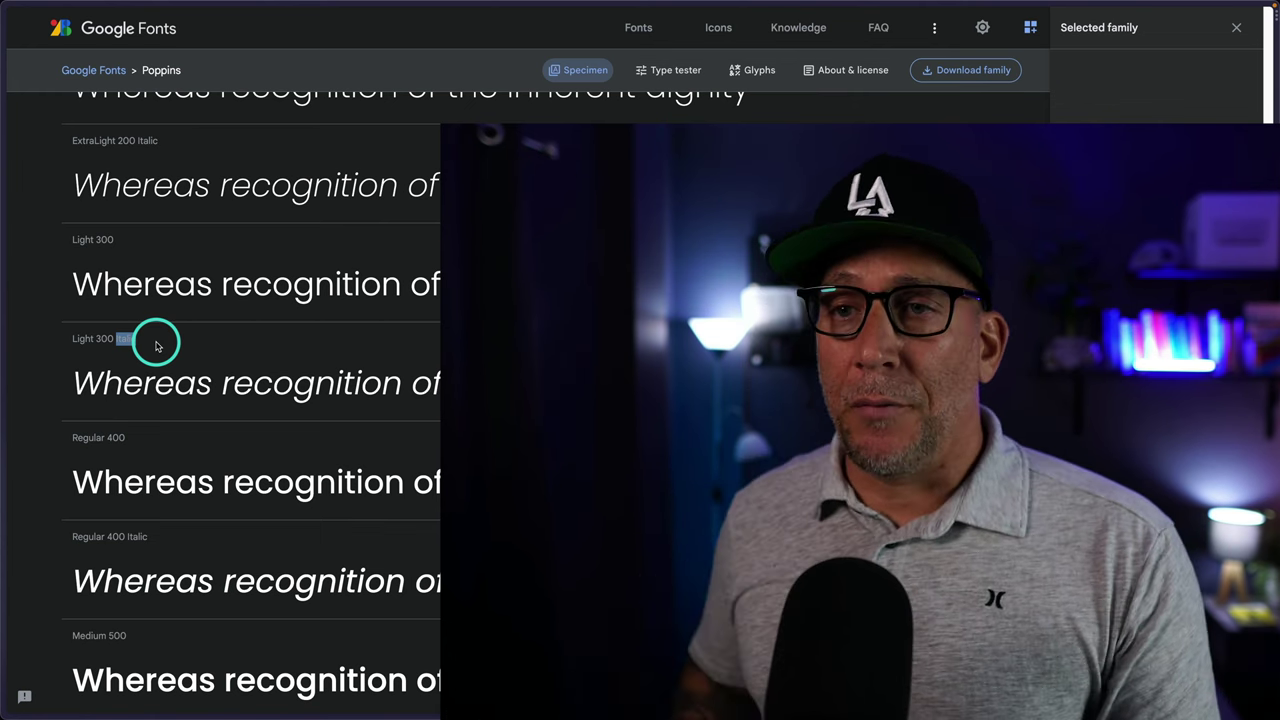
{"action": "left_click", "coordinate": [31, 384]}
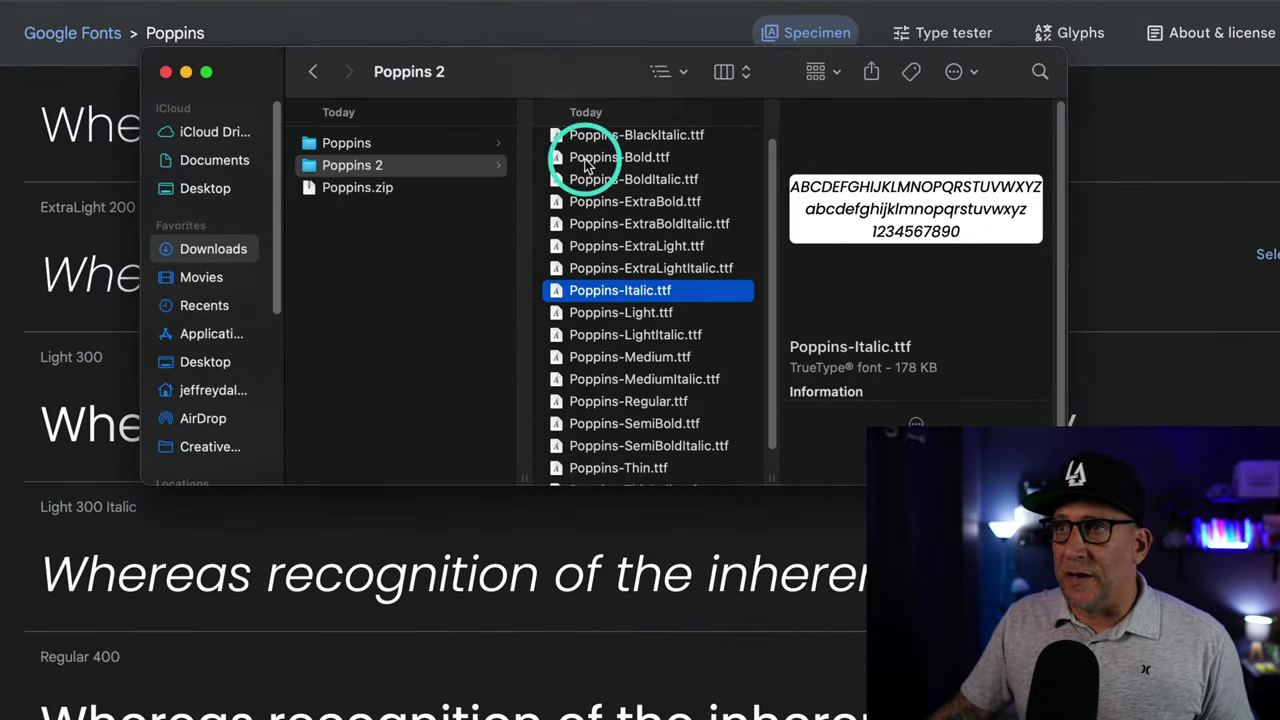
View the Poppins folder in Finder, then open Elementor's Poppins custom font and expand its 300 weight variation.
{"action": "left_click", "coordinate": [380, 143]}
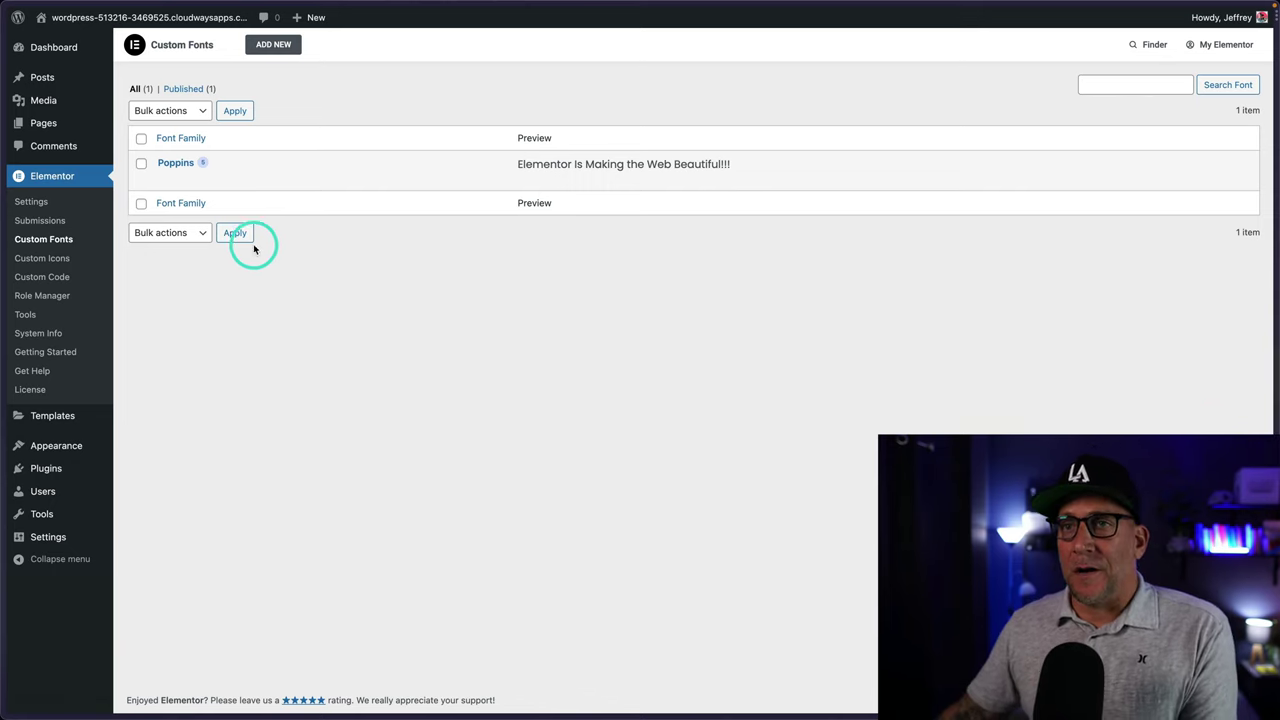
{"action": "mouse_move", "coordinate": [168, 165]}
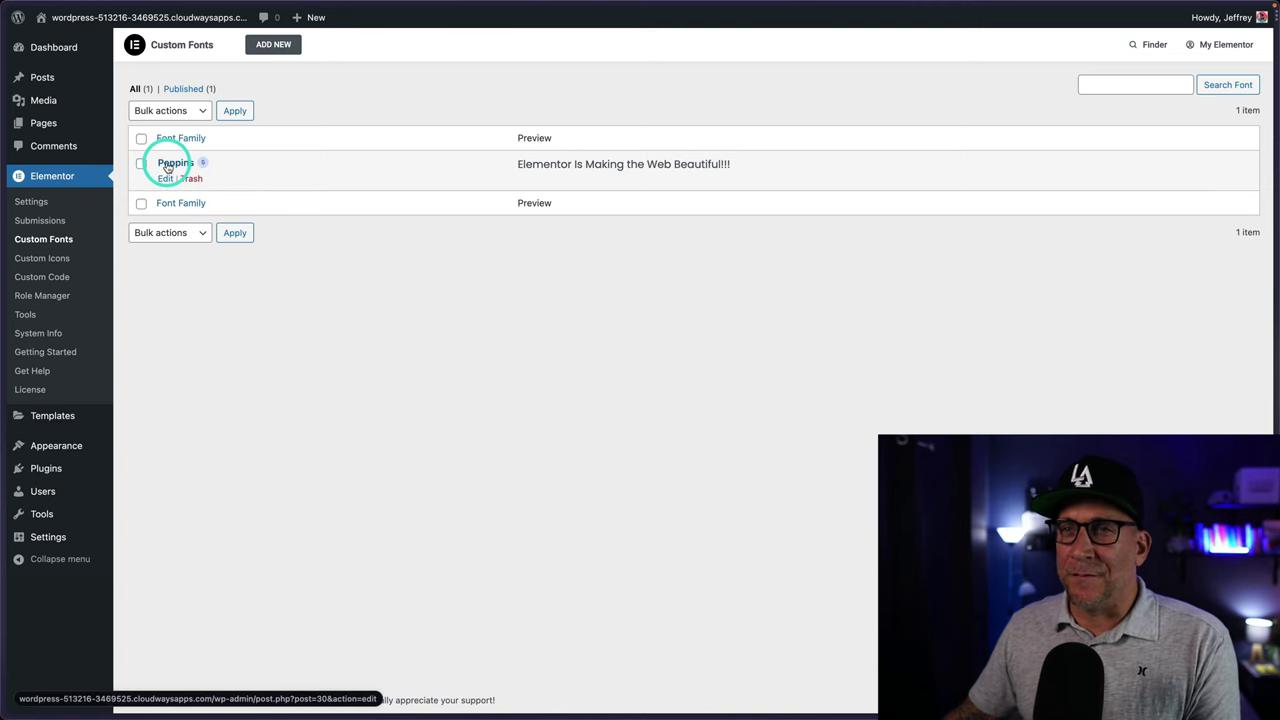
{"action": "left_click", "coordinate": [168, 165]}
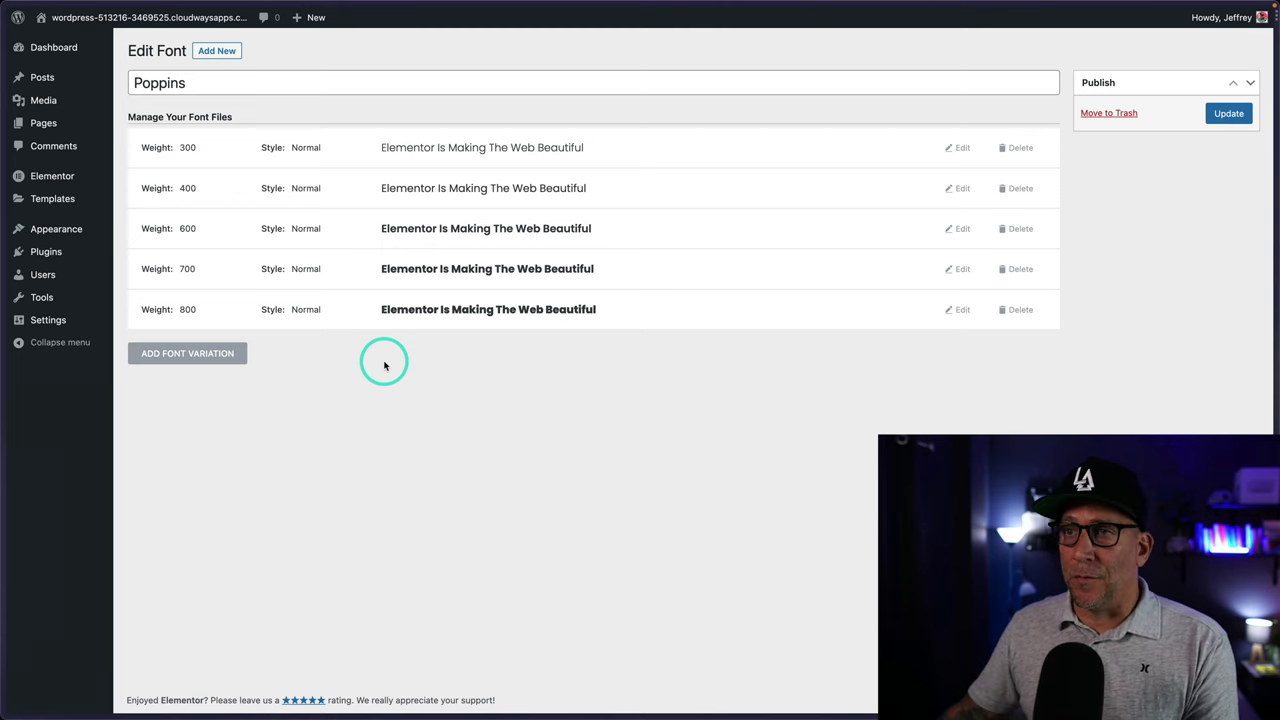
{"action": "left_click", "coordinate": [957, 147]}
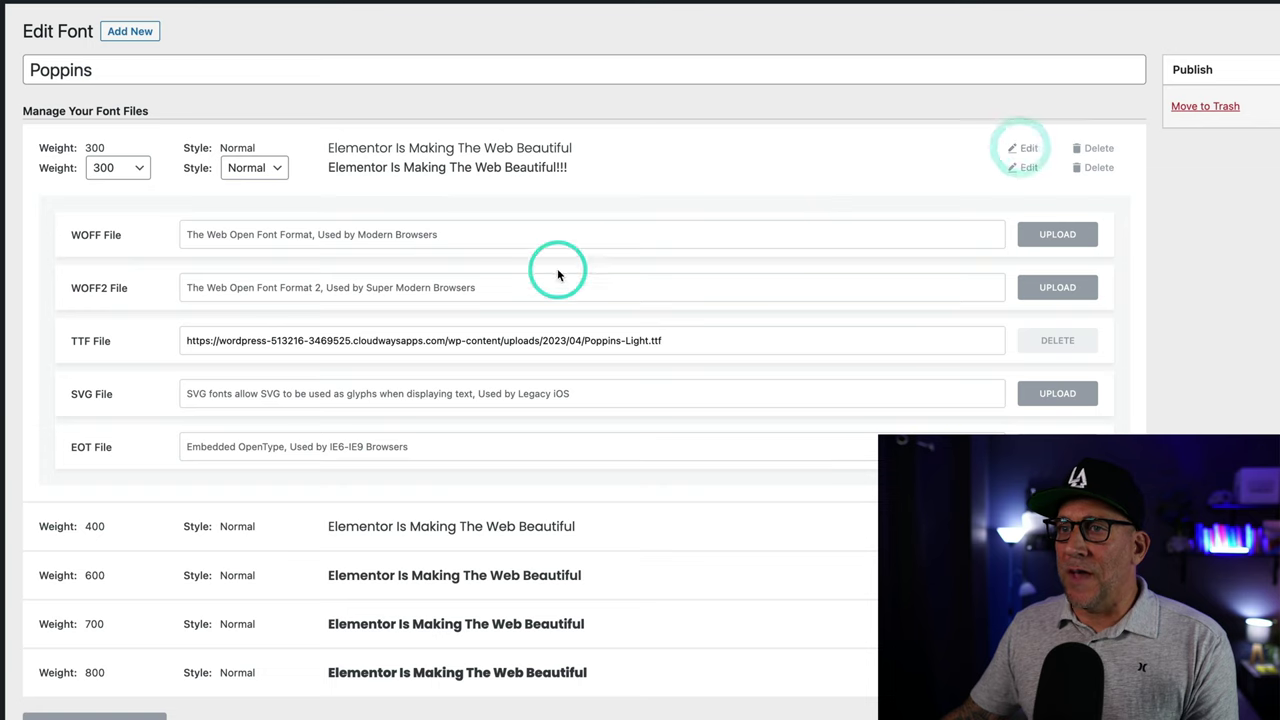
Compare the variation's TTF File field with the file formats in the Poppins 2 folder in Finder.
{"action": "left_click_drag", "start_coordinate": [126, 340], "coordinate": [70, 341]}
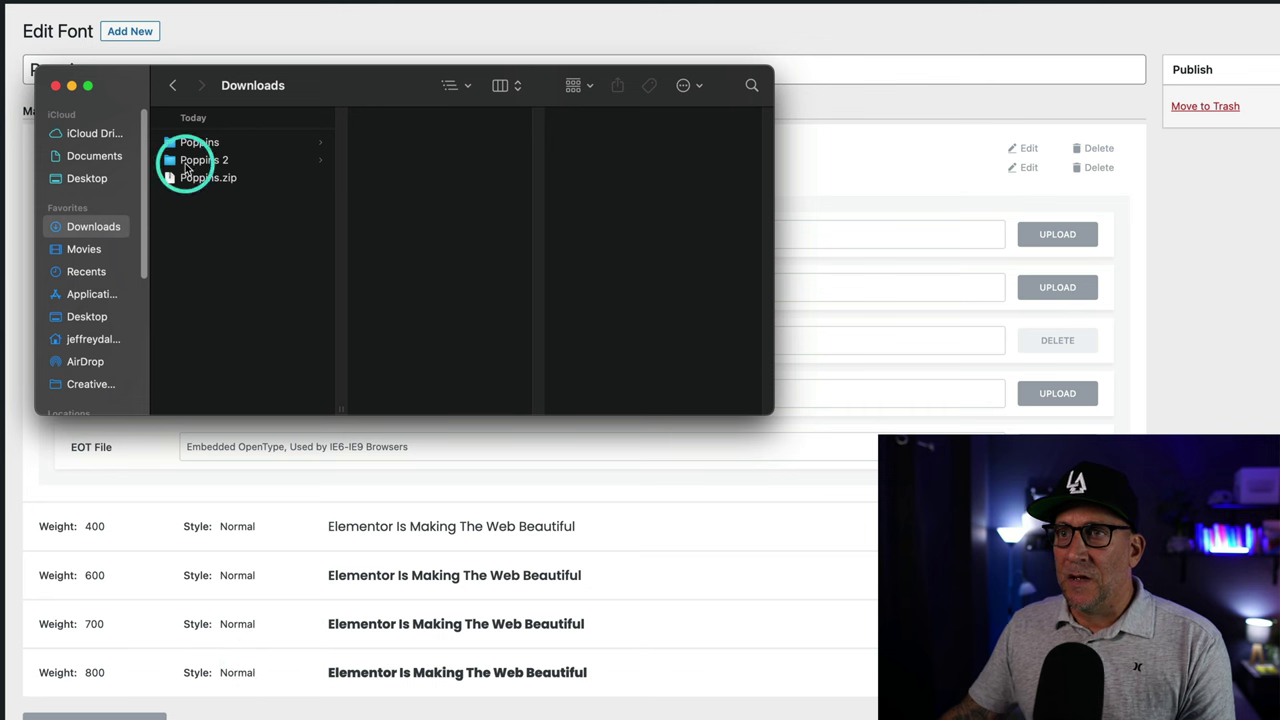
{"action": "left_click", "coordinate": [190, 160]}
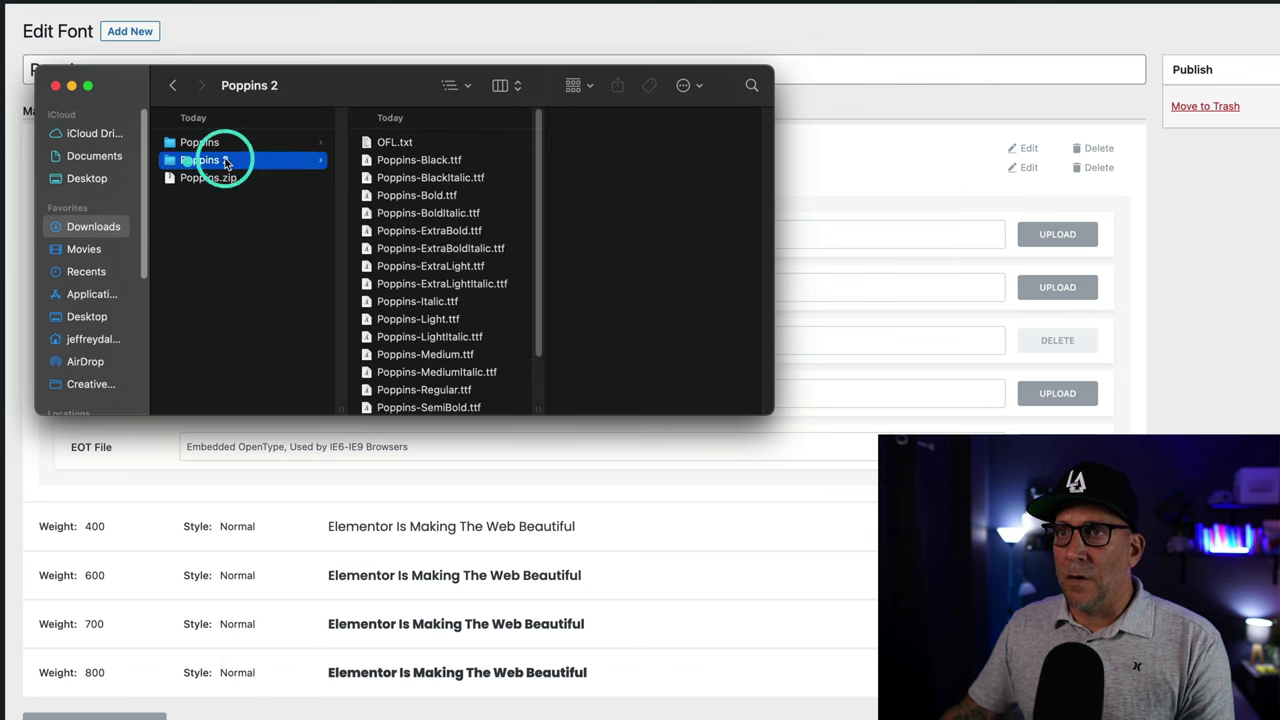
{"action": "left_click", "coordinate": [447, 163]}
{"action": "left_click", "coordinate": [432, 178]}
{"action": "left_click", "coordinate": [424, 215]}
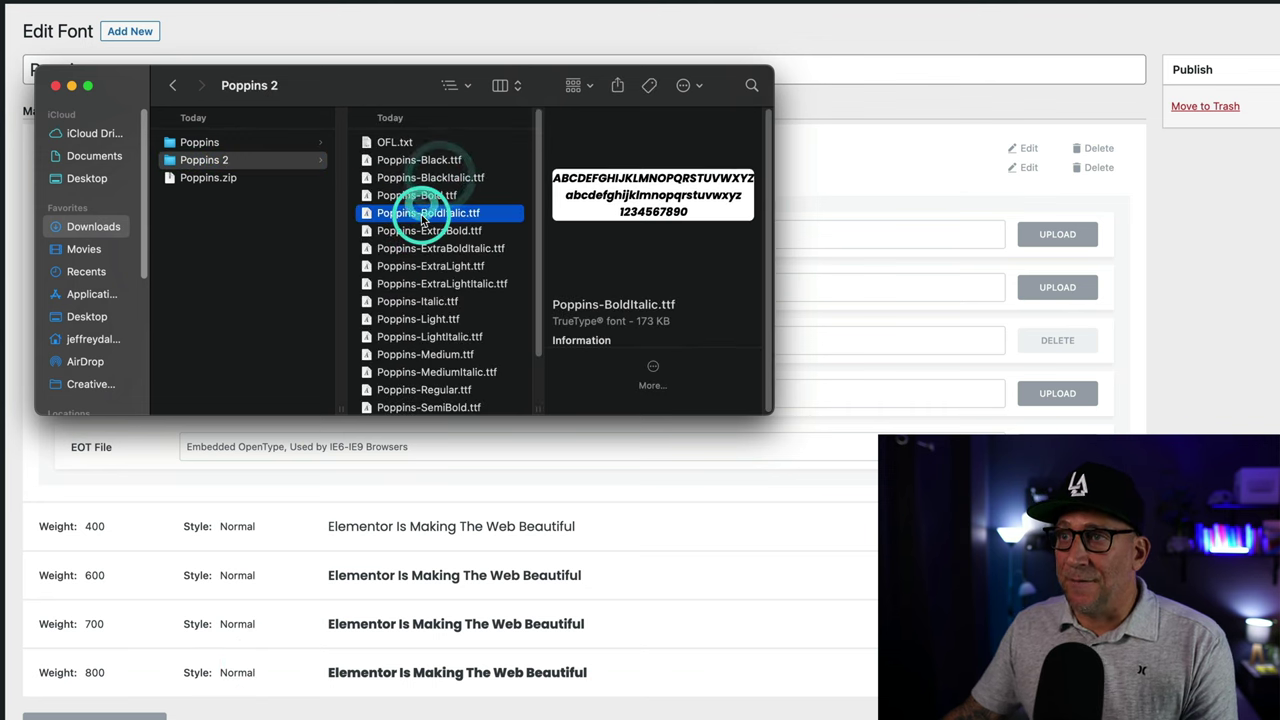
{"action": "left_click", "coordinate": [77, 420]}
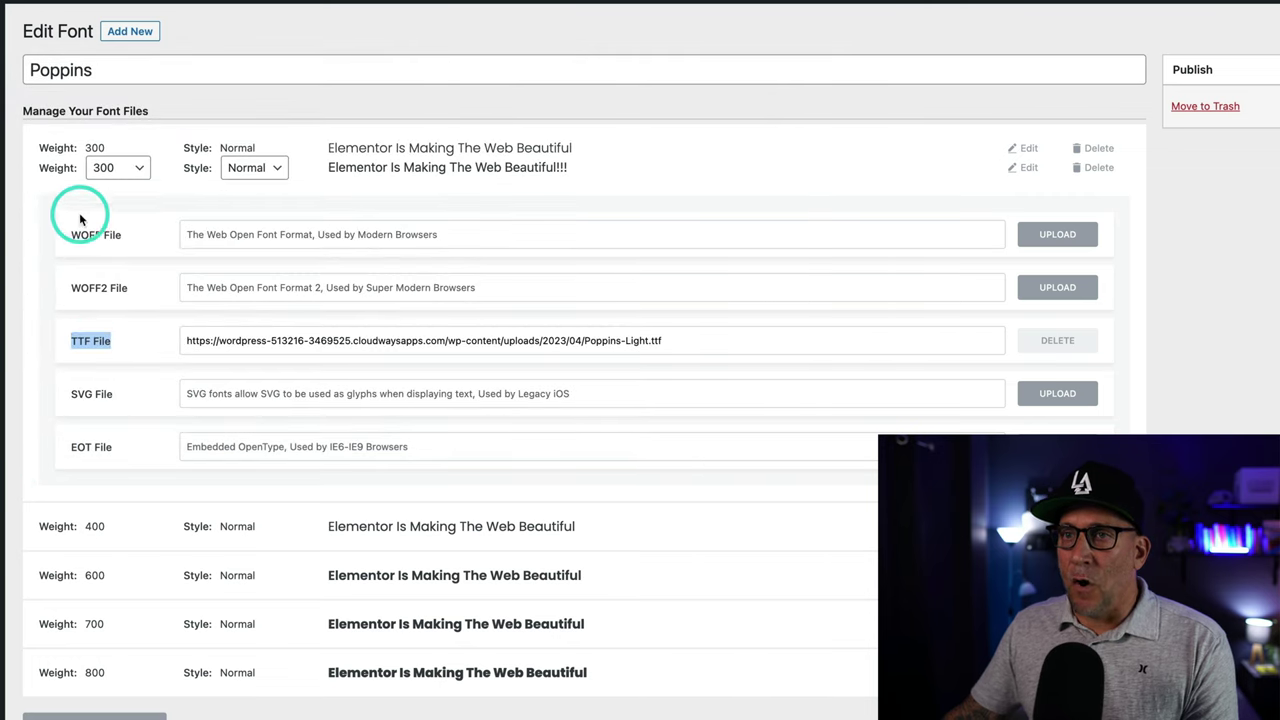
Review the EOT and SVG file fields of the Poppins 300 weight variation.
{"action": "left_click", "coordinate": [36, 467]}
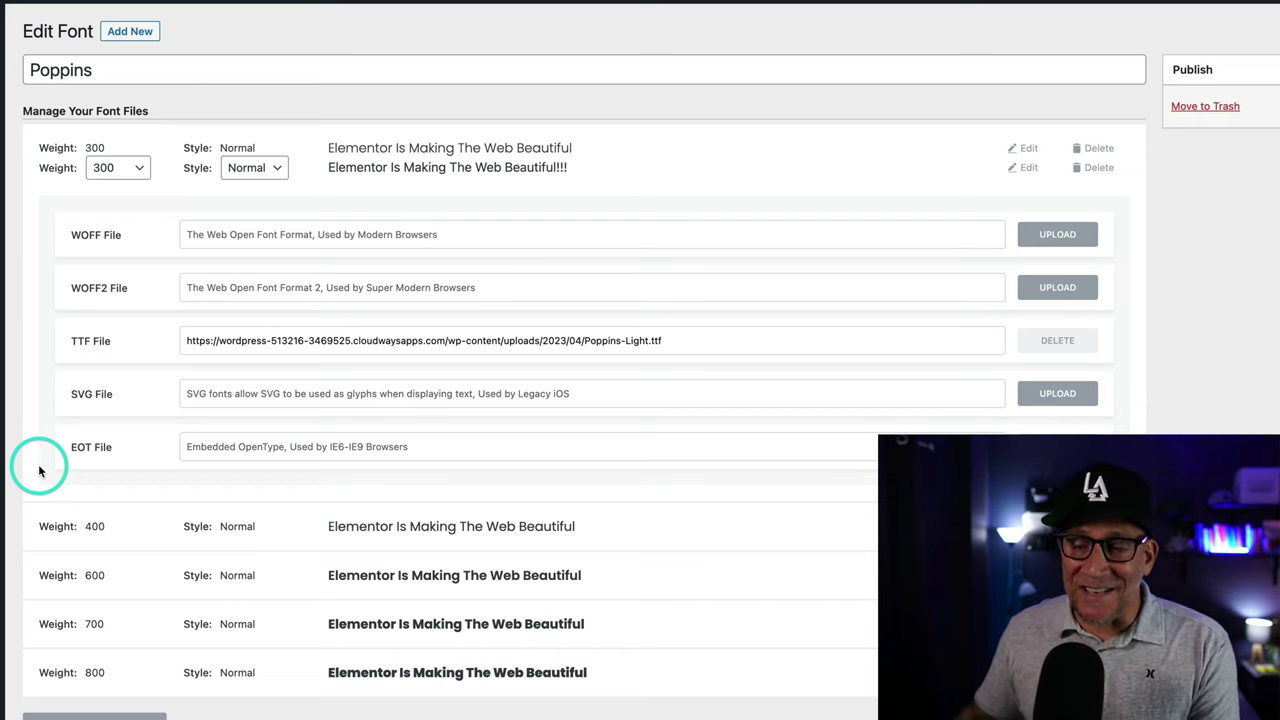
{"action": "left_click_drag", "start_coordinate": [120, 446], "coordinate": [73, 450]}
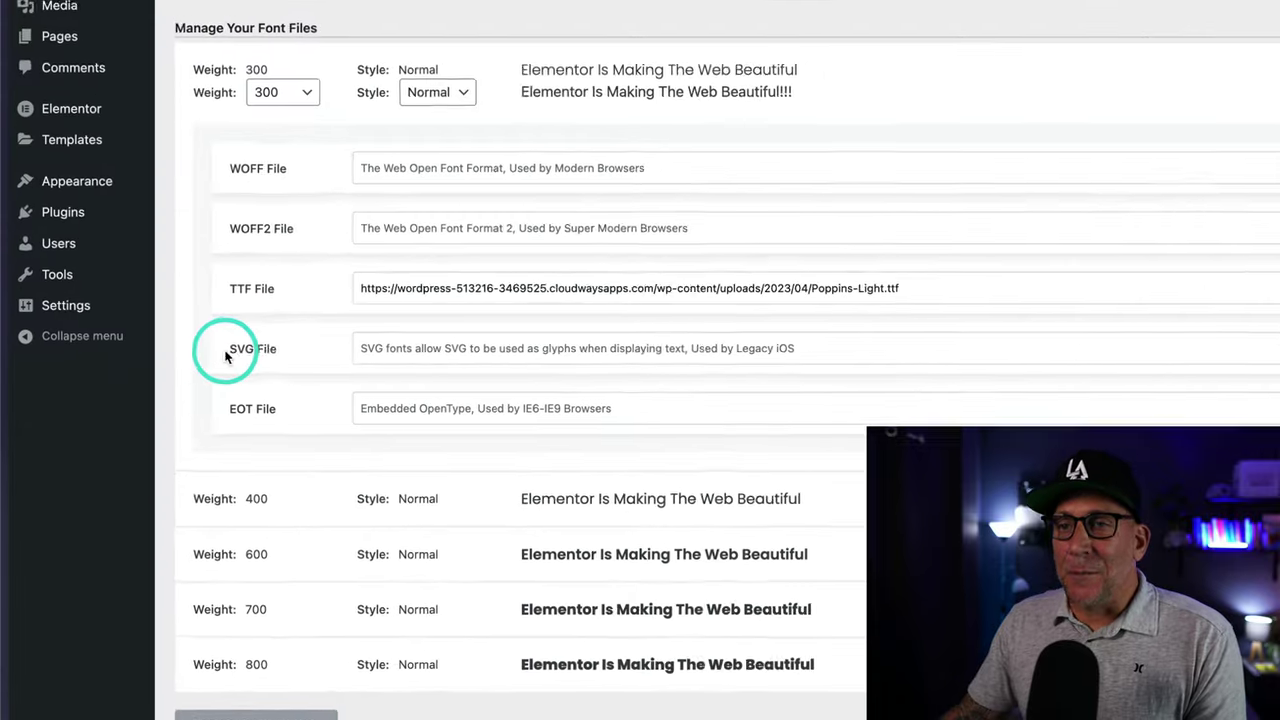
{"action": "left_click_drag", "start_coordinate": [162, 353], "coordinate": [203, 358]}
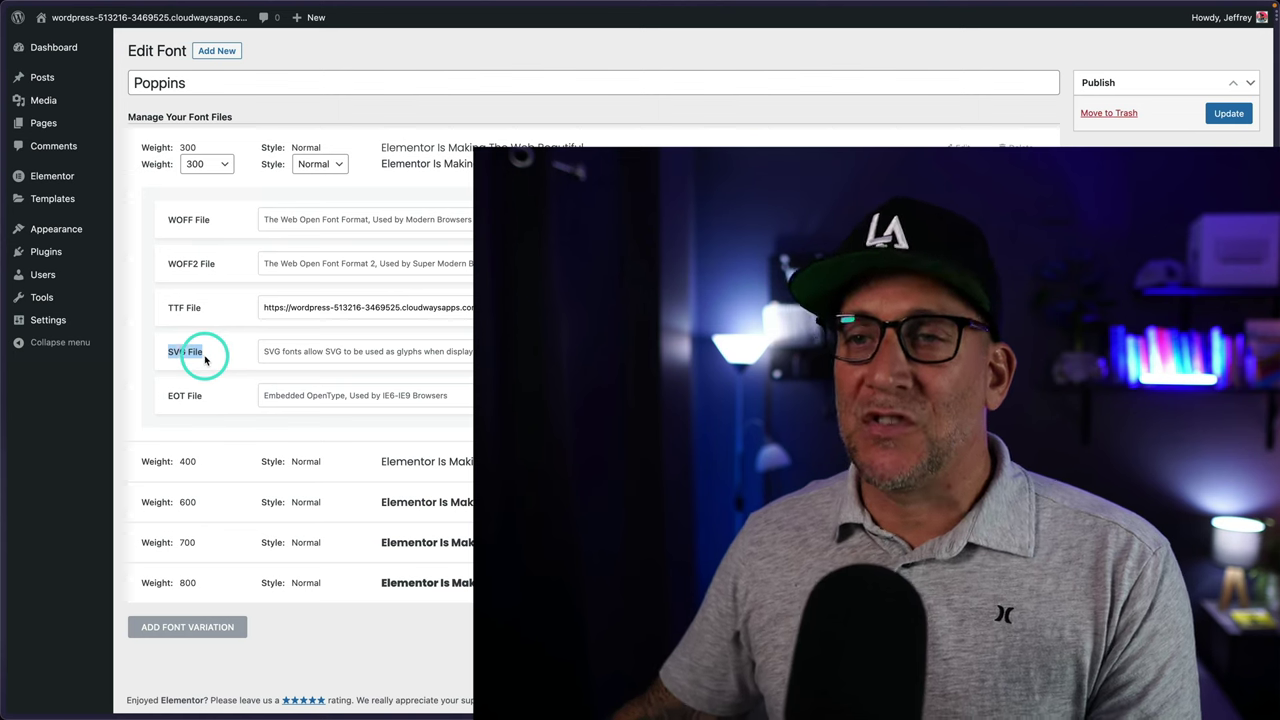
Compare the TTF File and WOFF File fields of the Poppins 300 weight variation.
{"action": "left_click", "coordinate": [173, 369]}
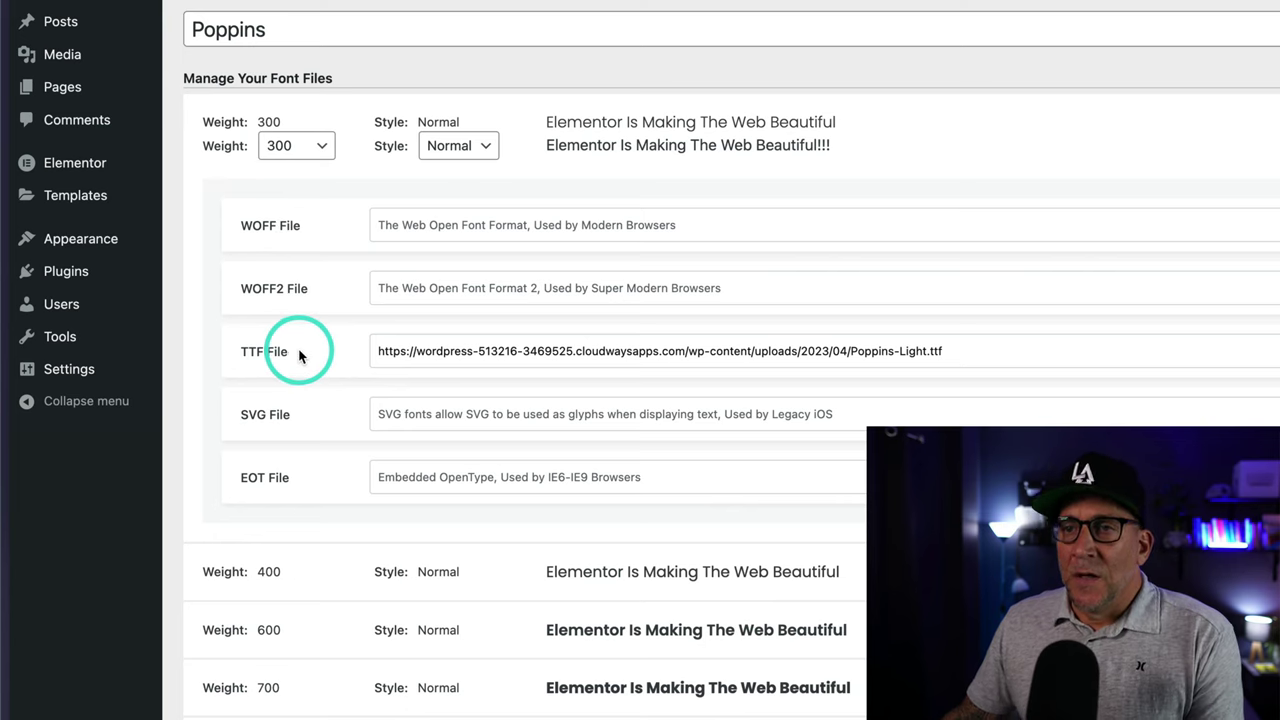
{"action": "left_click_drag", "start_coordinate": [300, 353], "coordinate": [237, 357]}
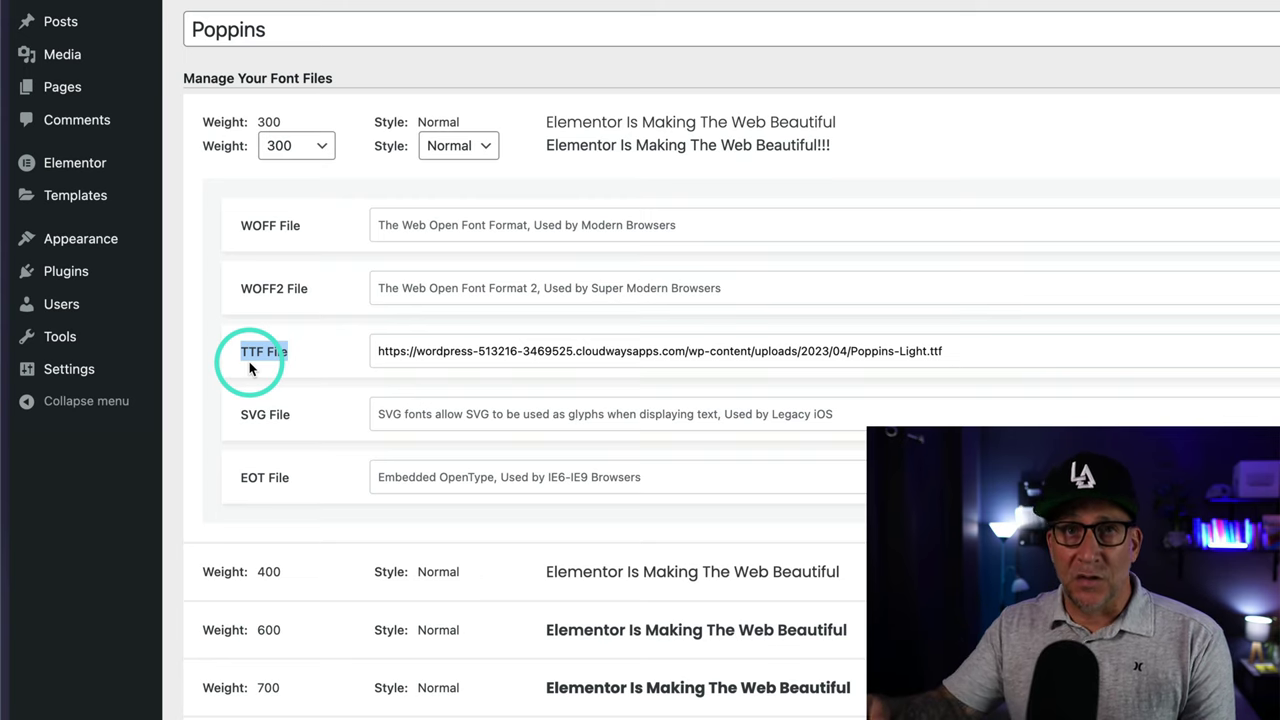
{"action": "left_click_drag", "start_coordinate": [302, 225], "coordinate": [251, 229]}
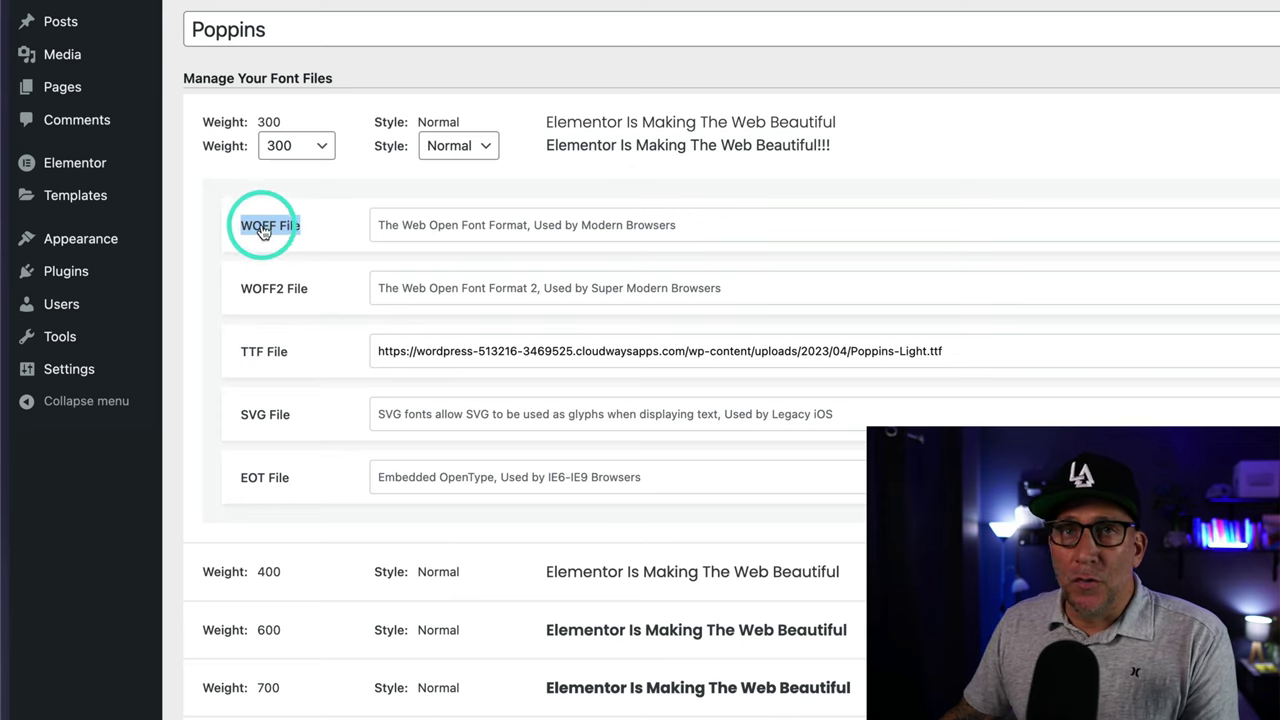
{"action": "left_click", "coordinate": [300, 352]}
{"action": "left_click_drag", "start_coordinate": [300, 355], "coordinate": [214, 357]}
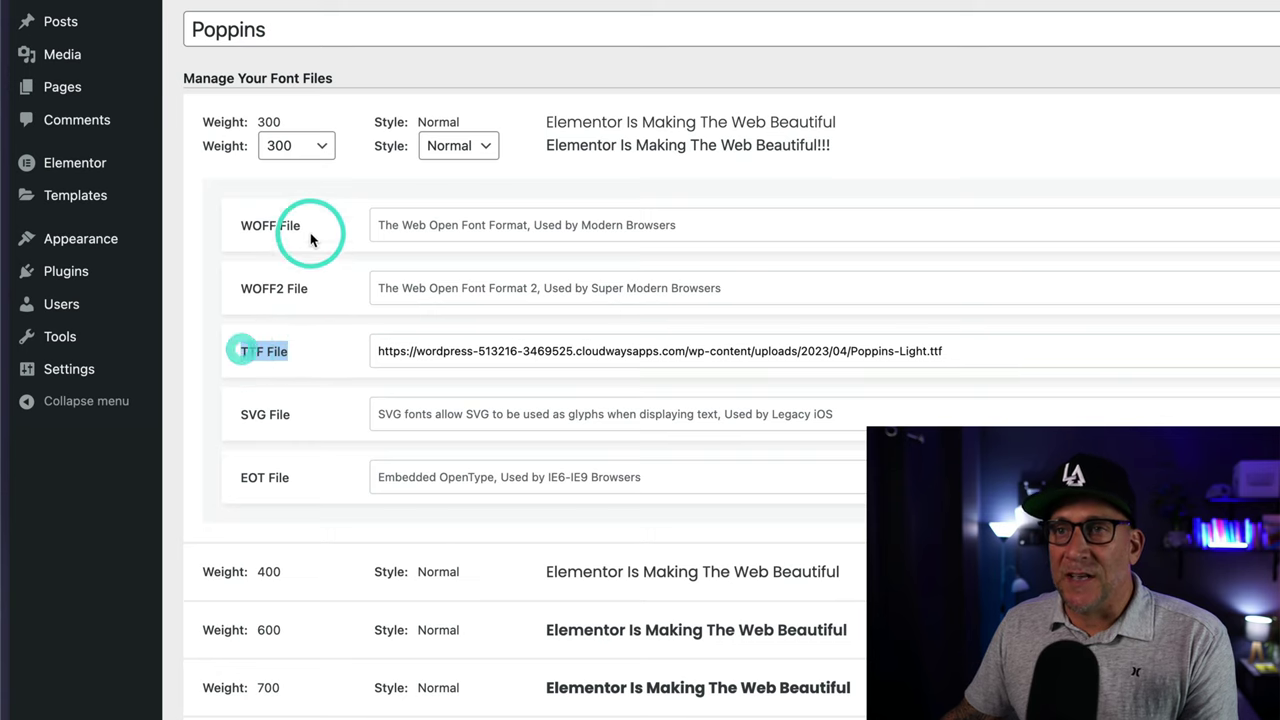
{"action": "left_click_drag", "start_coordinate": [311, 227], "coordinate": [237, 235]}
{"action": "left_click", "coordinate": [236, 235]}
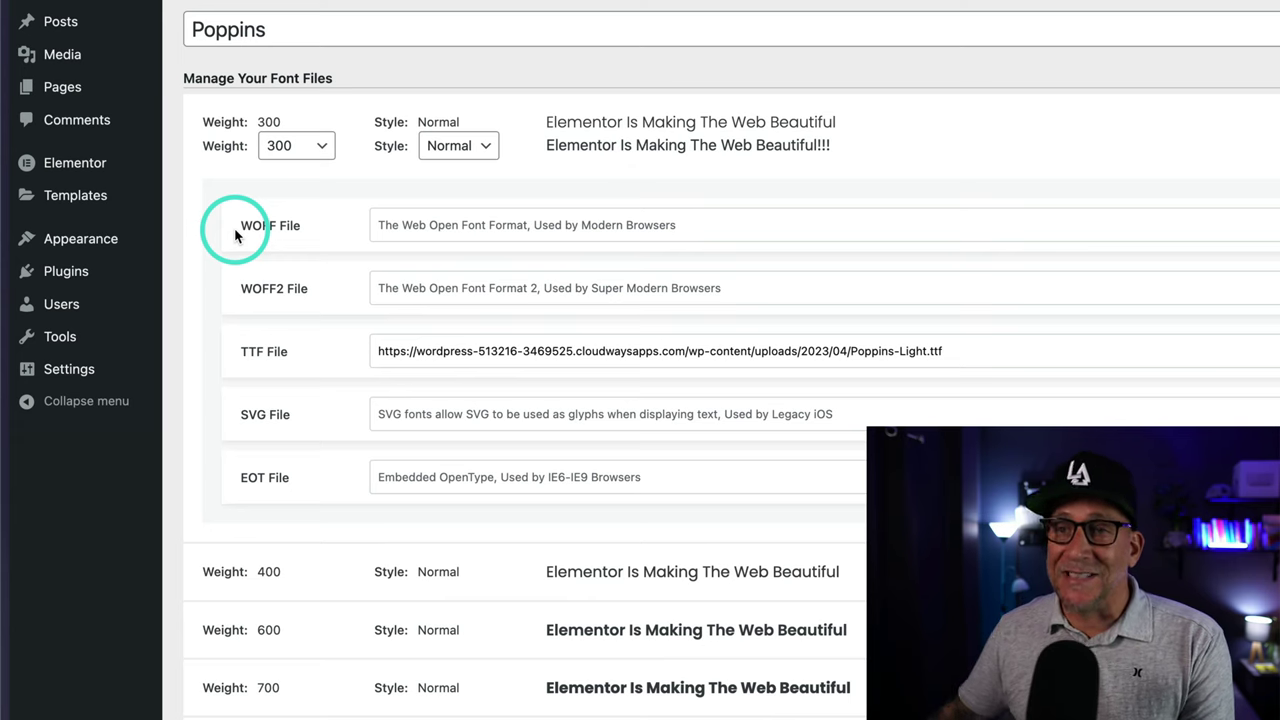
Examine the WOFF2 File field of the 300 weight variation against its WOFF and TTF file fields.
{"action": "left_click_drag", "start_coordinate": [235, 288], "coordinate": [310, 293]}
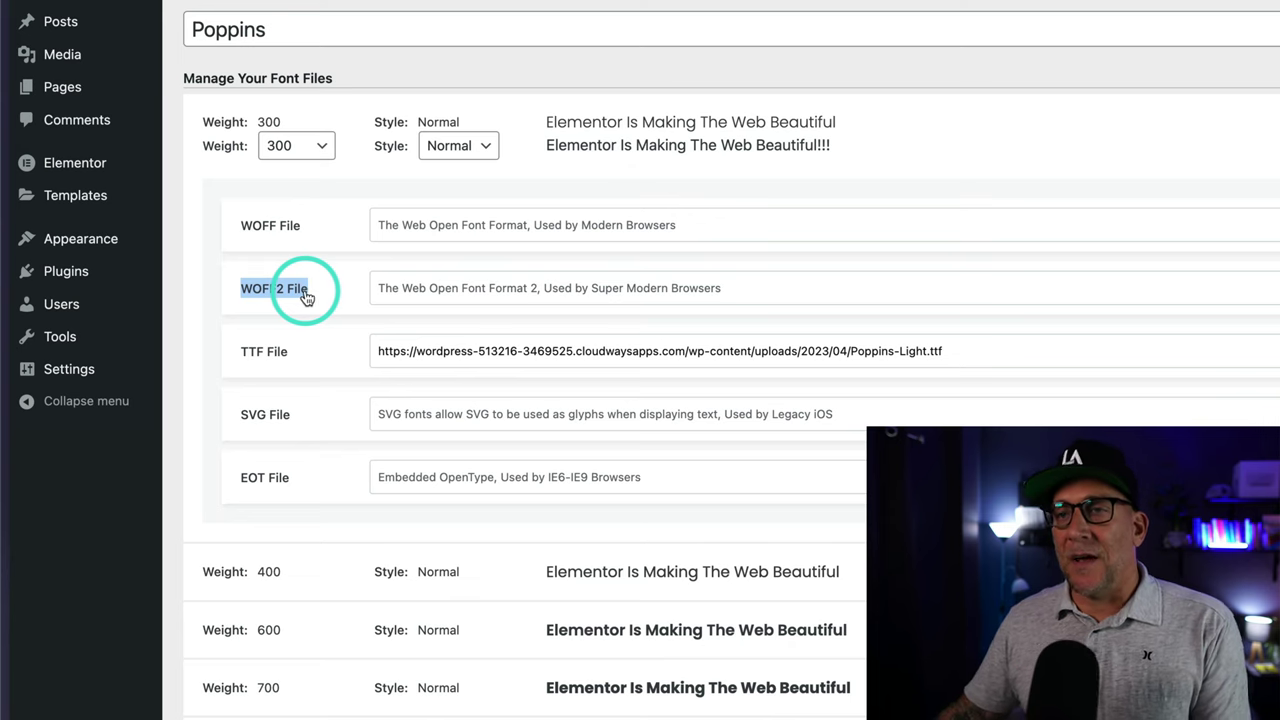
{"action": "left_click", "coordinate": [307, 297]}
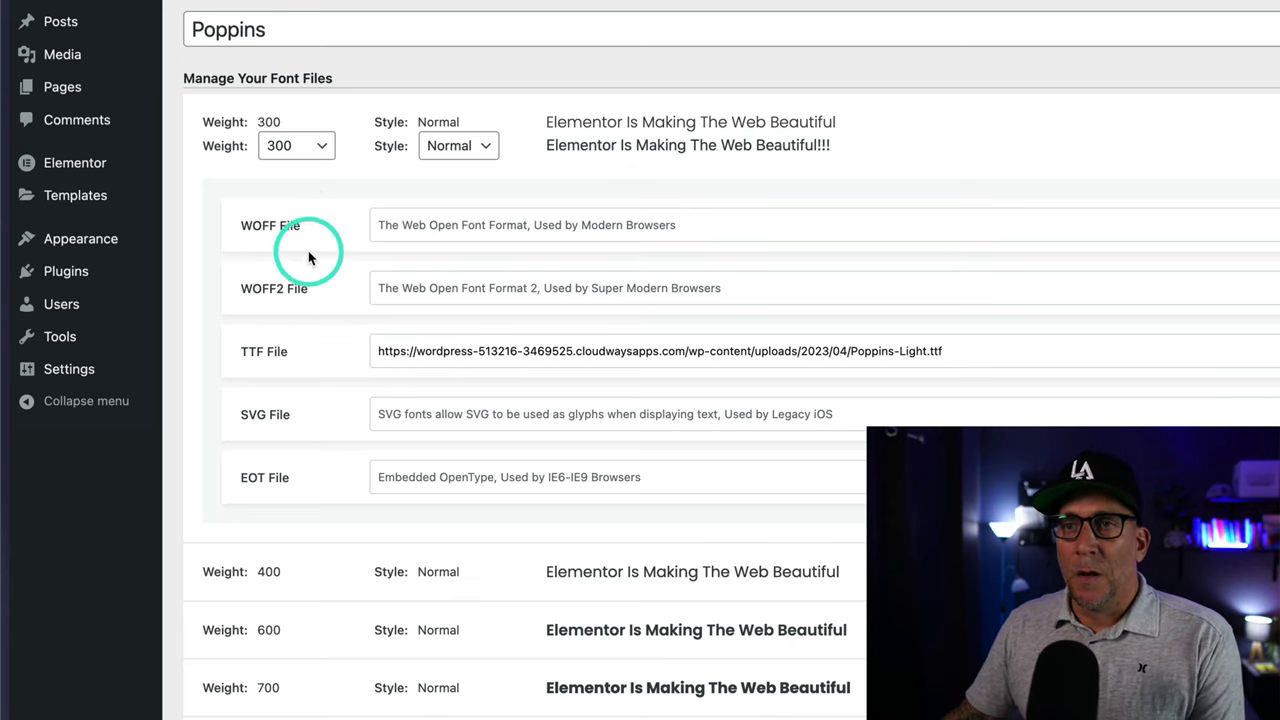
{"action": "left_click_drag", "start_coordinate": [298, 225], "coordinate": [243, 226]}
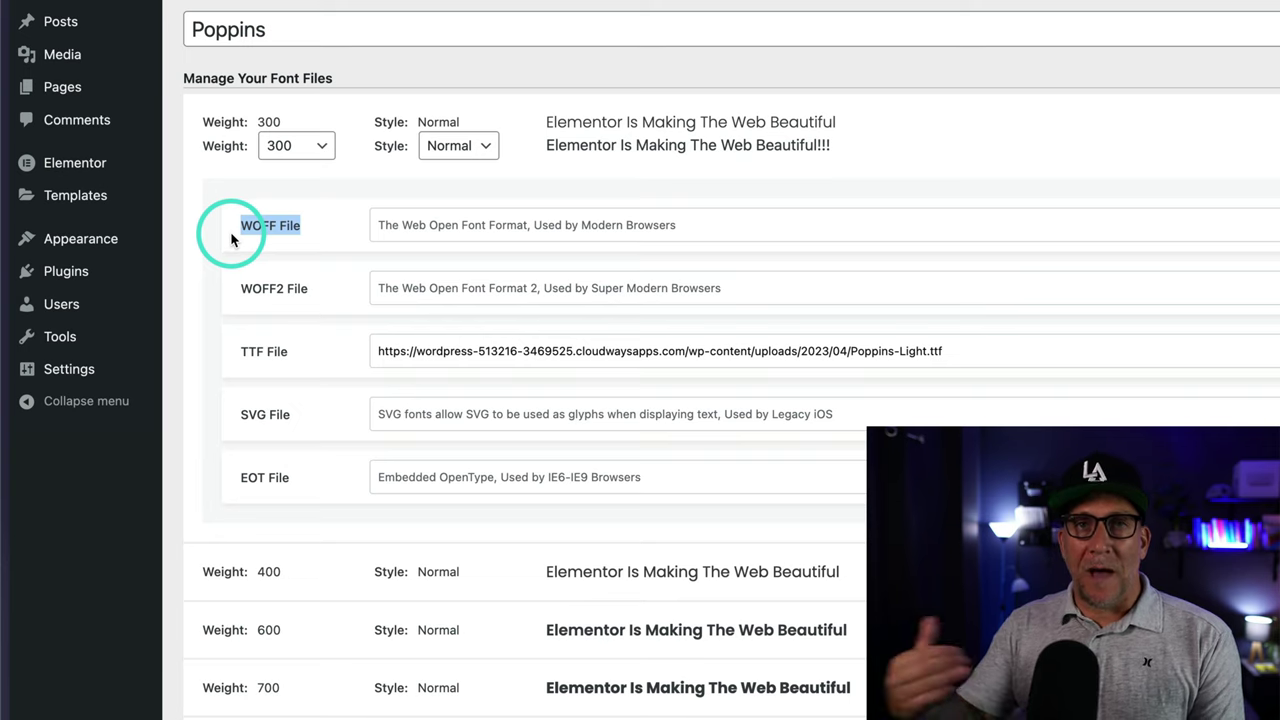
{"action": "mouse_move", "coordinate": [140, 240]}
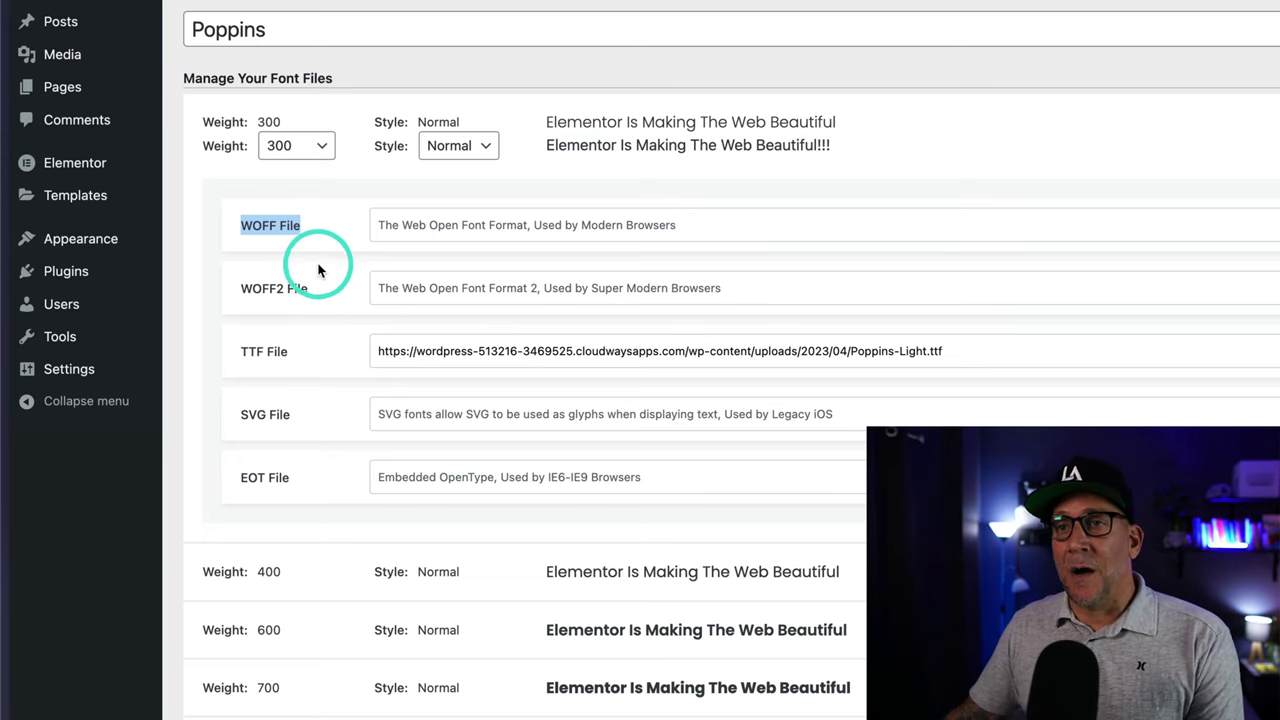
{"action": "left_click", "coordinate": [317, 266]}
{"action": "left_click", "coordinate": [314, 316]}
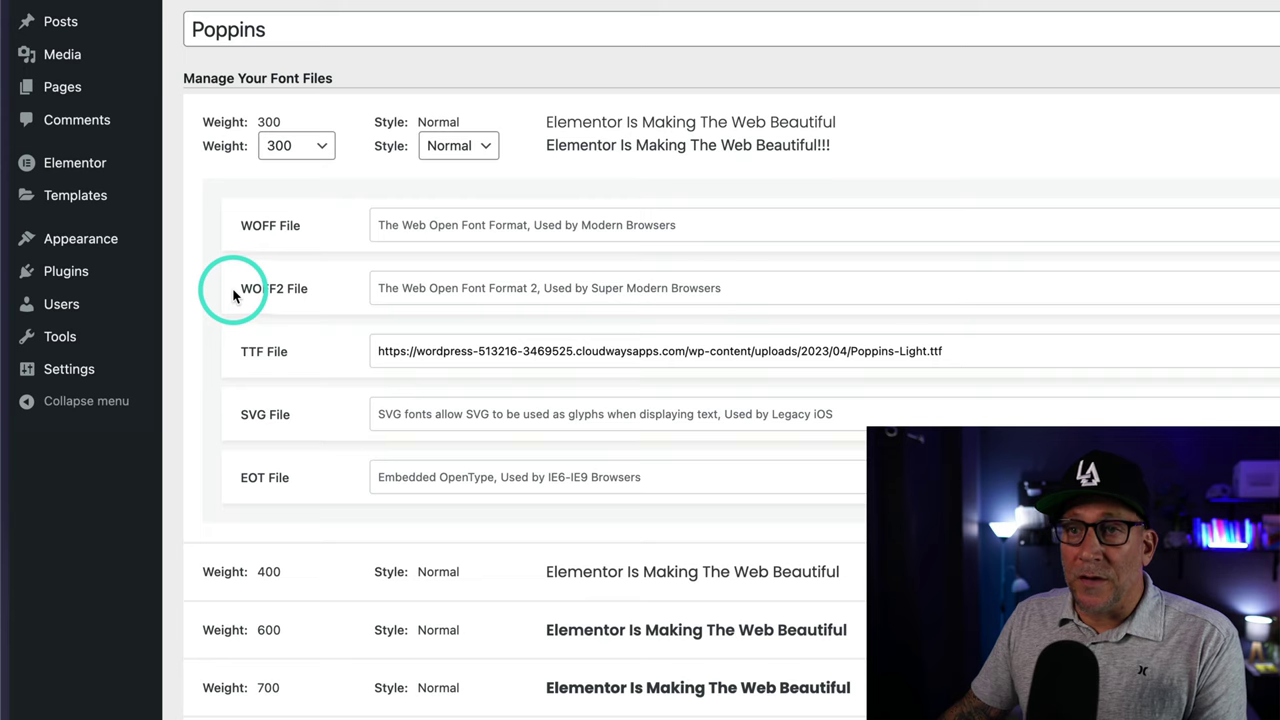
{"action": "left_click_drag", "start_coordinate": [234, 290], "coordinate": [307, 290]}
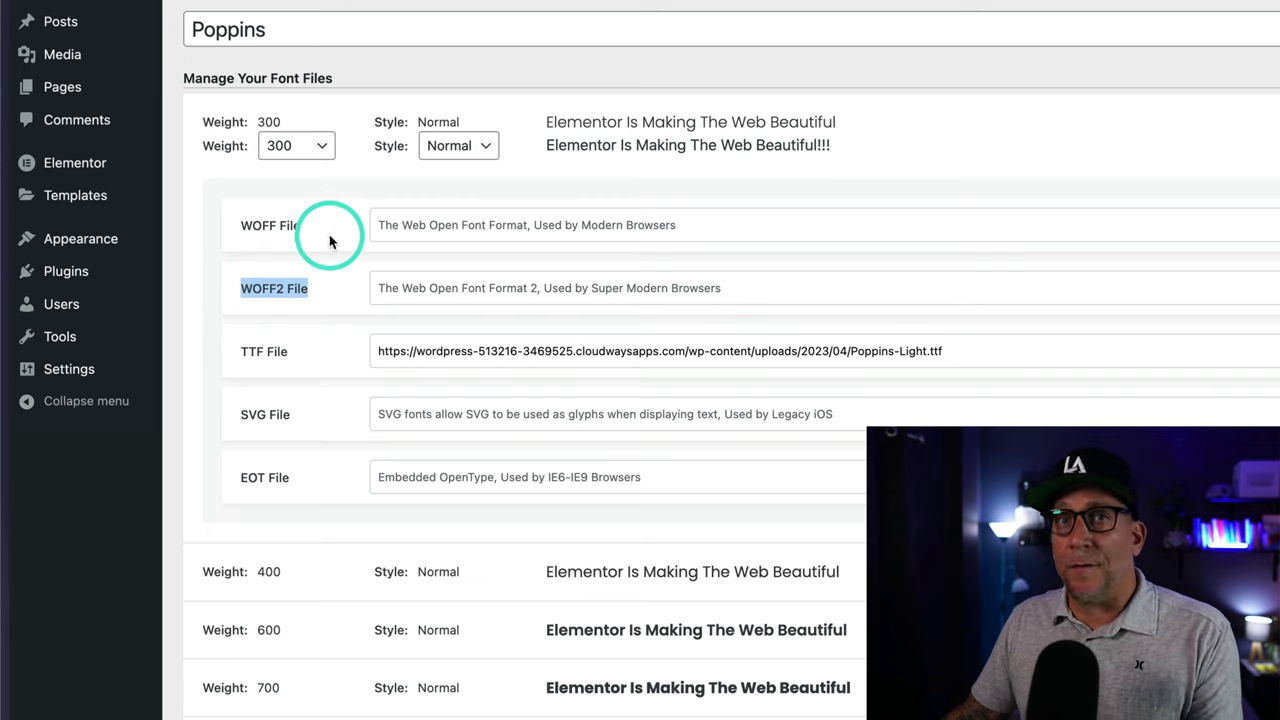
{"action": "left_click_drag", "start_coordinate": [306, 345], "coordinate": [233, 357]}
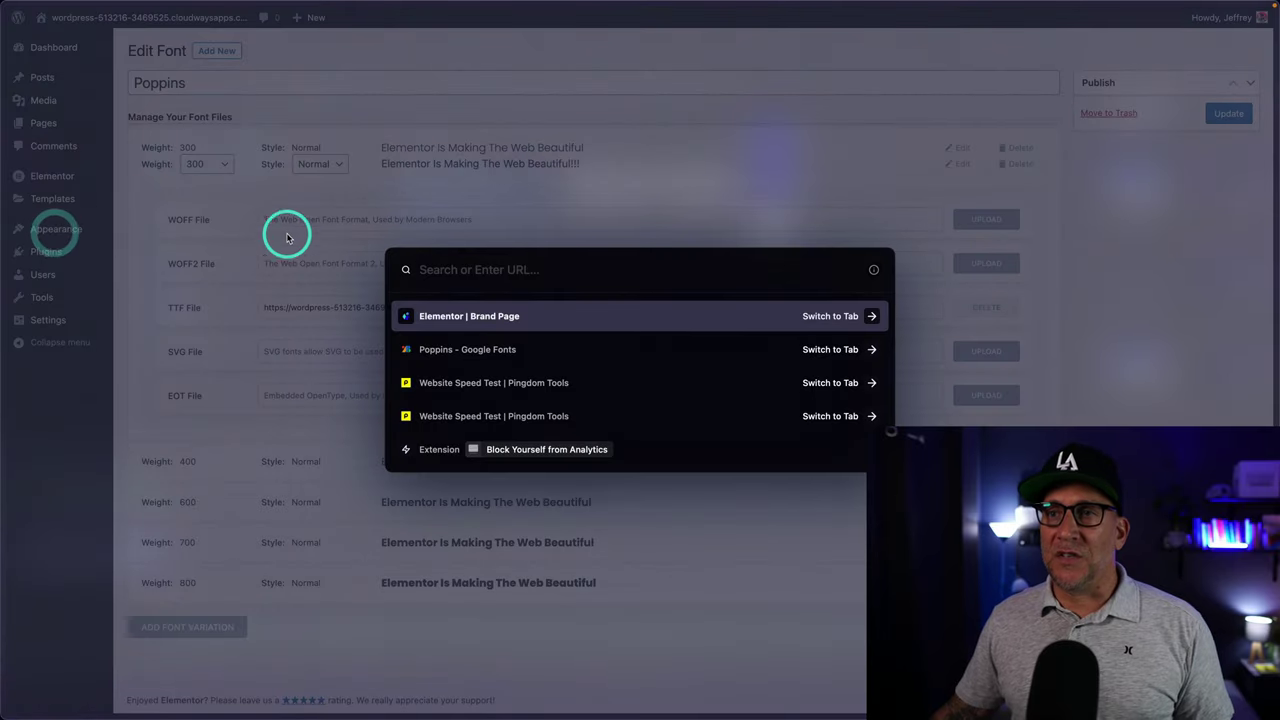
Search the web for Font Squirrel, open its Webfont Generator and switch it to Expert mode.
{"action": "type", "text": "font"}
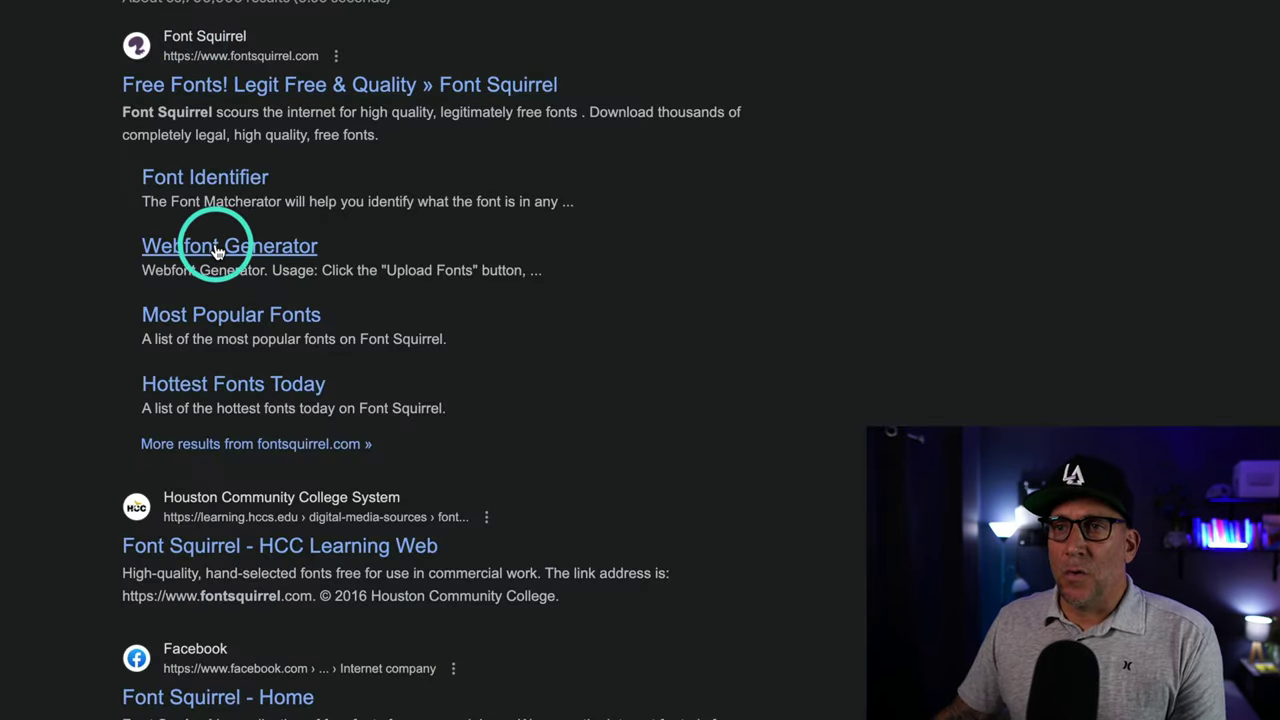
{"action": "left_click", "coordinate": [217, 248]}
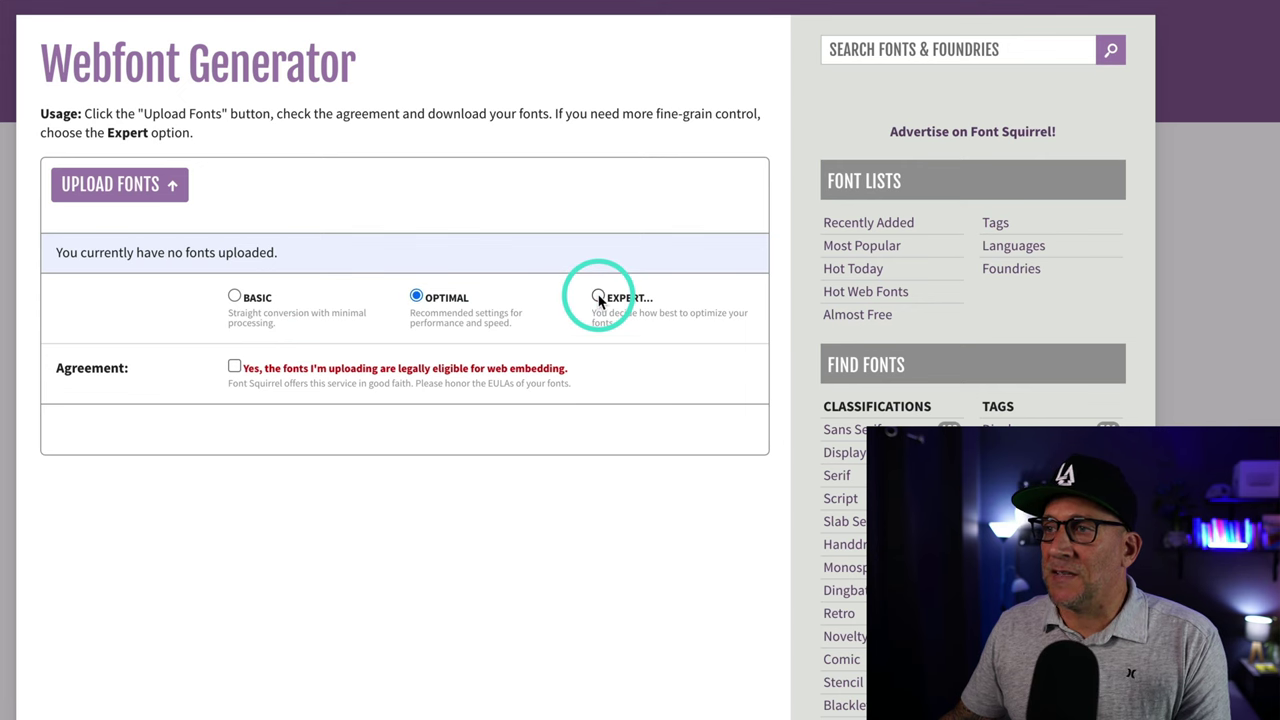
{"action": "left_click", "coordinate": [598, 297]}
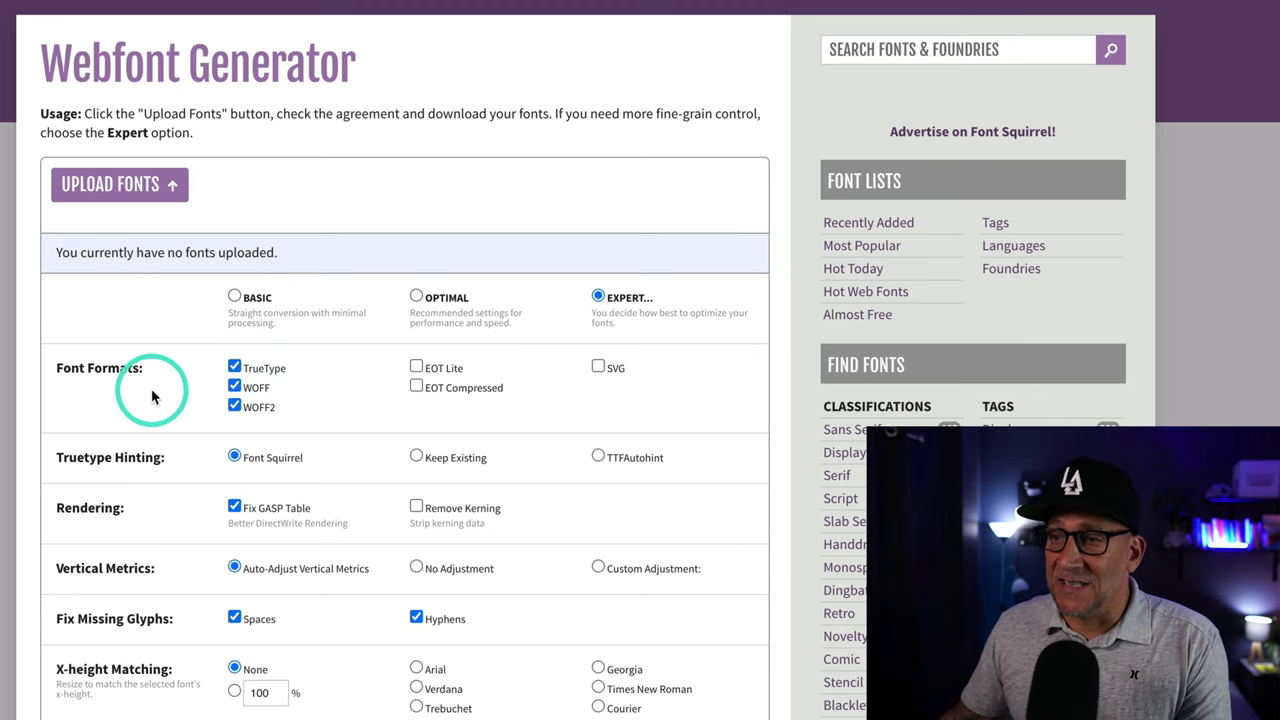
Set Truetype Hinting to Keep Existing and Vertical Metrics to No Adjustment in the Webfont Generator.
{"action": "left_click_drag", "start_coordinate": [57, 457], "coordinate": [164, 457]}
{"action": "left_click", "coordinate": [417, 457]}
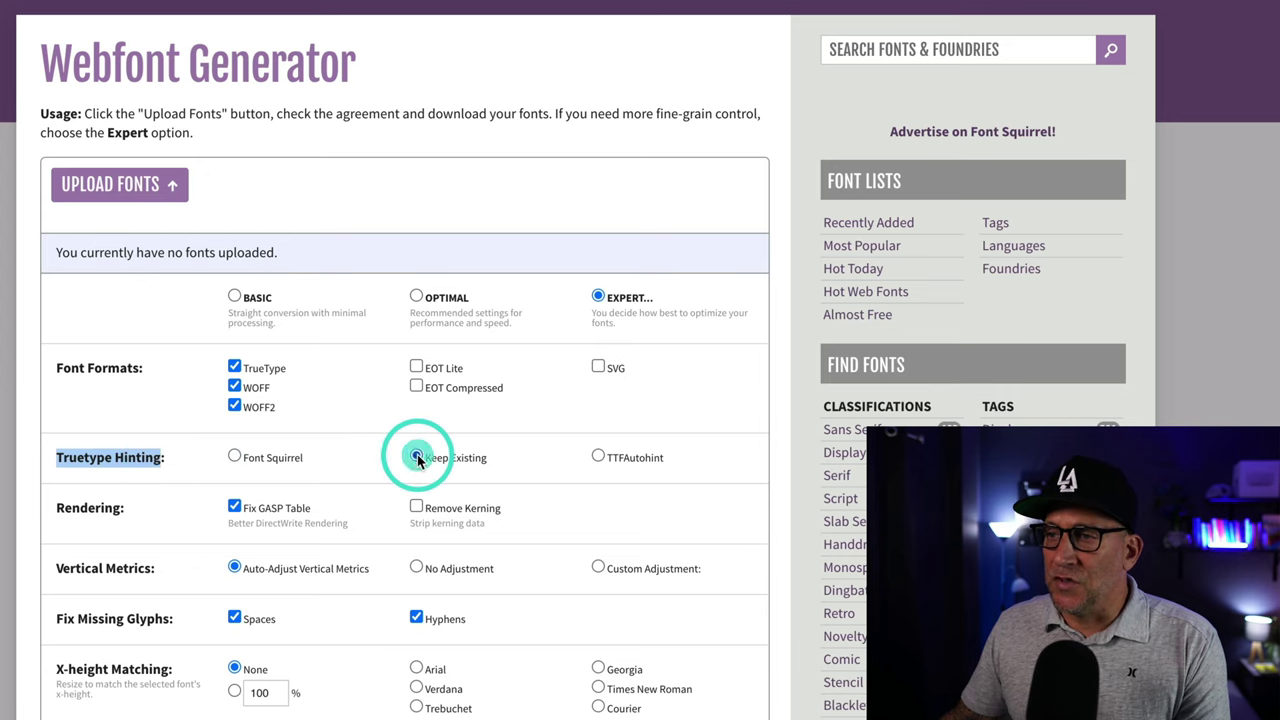
{"action": "left_click_drag", "start_coordinate": [126, 510], "coordinate": [57, 511]}
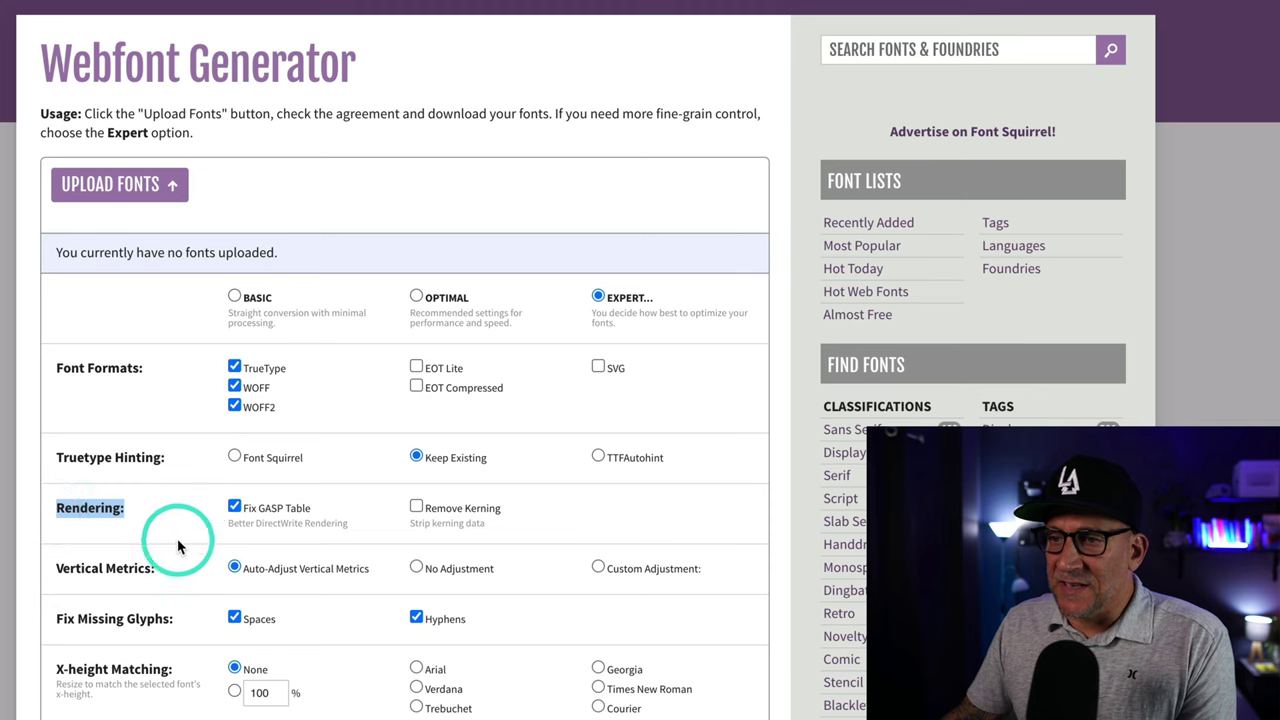
{"action": "left_click_drag", "start_coordinate": [168, 570], "coordinate": [52, 567]}
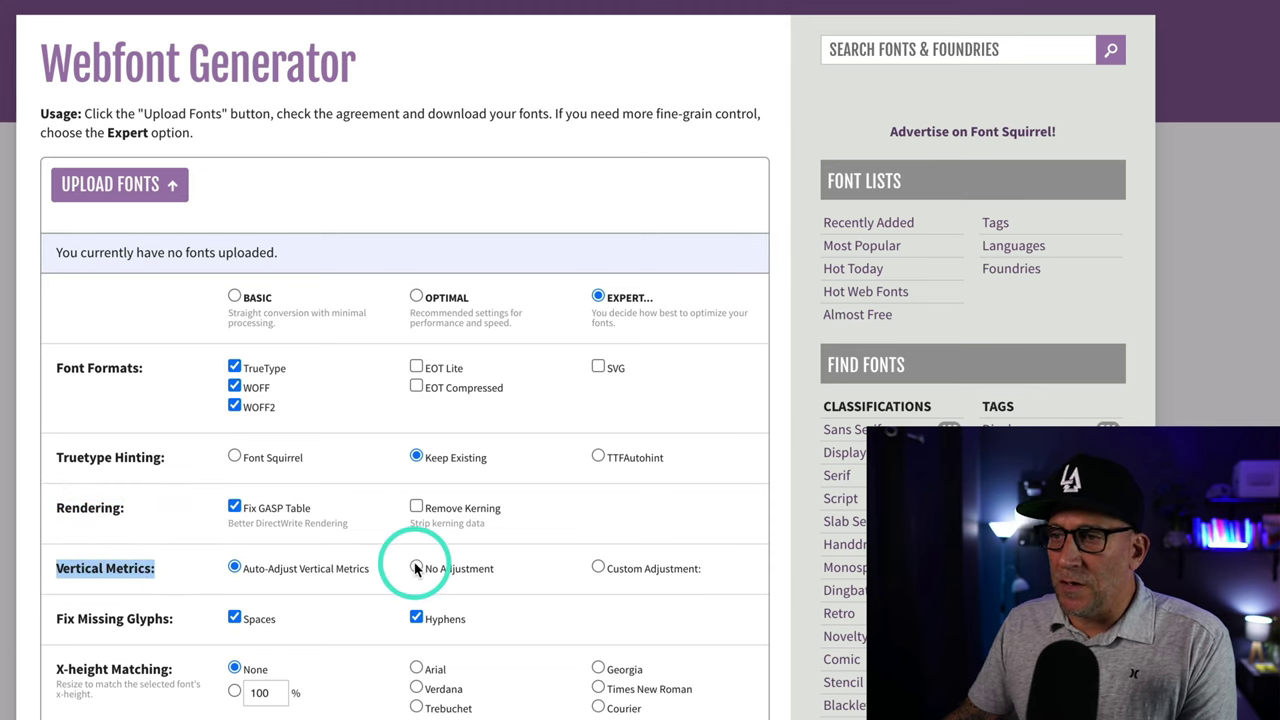
{"action": "left_click", "coordinate": [417, 567]}
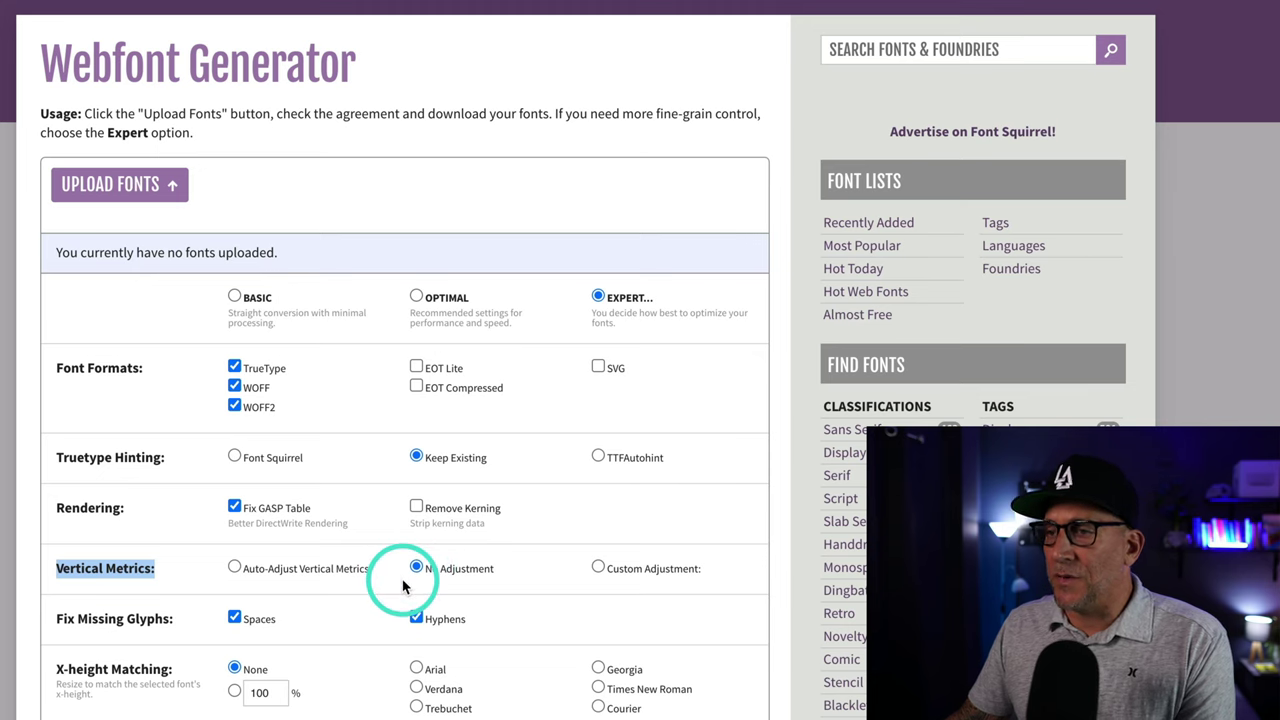
Turn off both Spaces and Hyphens under Fix Missing Glyphs.
{"action": "scroll", "coordinate": [350, 605], "scroll_direction": "down", "scroll_amount": 1}
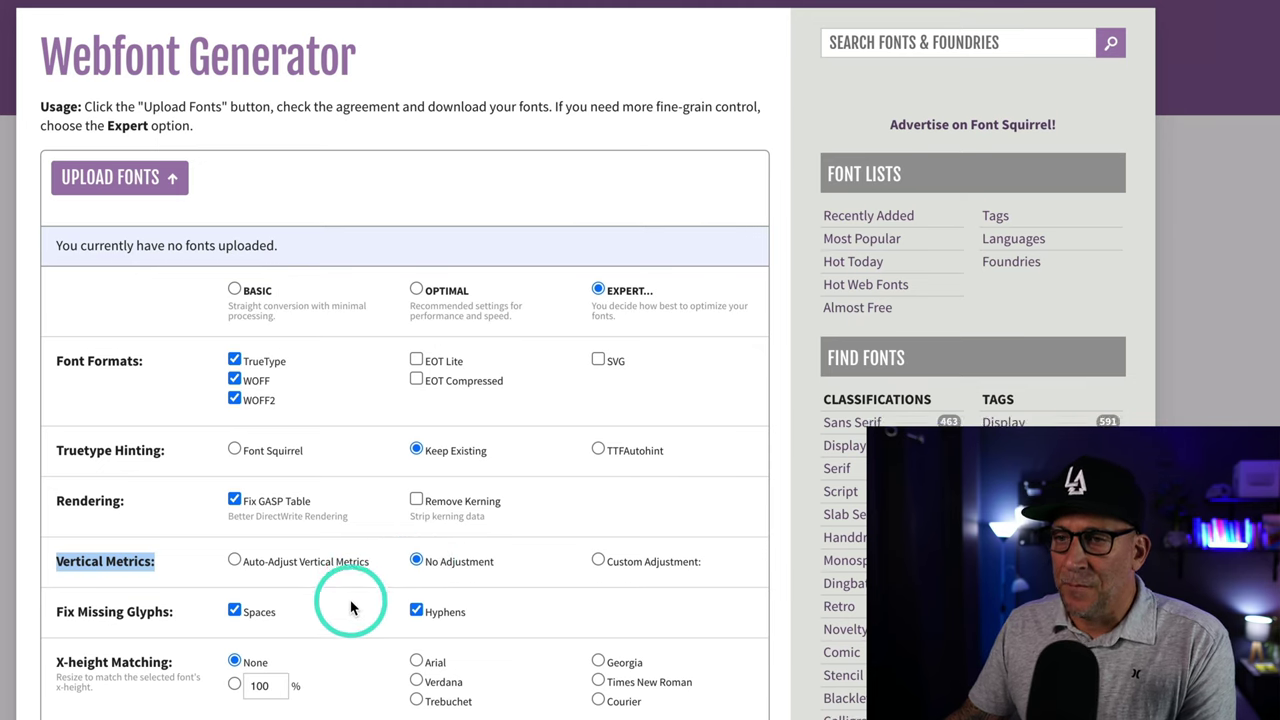
{"action": "left_click", "coordinate": [234, 599]}
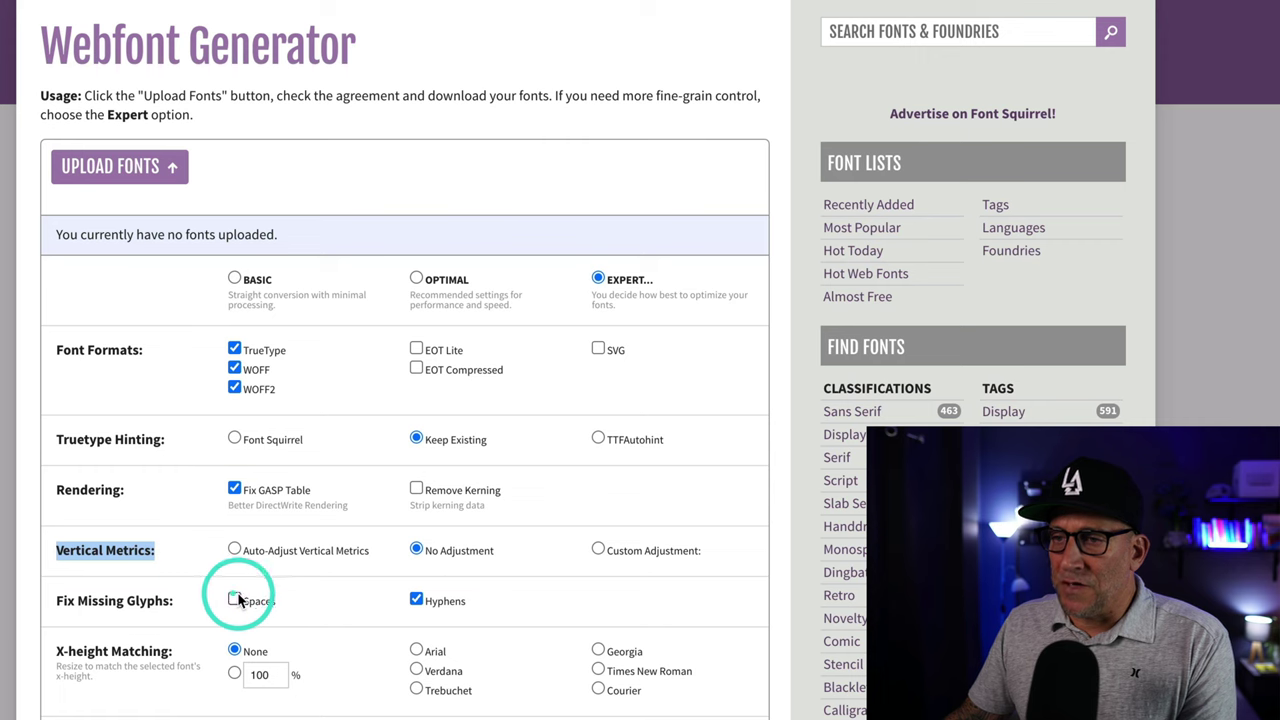
{"action": "left_click", "coordinate": [415, 600]}
{"action": "scroll", "coordinate": [362, 620], "scroll_direction": "down", "scroll_amount": 2}
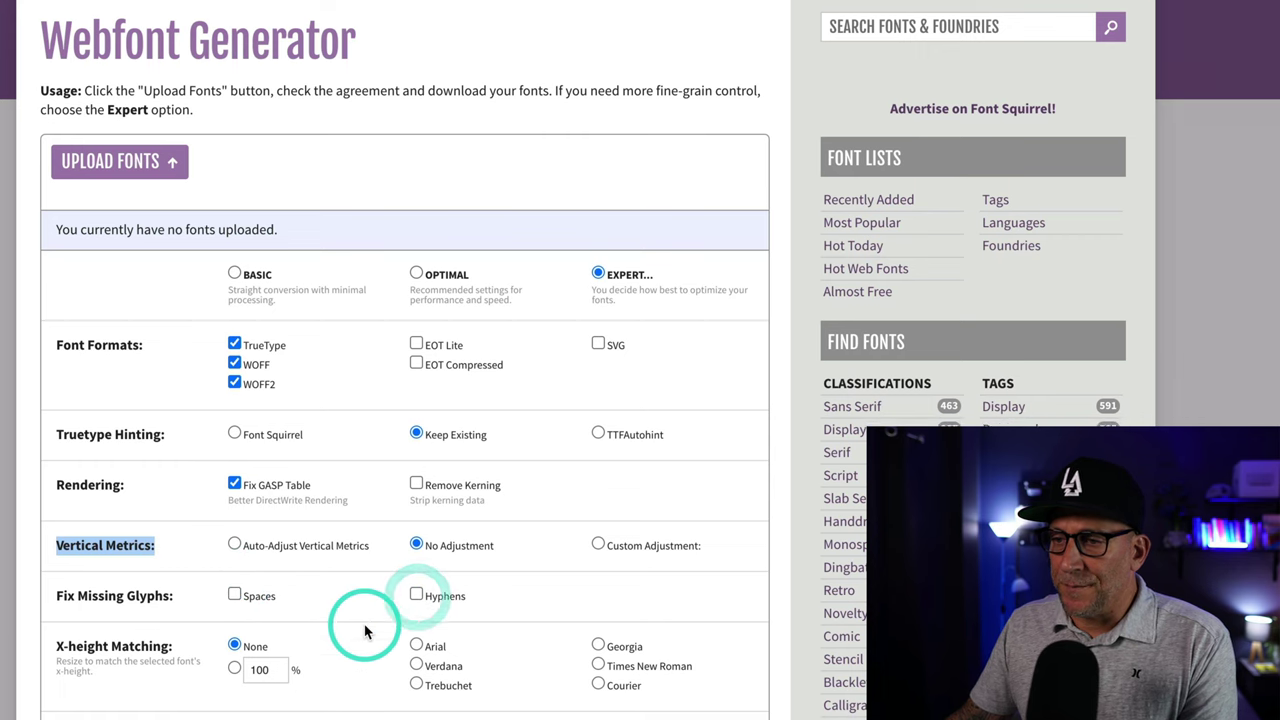
Accept the agreement that the uploaded fonts are legally eligible for web embedding.
{"action": "scroll", "coordinate": [365, 630], "scroll_direction": "down", "scroll_amount": 2}
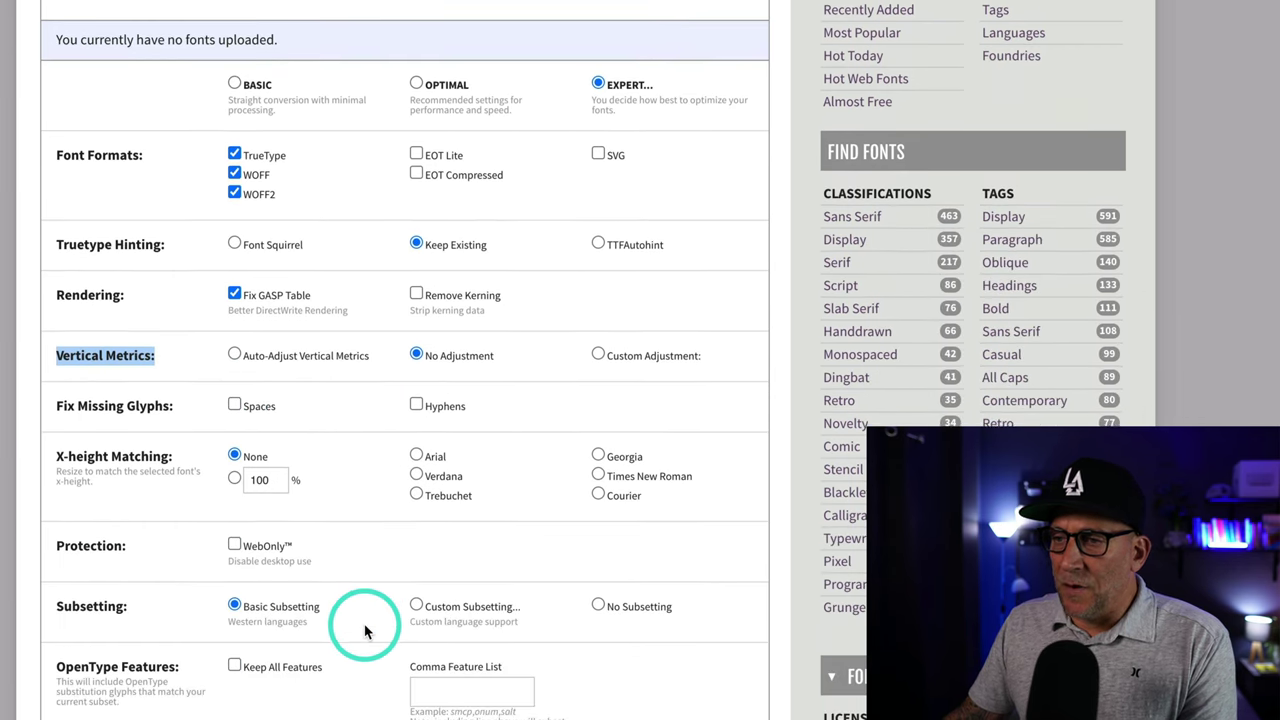
{"action": "scroll", "coordinate": [365, 630], "scroll_direction": "down", "scroll_amount": 9}
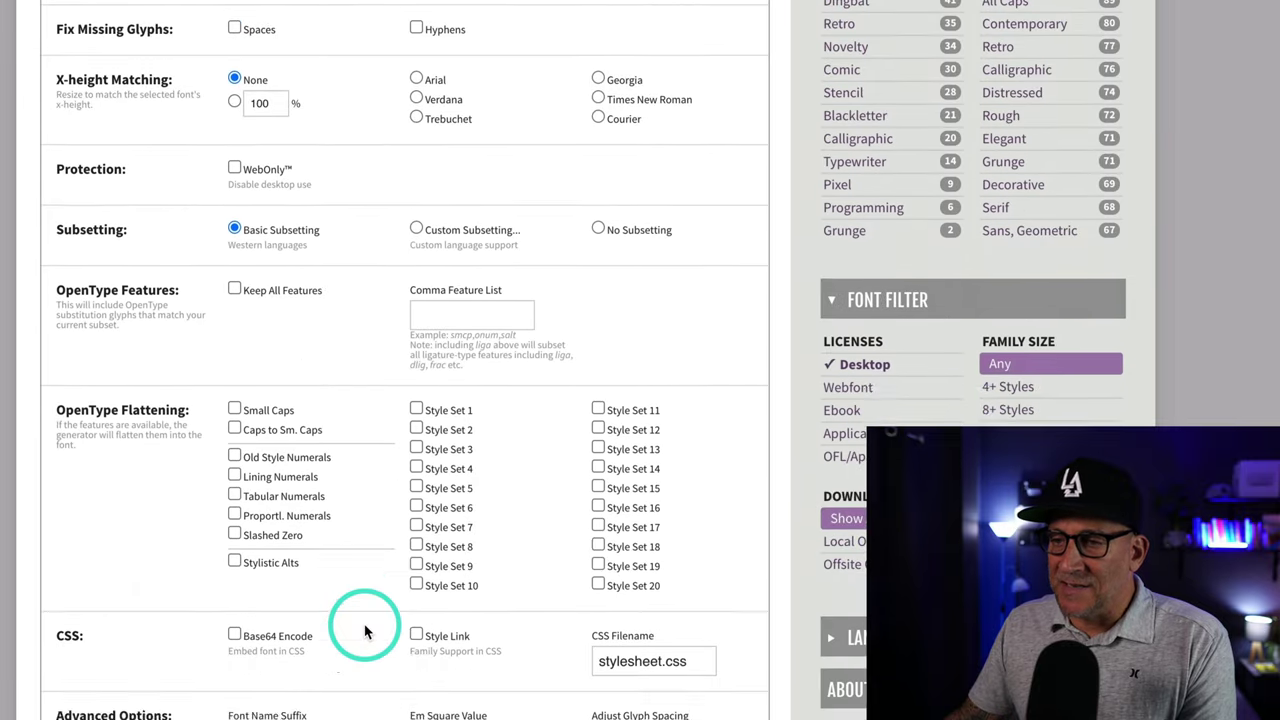
{"action": "scroll", "coordinate": [234, 680], "scroll_direction": "down", "scroll_amount": 1}
{"action": "left_click", "coordinate": [234, 600]}
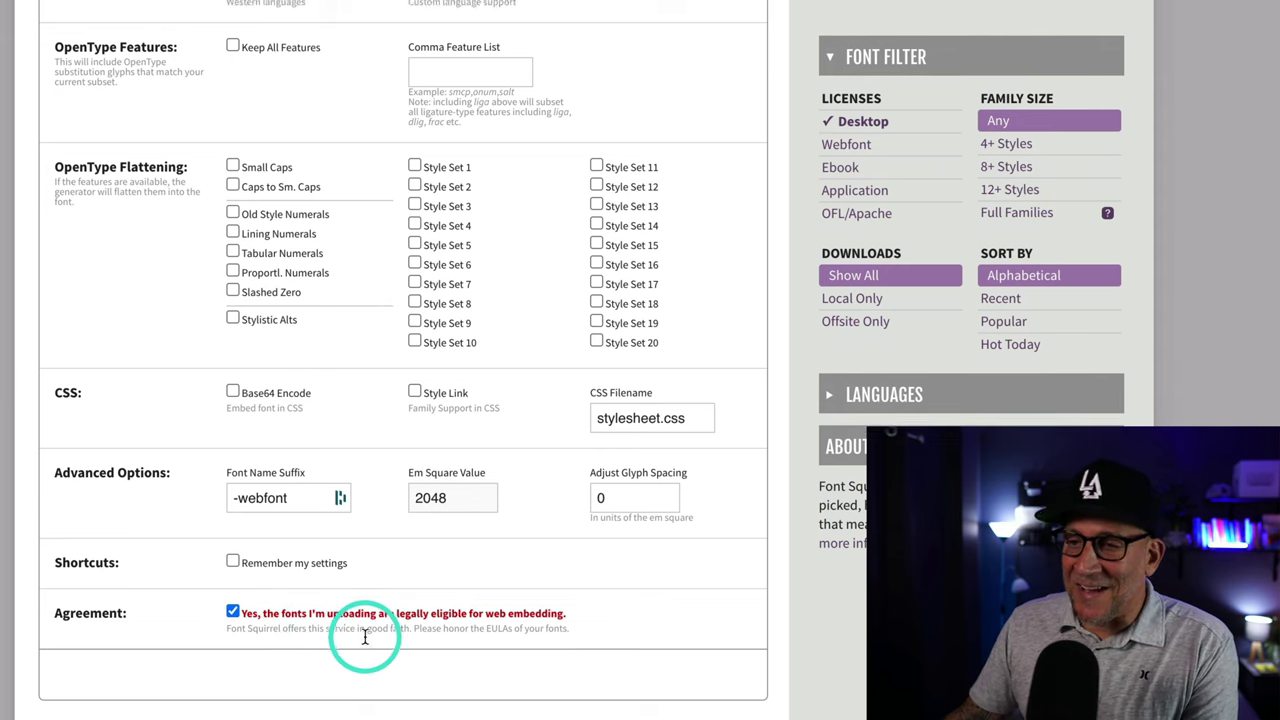
Upload the Bold, ExtraBold, Light, Regular and SemiBold TTF files from the Poppins folder to the generator.
{"action": "scroll", "coordinate": [357, 632], "scroll_direction": "up", "scroll_amount": 7}
{"action": "scroll", "coordinate": [362, 635], "scroll_direction": "up", "scroll_amount": 2}
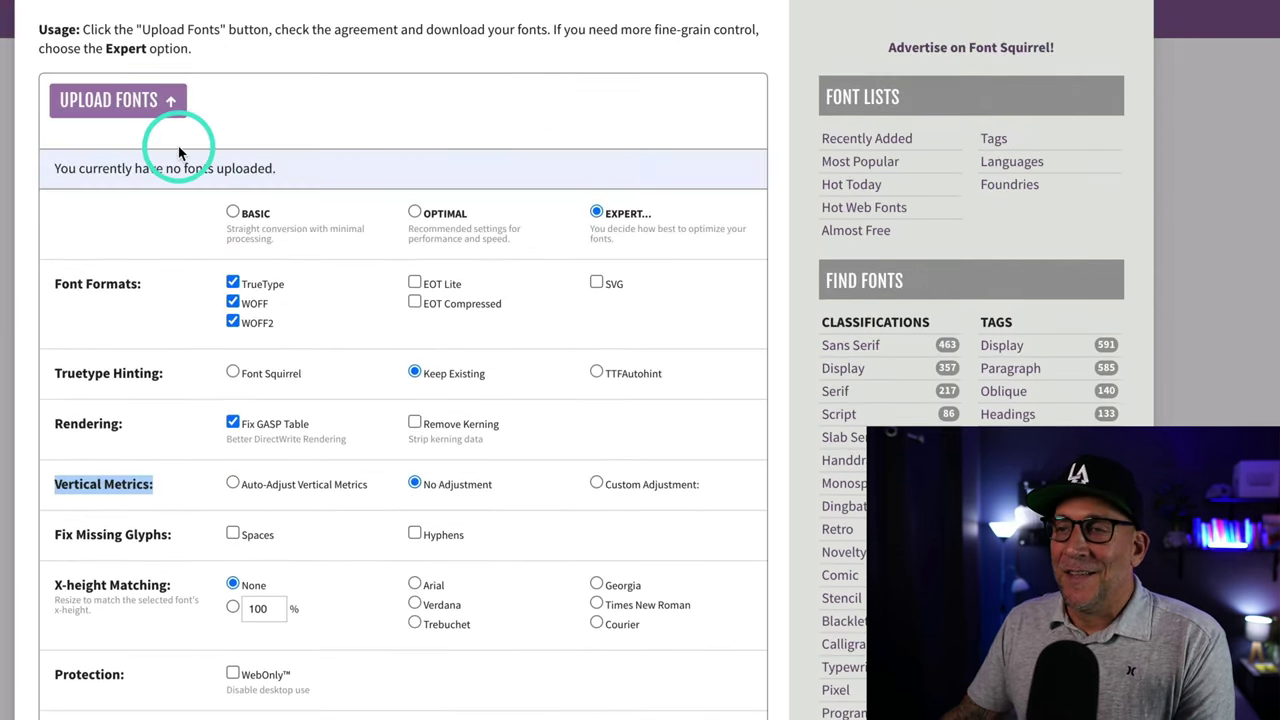
{"action": "left_click", "coordinate": [135, 104]}
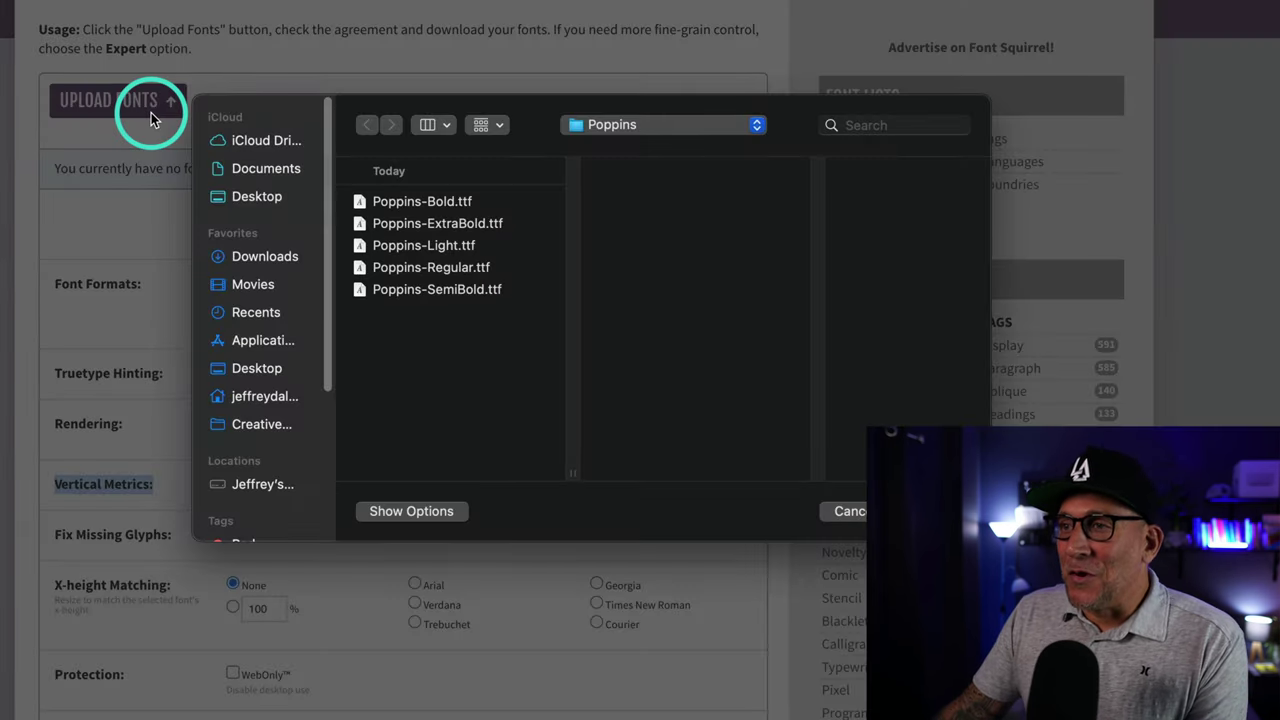
{"action": "left_click", "coordinate": [424, 200]}
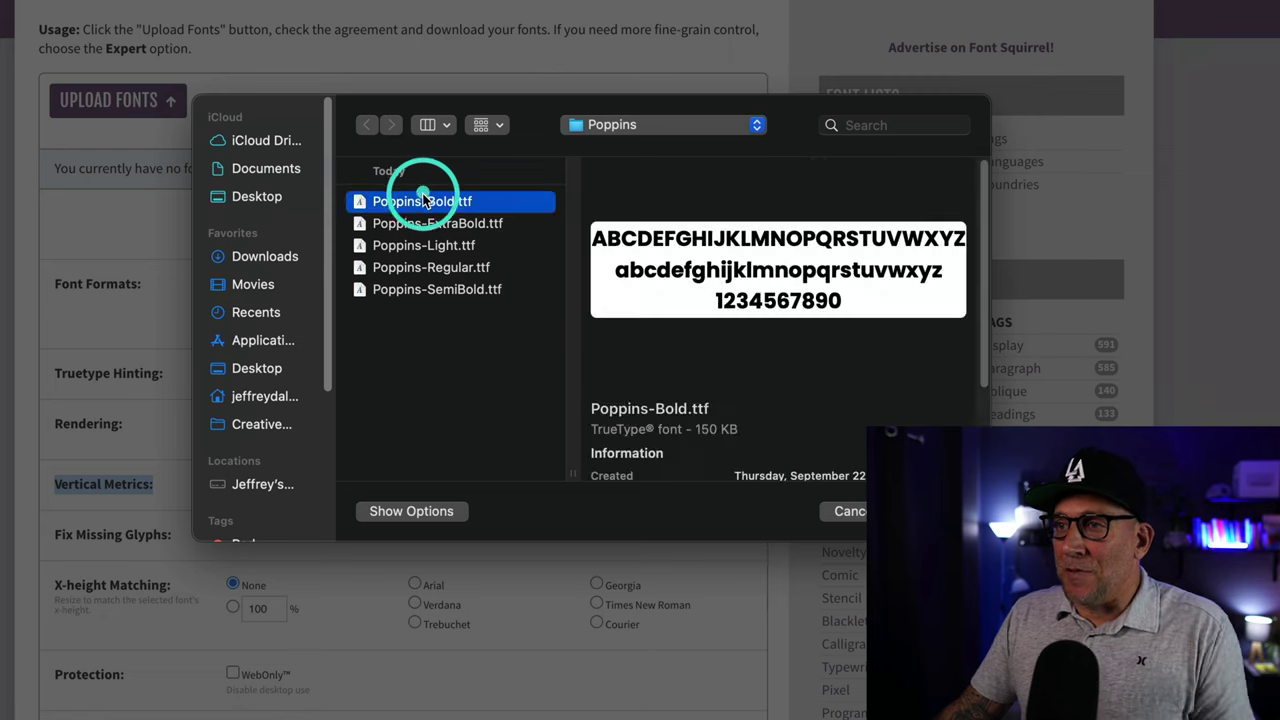
{"action": "left_click", "coordinate": [420, 292], "text": "shift"}
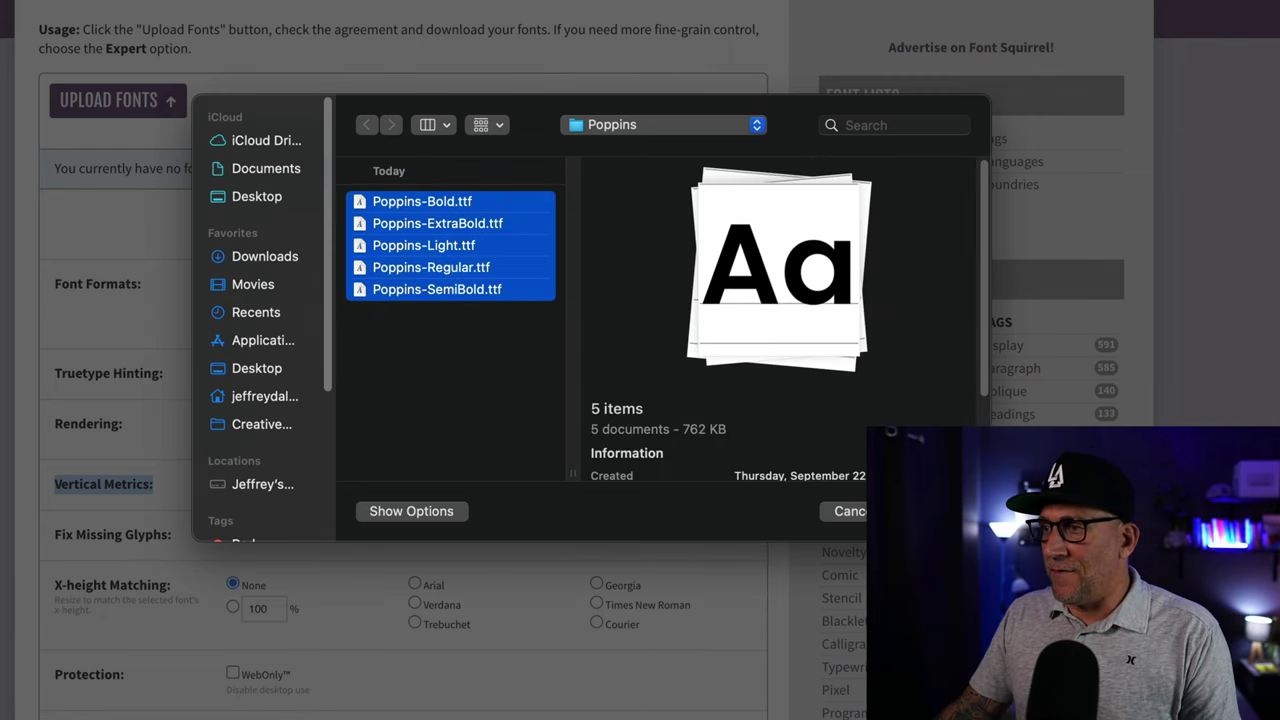
{"action": "left_click", "coordinate": [845, 514]}
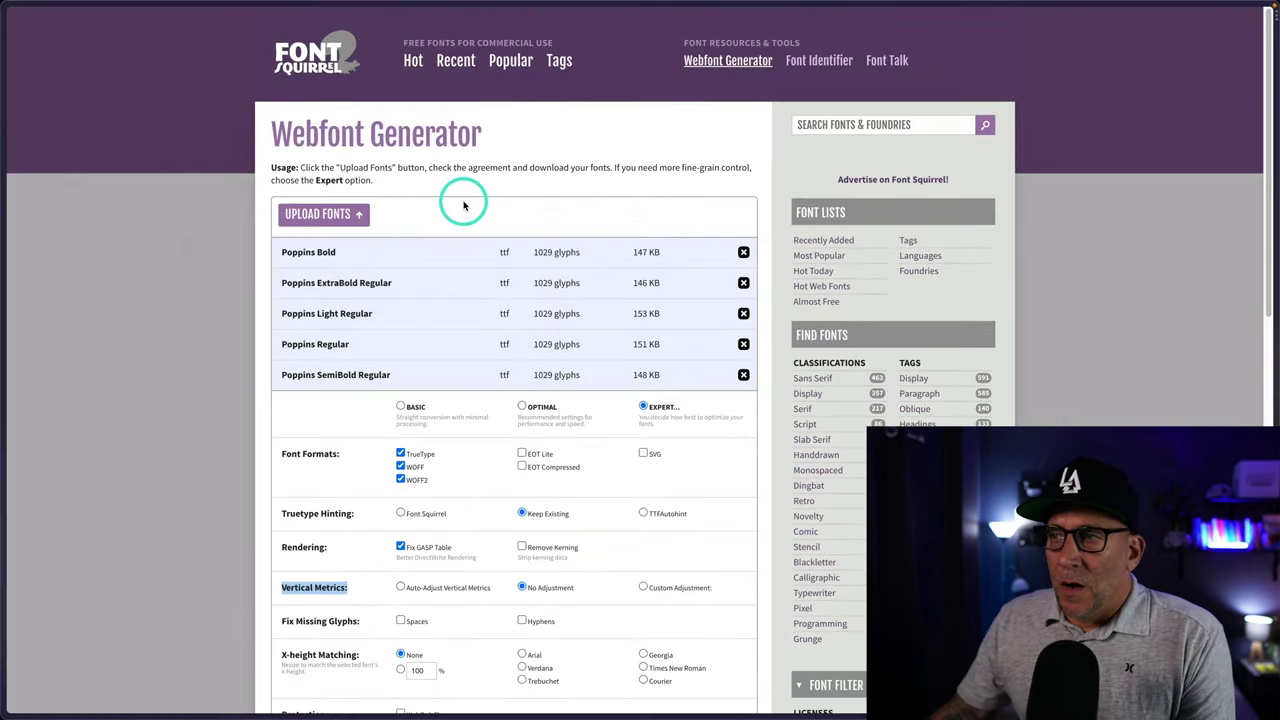
Download the generated webfont kit and unzip it in the Downloads folder.
{"action": "scroll", "coordinate": [463, 206], "scroll_direction": "down", "scroll_amount": 3}
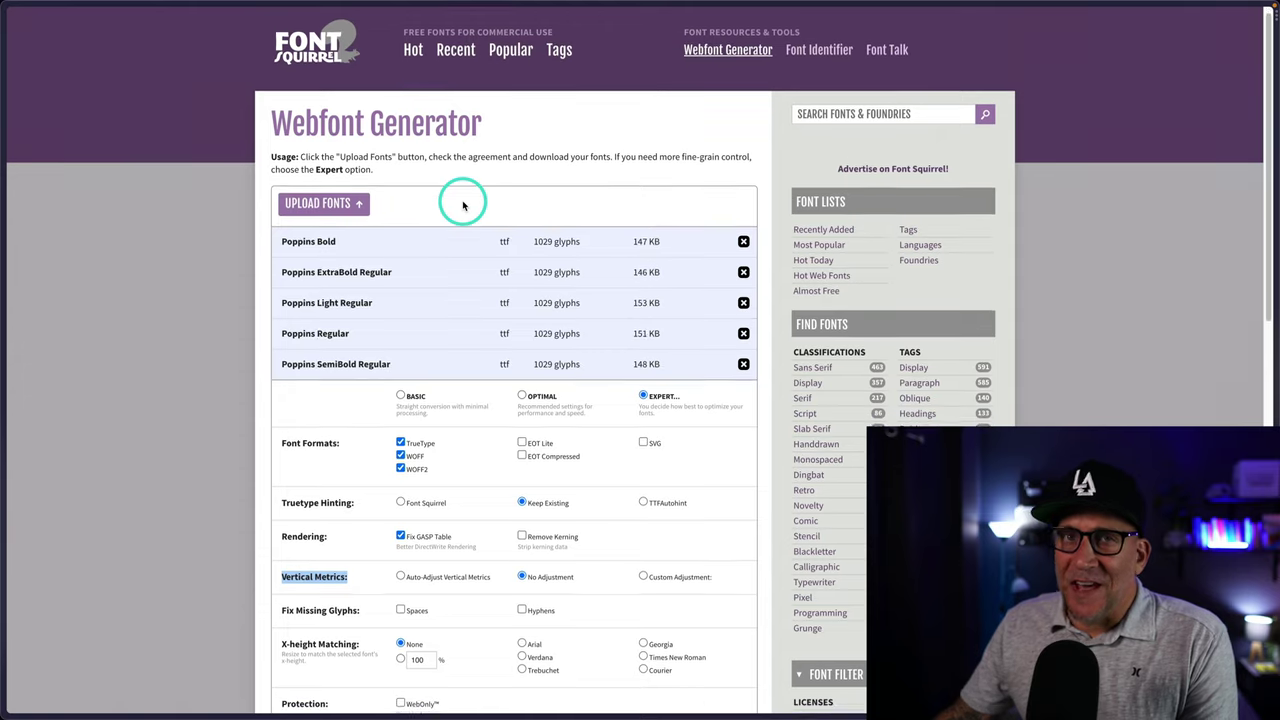
{"action": "scroll", "coordinate": [465, 237], "scroll_direction": "down", "scroll_amount": 10}
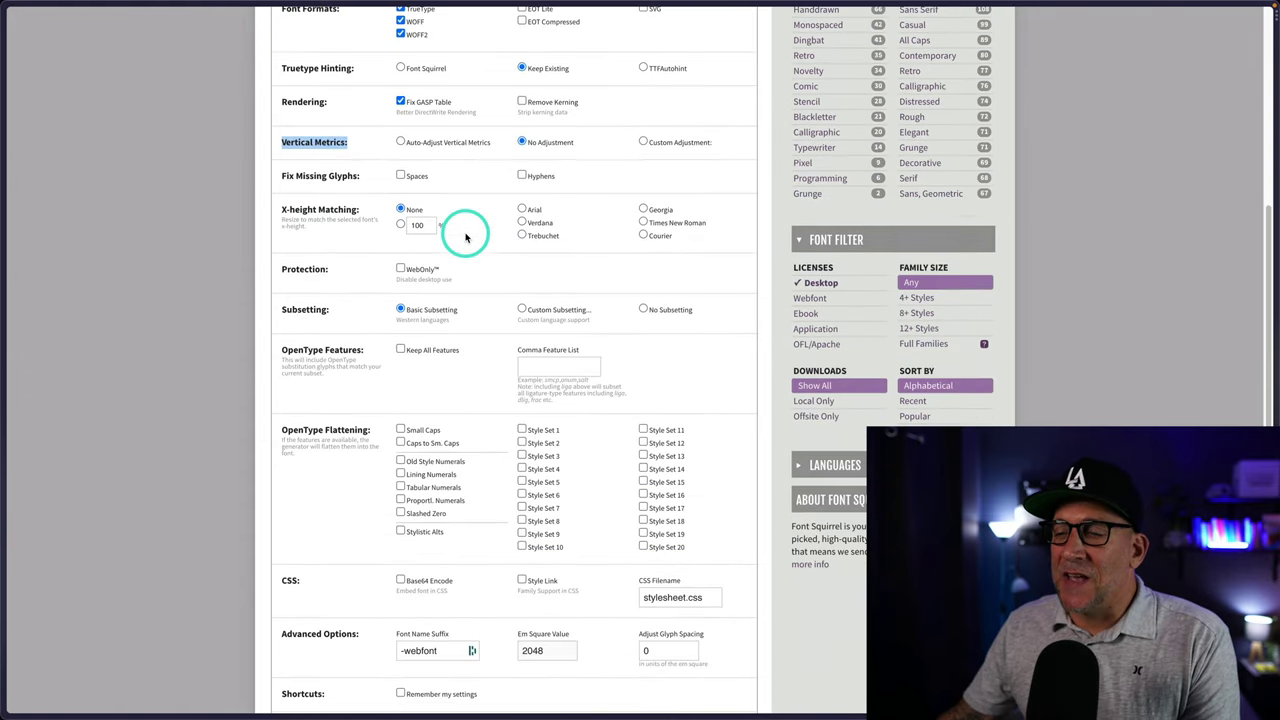
{"action": "left_click", "coordinate": [677, 350]}
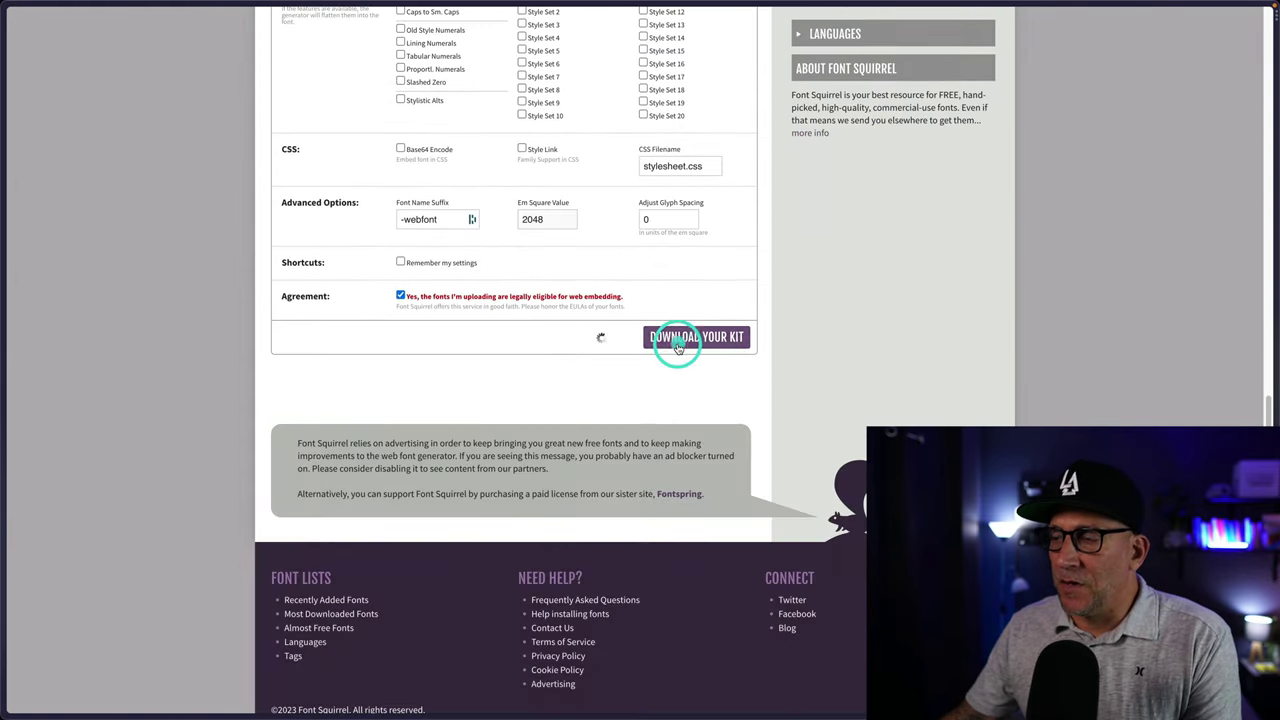
{"action": "left_click", "coordinate": [286, 189]}
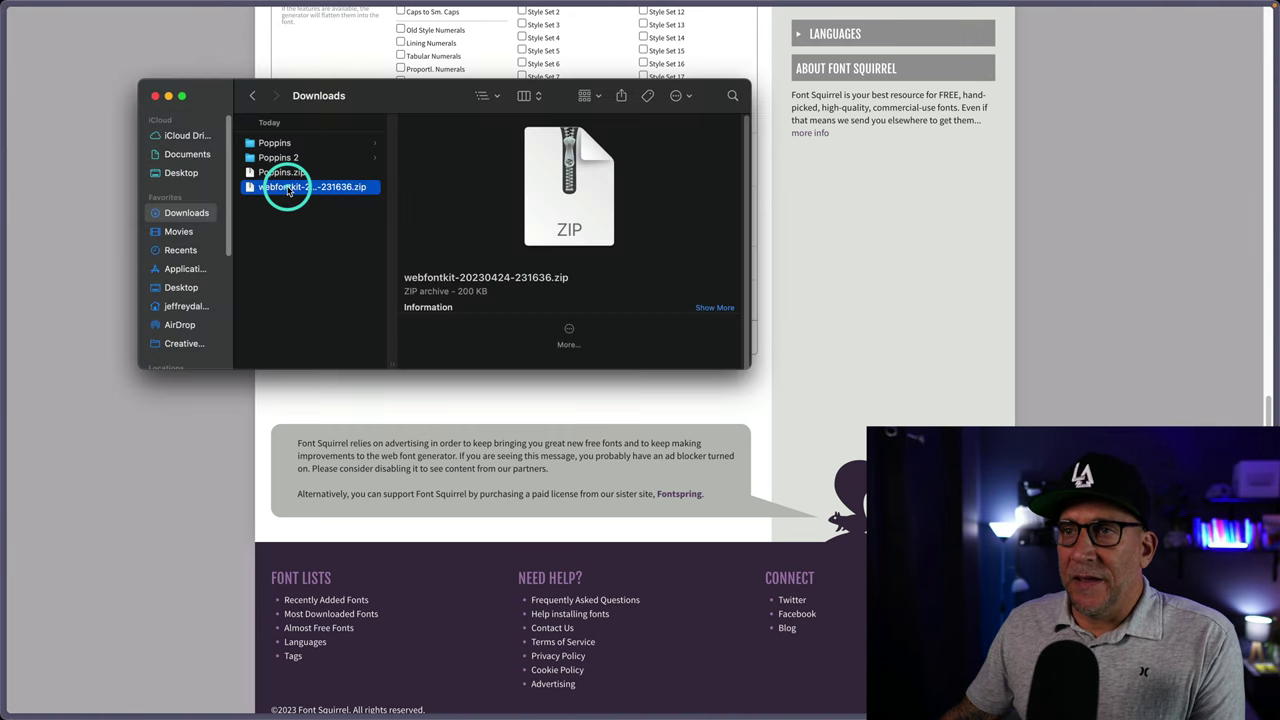
{"action": "double_click", "coordinate": [286, 189]}
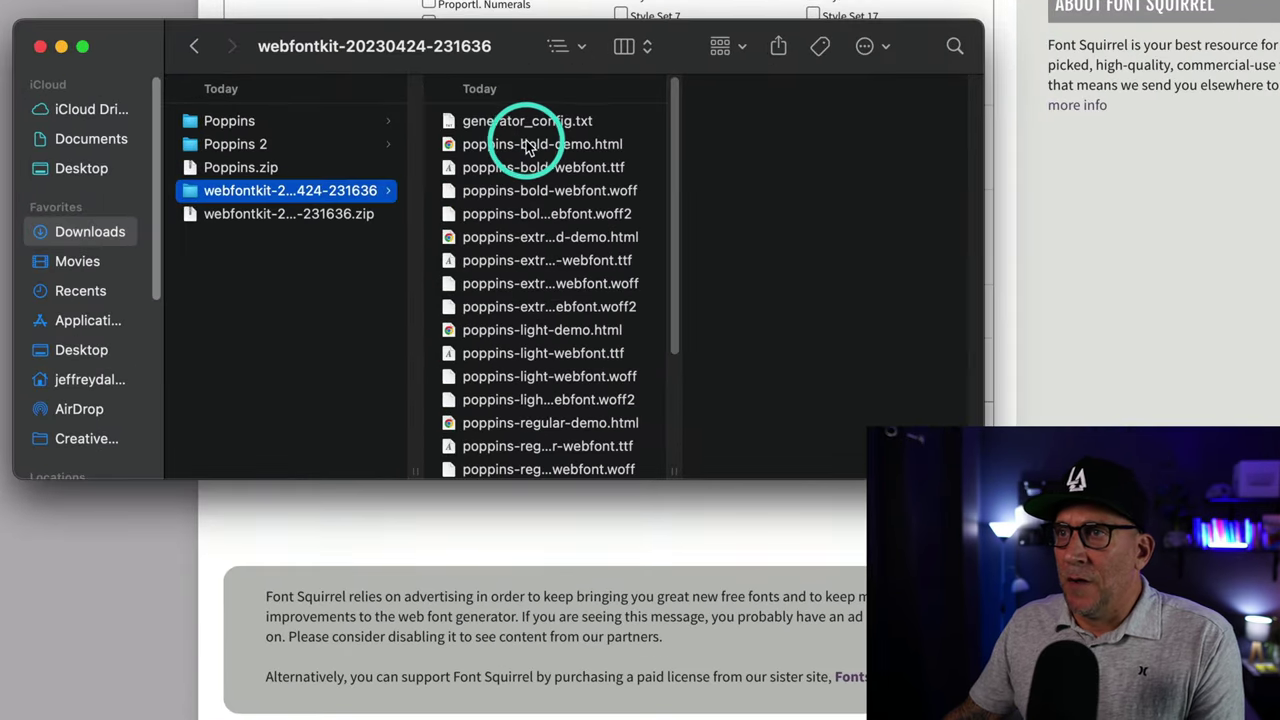
Compare the file sizes of the poppins-bold webfont in TTF, WOFF and WOFF2 formats inside the webfont kit folder.
{"action": "left_click", "coordinate": [573, 170]}
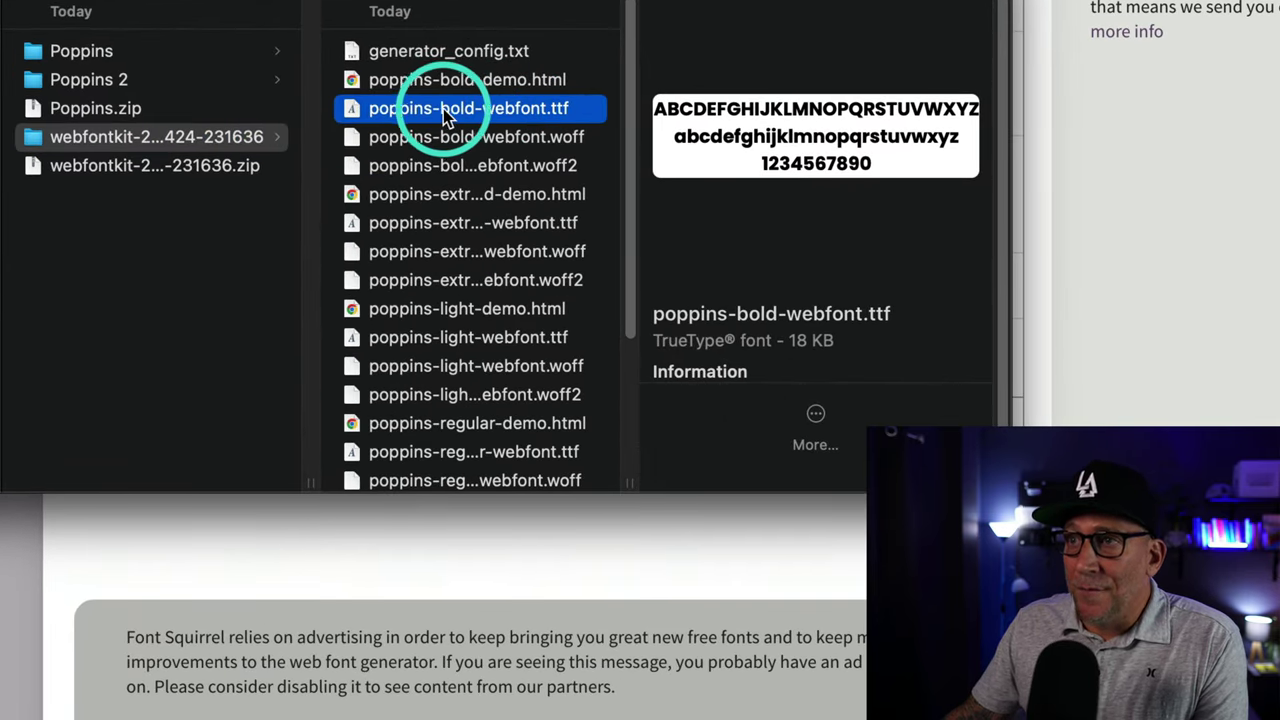
{"action": "left_click_drag", "start_coordinate": [787, 341], "coordinate": [801, 340]}
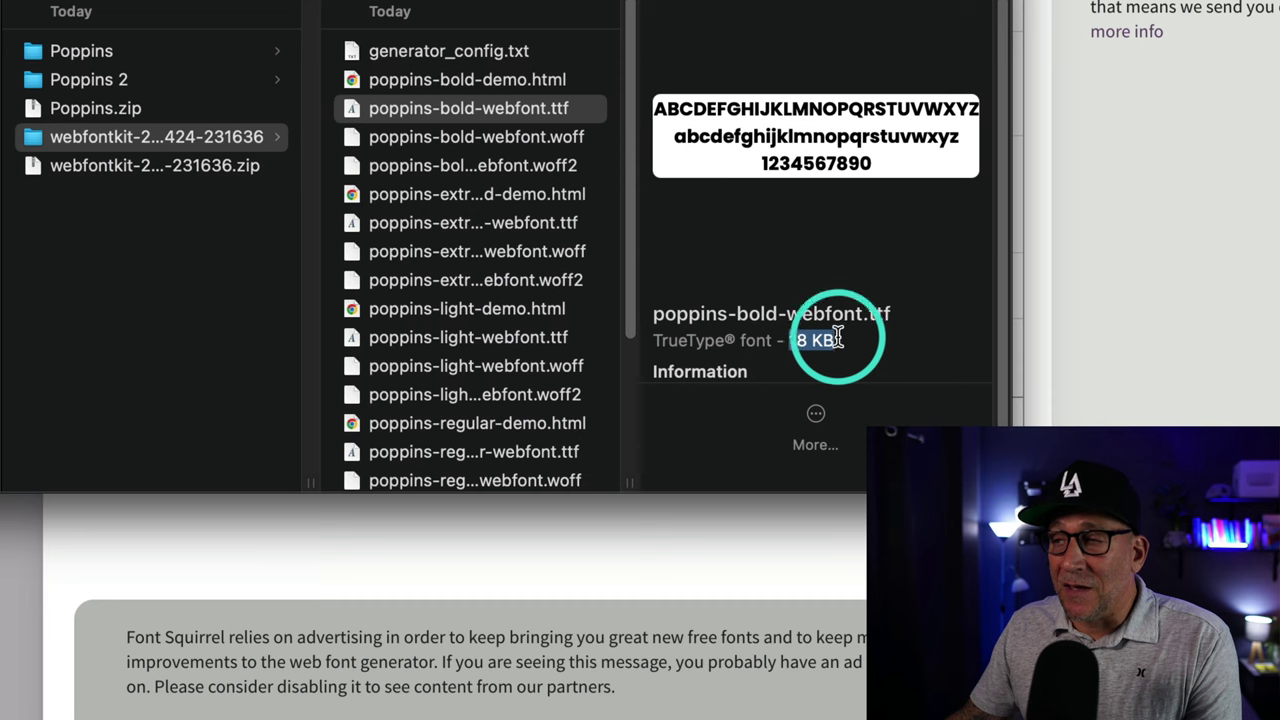
{"action": "left_click", "coordinate": [538, 136]}
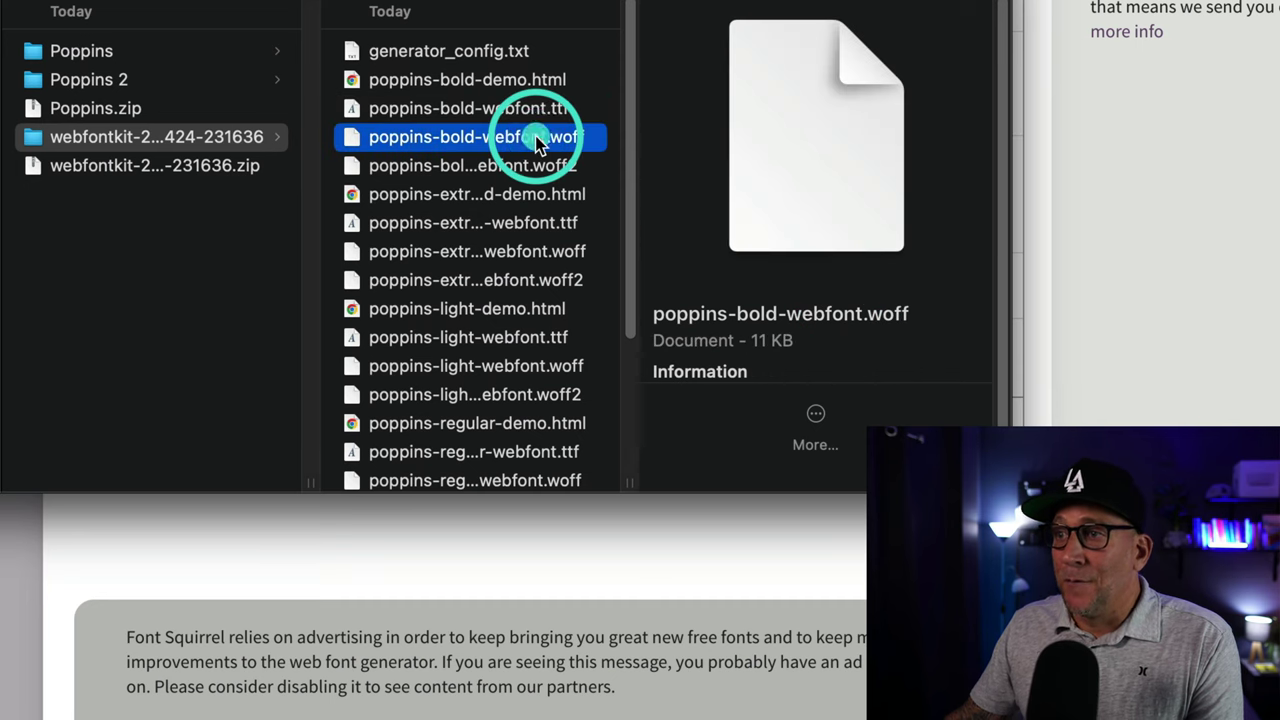
{"action": "left_click_drag", "start_coordinate": [753, 338], "coordinate": [773, 340]}
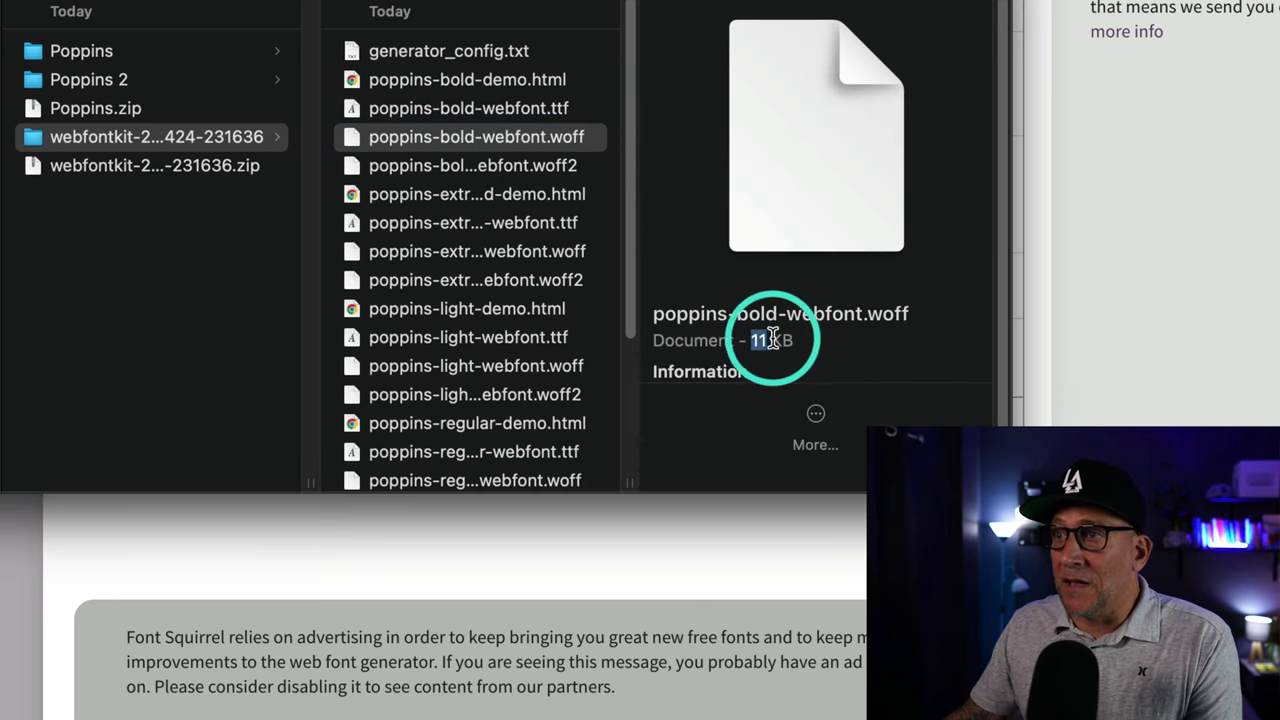
{"action": "left_click", "coordinate": [557, 165]}
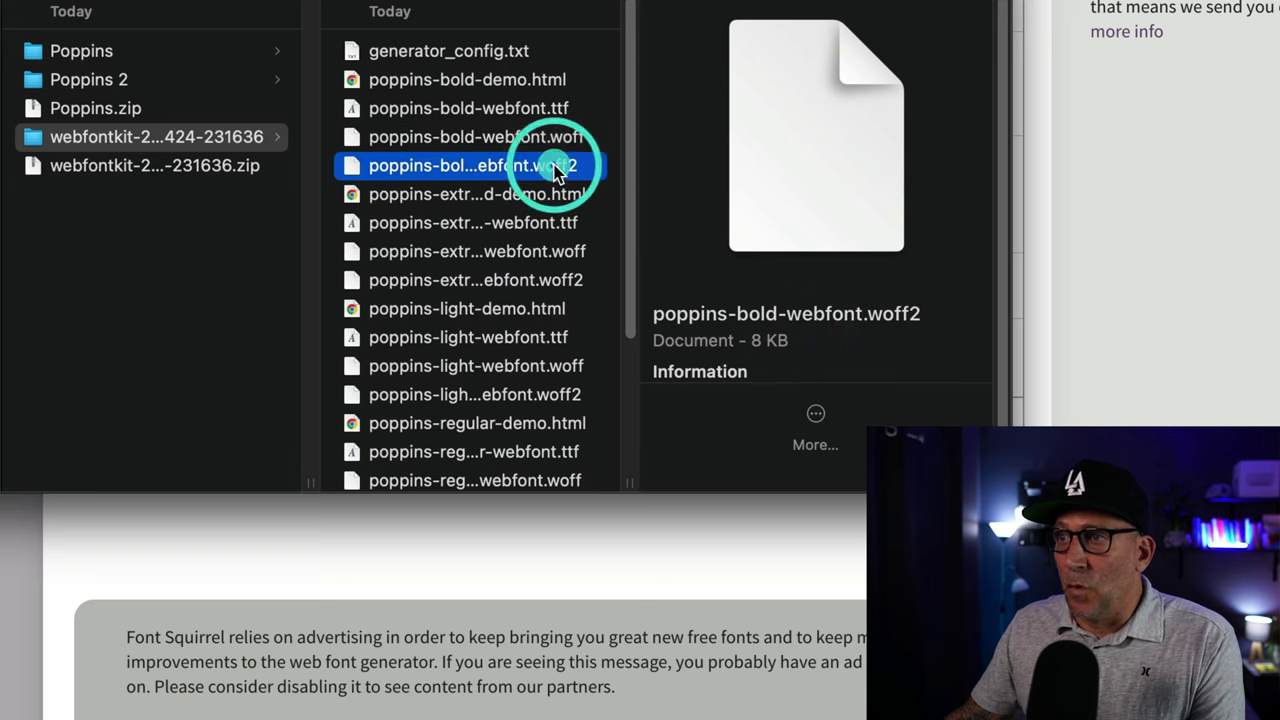
{"action": "left_click_drag", "start_coordinate": [753, 340], "coordinate": [801, 338]}
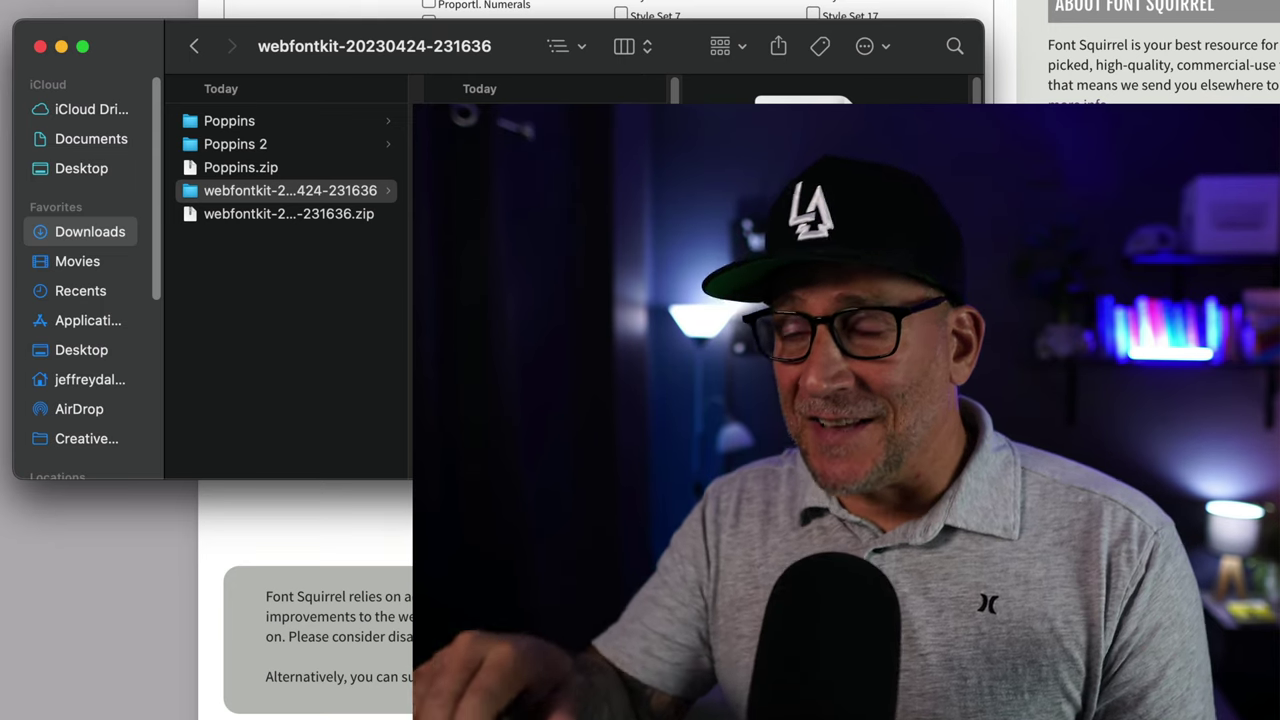
Preview the contents of generator_config.txt in the webfont kit folder.
{"action": "left_click", "coordinate": [622, 218]}
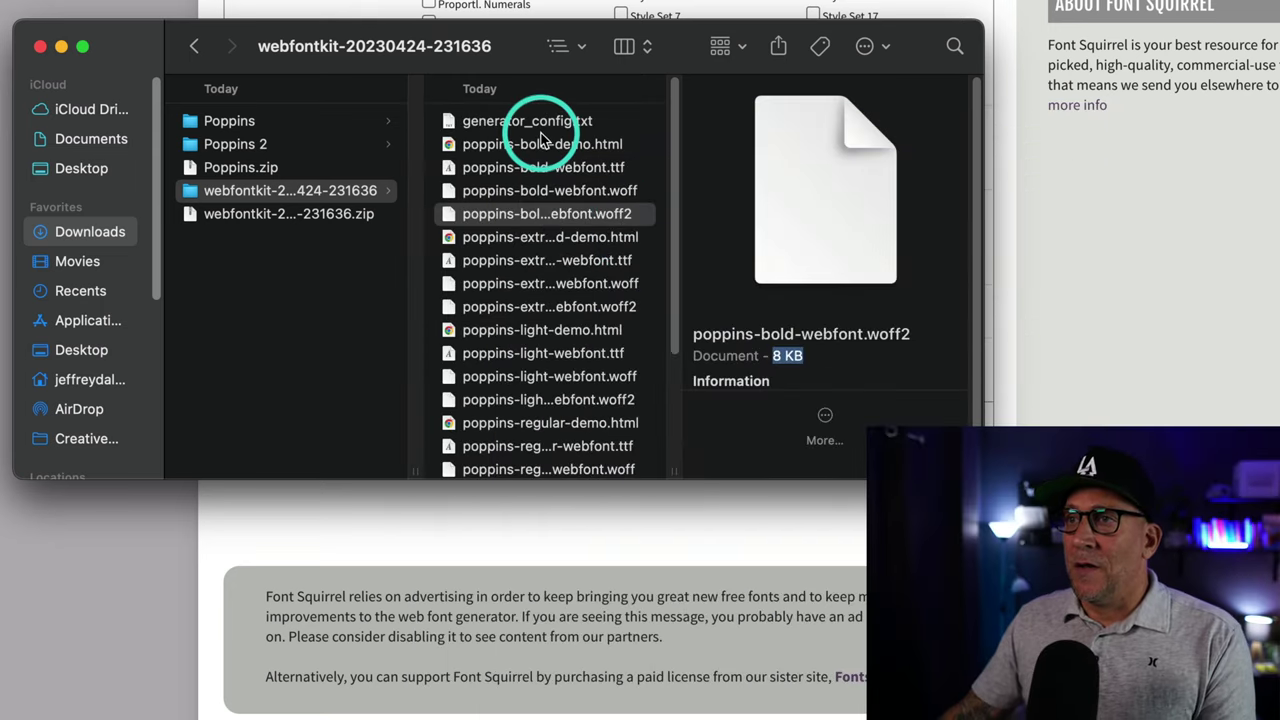
{"action": "left_click", "coordinate": [535, 121]}
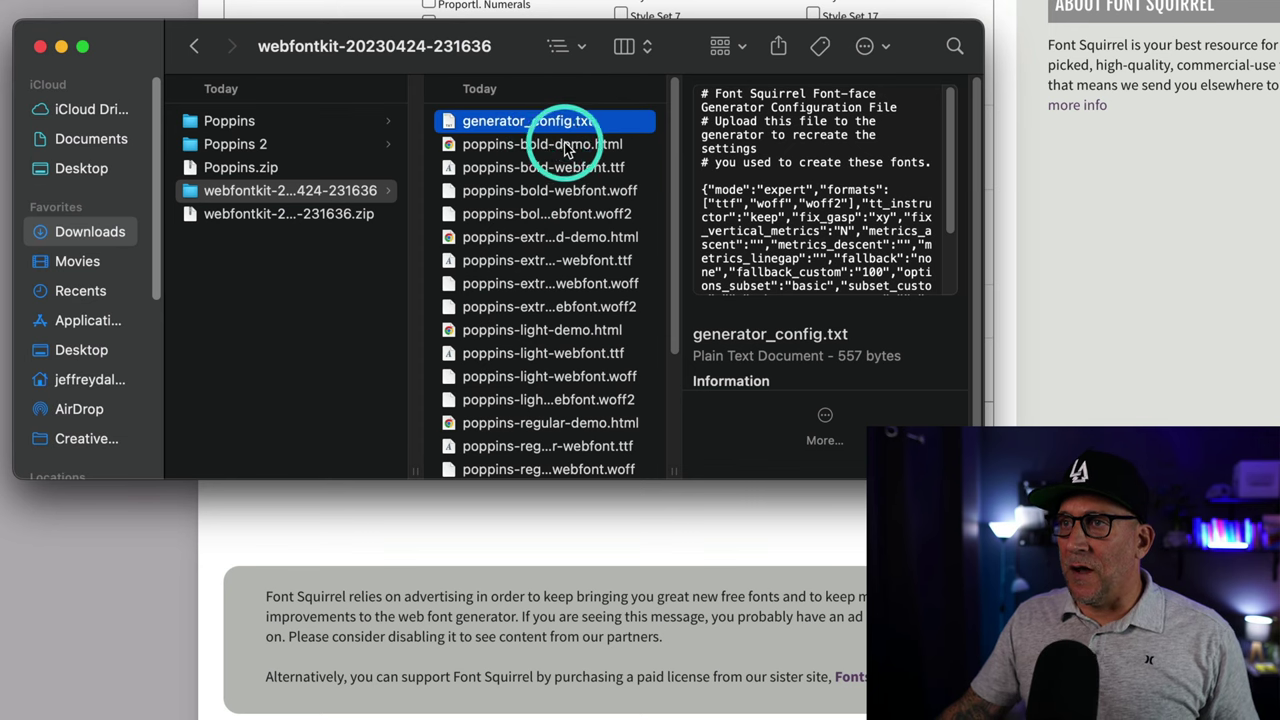
{"action": "left_click", "coordinate": [570, 146]}
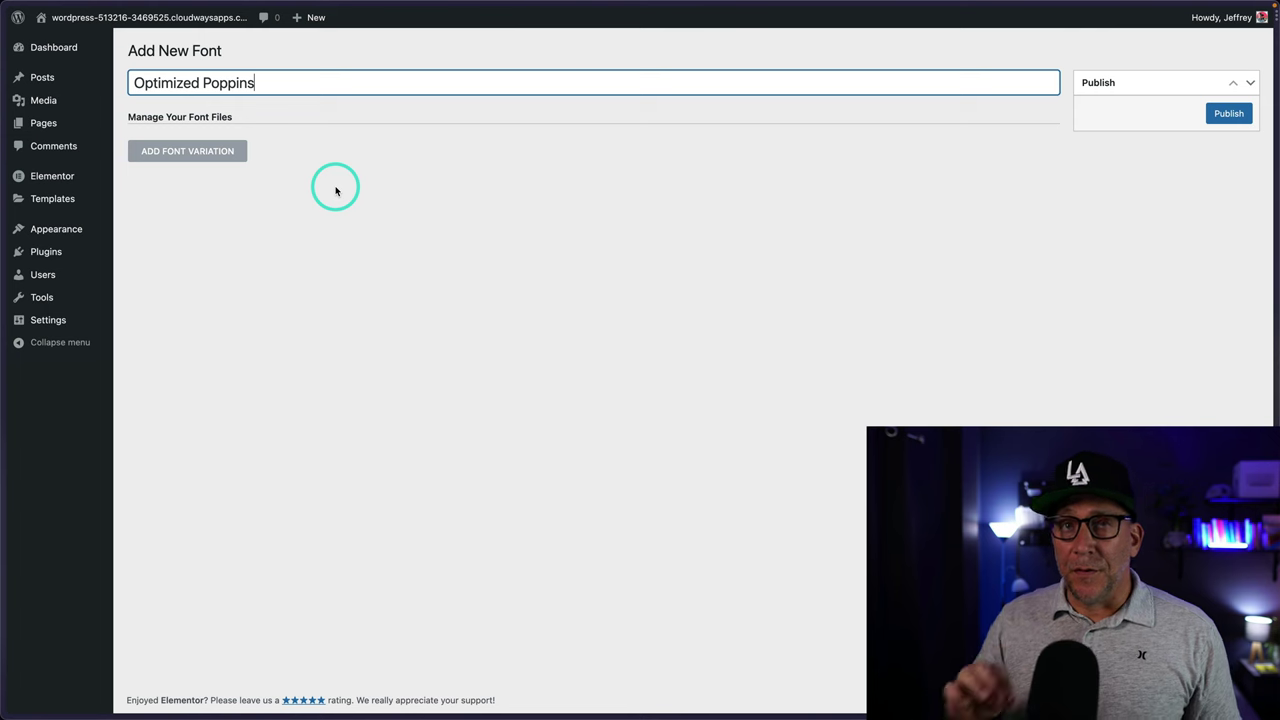
Add a font variation with weight 300 to the Optimized Poppins custom font and start uploading its WOFF file.
{"action": "left_click", "coordinate": [166, 158]}
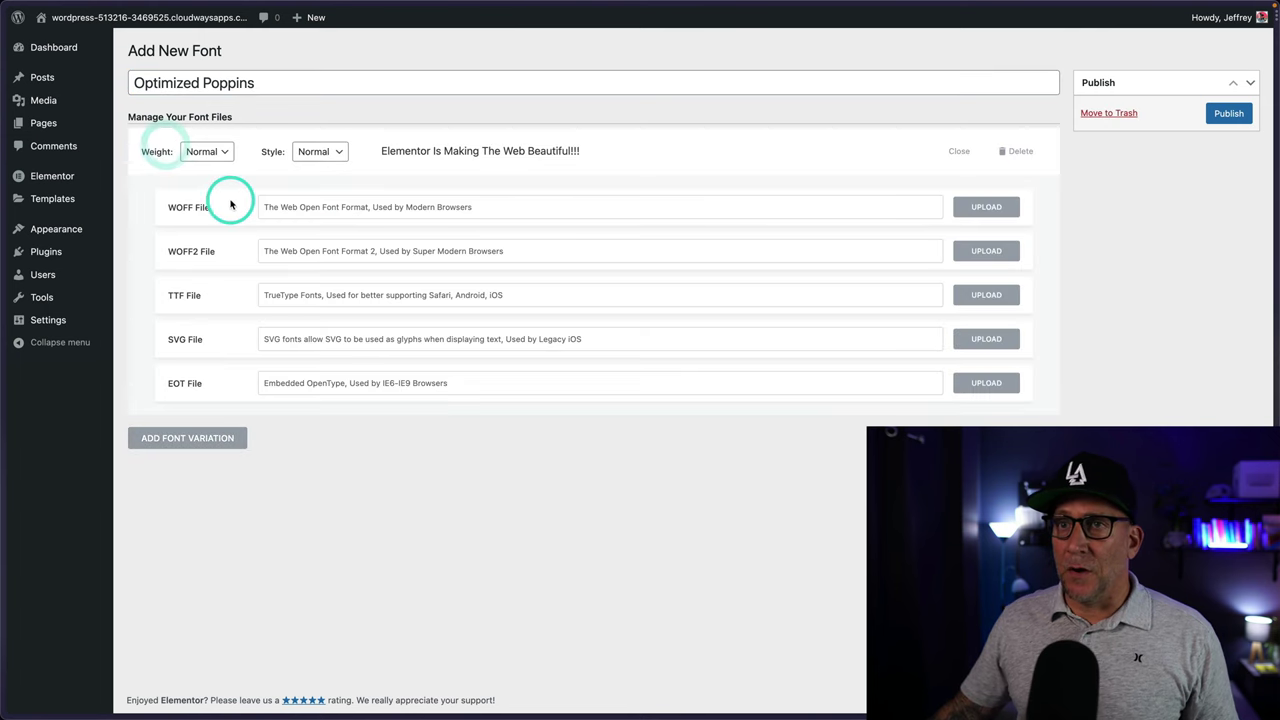
{"action": "left_click", "coordinate": [203, 155]}
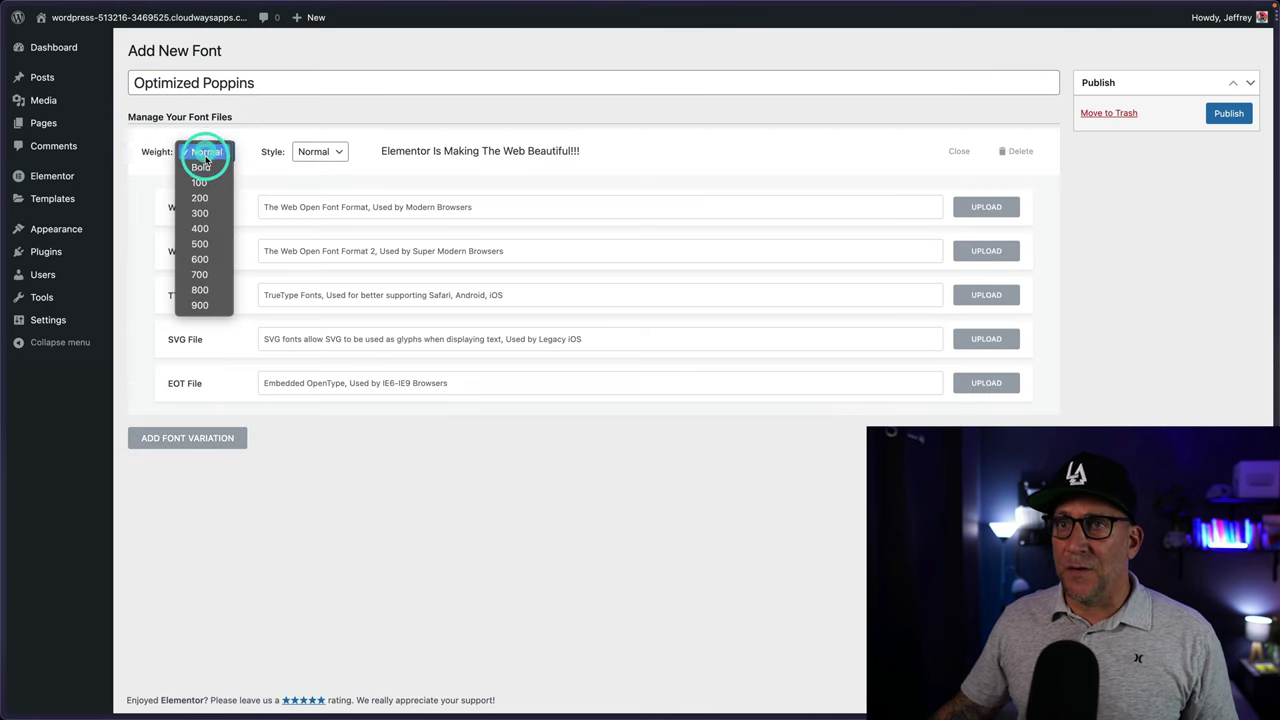
{"action": "left_click", "coordinate": [200, 213]}
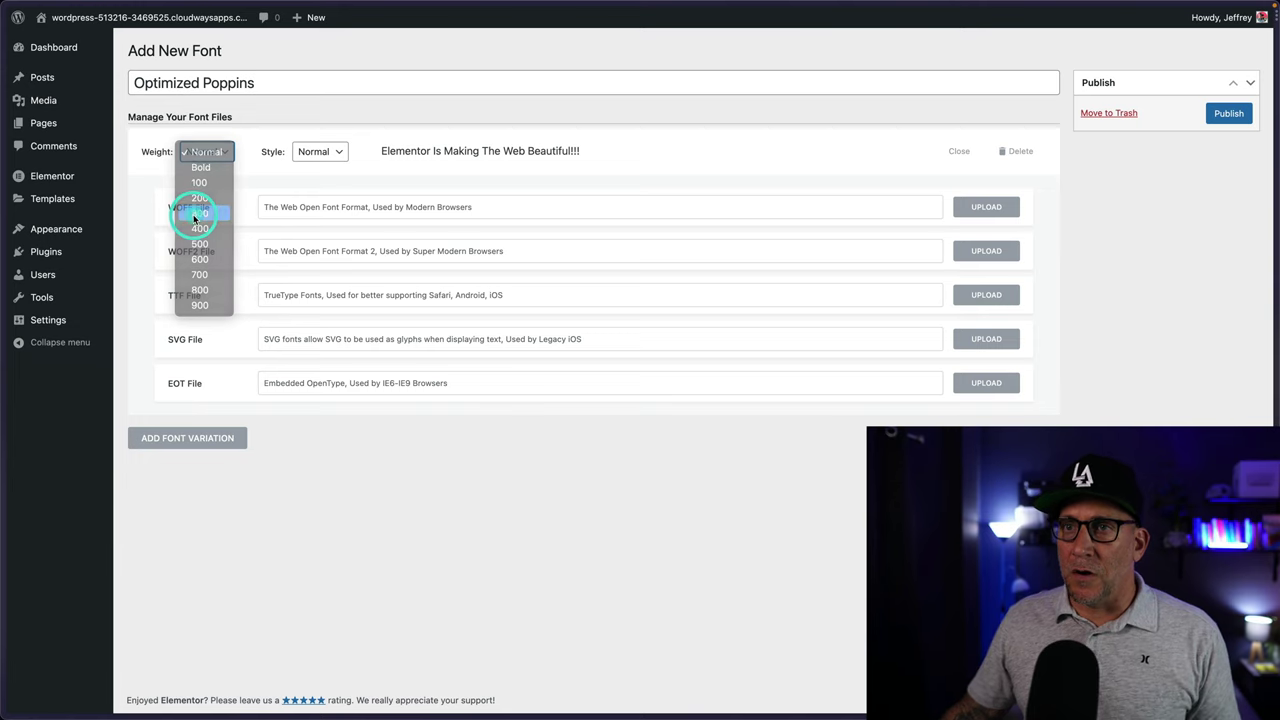
{"action": "left_click", "coordinate": [253, 208]}
{"action": "left_click", "coordinate": [995, 207]}
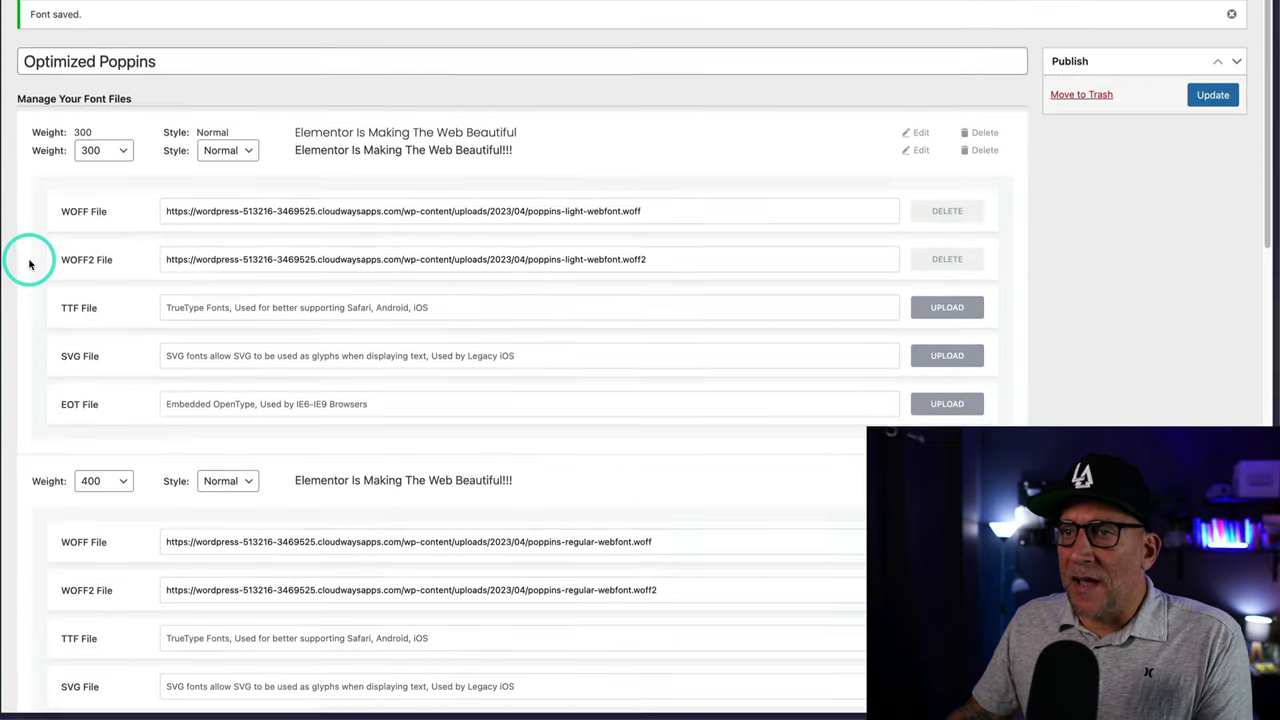
Review the WOFF and WOFF2 files assigned to each weight of the custom font, and check the font's title.
{"action": "scroll", "coordinate": [102, 291], "scroll_direction": "down", "scroll_amount": 5}
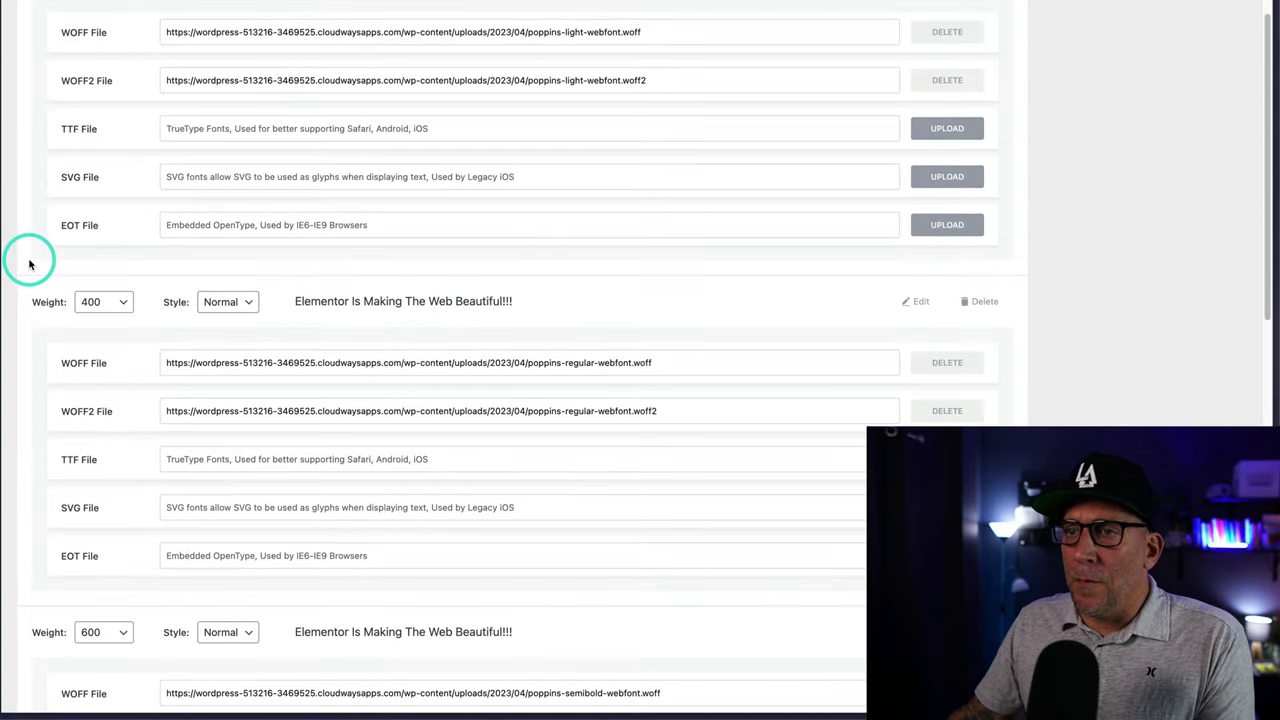
{"action": "scroll", "coordinate": [28, 264], "scroll_direction": "down", "scroll_amount": 3}
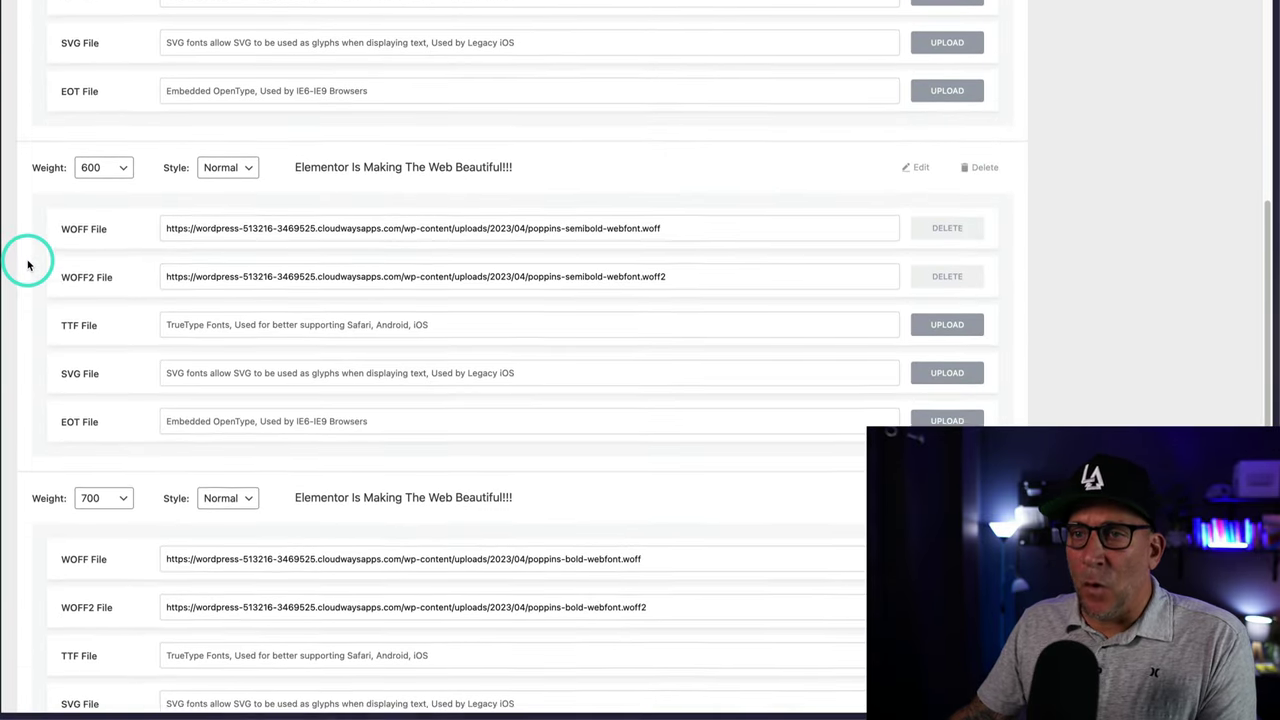
{"action": "scroll", "coordinate": [28, 264], "scroll_direction": "down", "scroll_amount": 5}
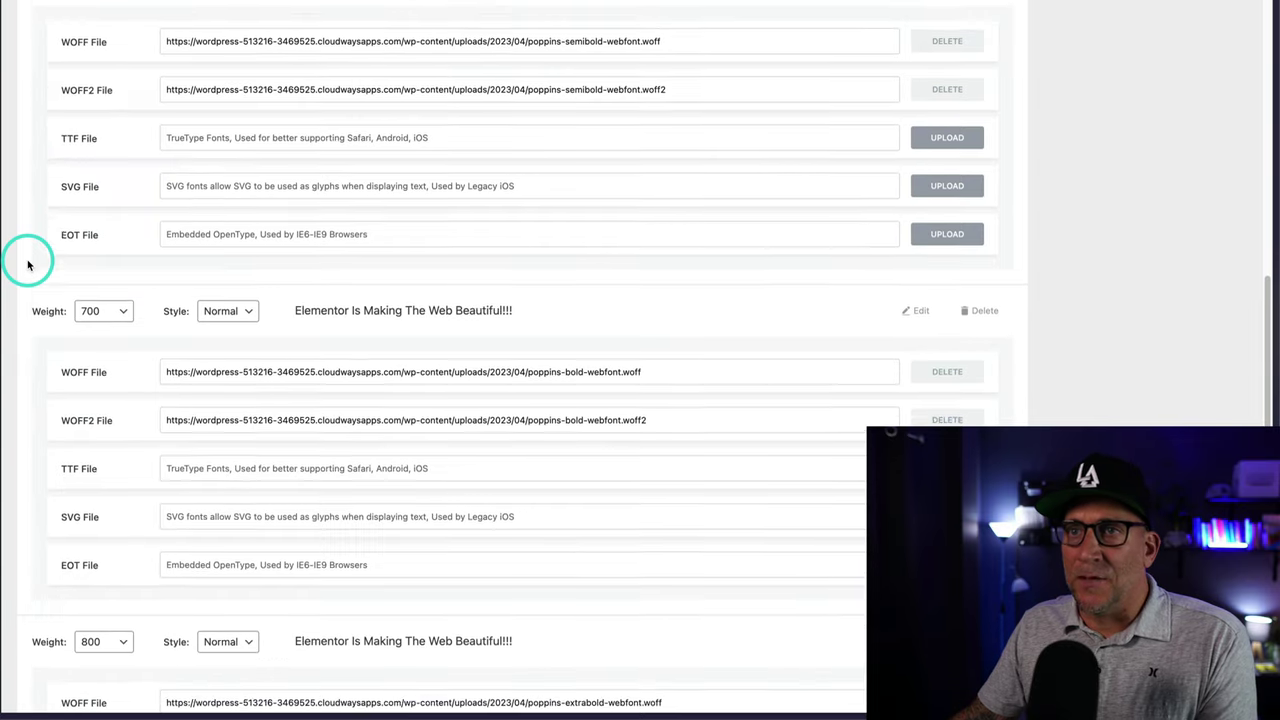
{"action": "scroll", "coordinate": [26, 264], "scroll_direction": "down", "scroll_amount": 2}
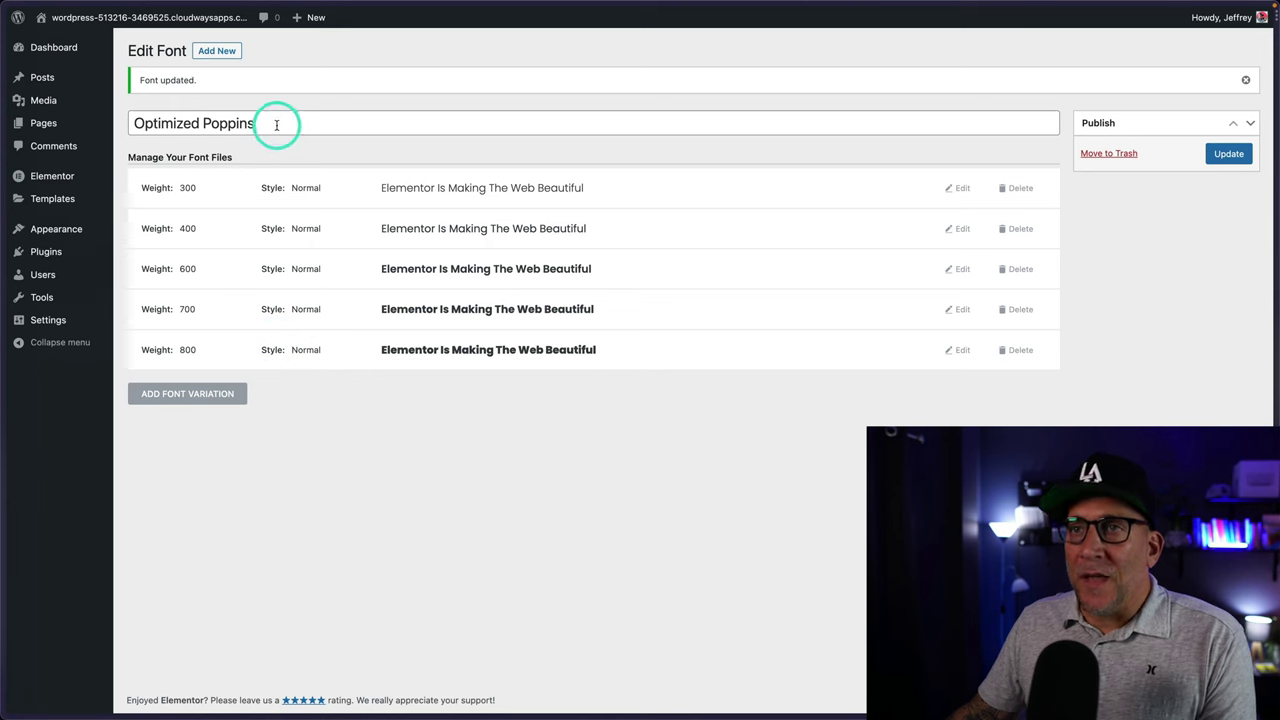
{"action": "left_click_drag", "start_coordinate": [276, 124], "coordinate": [160, 118]}
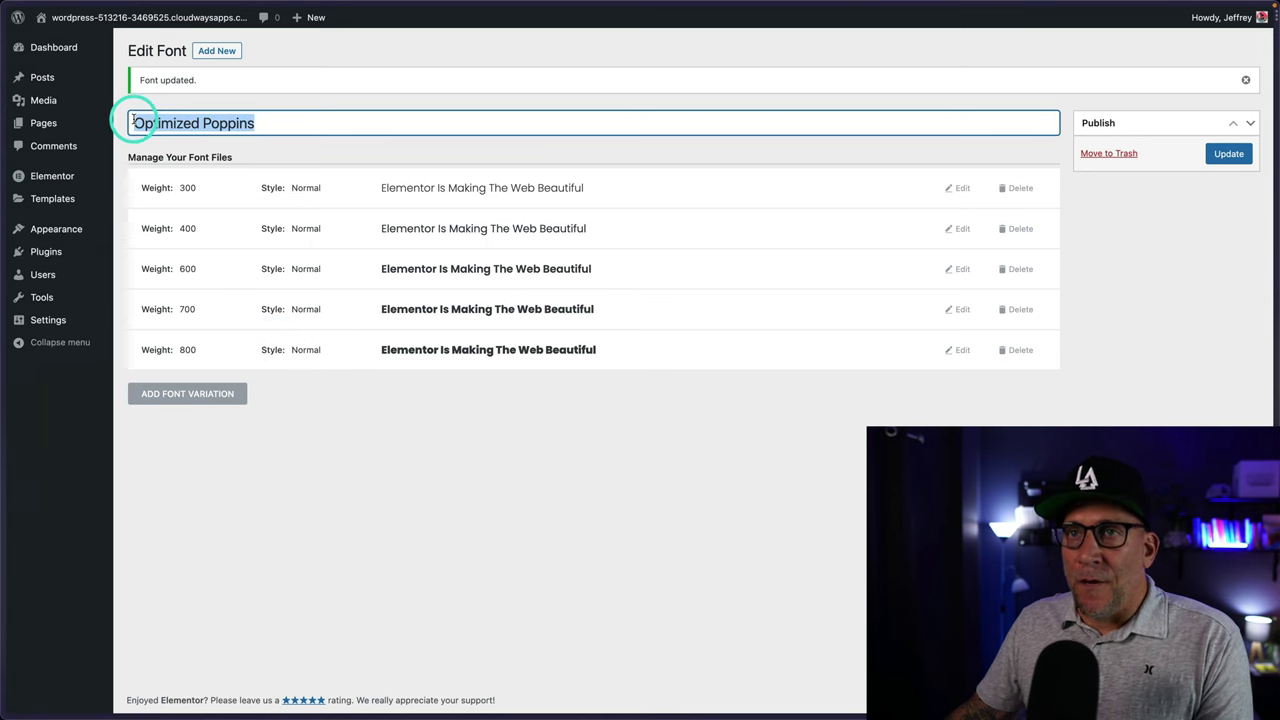
{"action": "left_click", "coordinate": [128, 143]}
Switch to the Brand Page in the Elementor editor and open the Global Fonts in its Site Settings.
{"action": "mouse_move", "coordinate": [10, 90]}
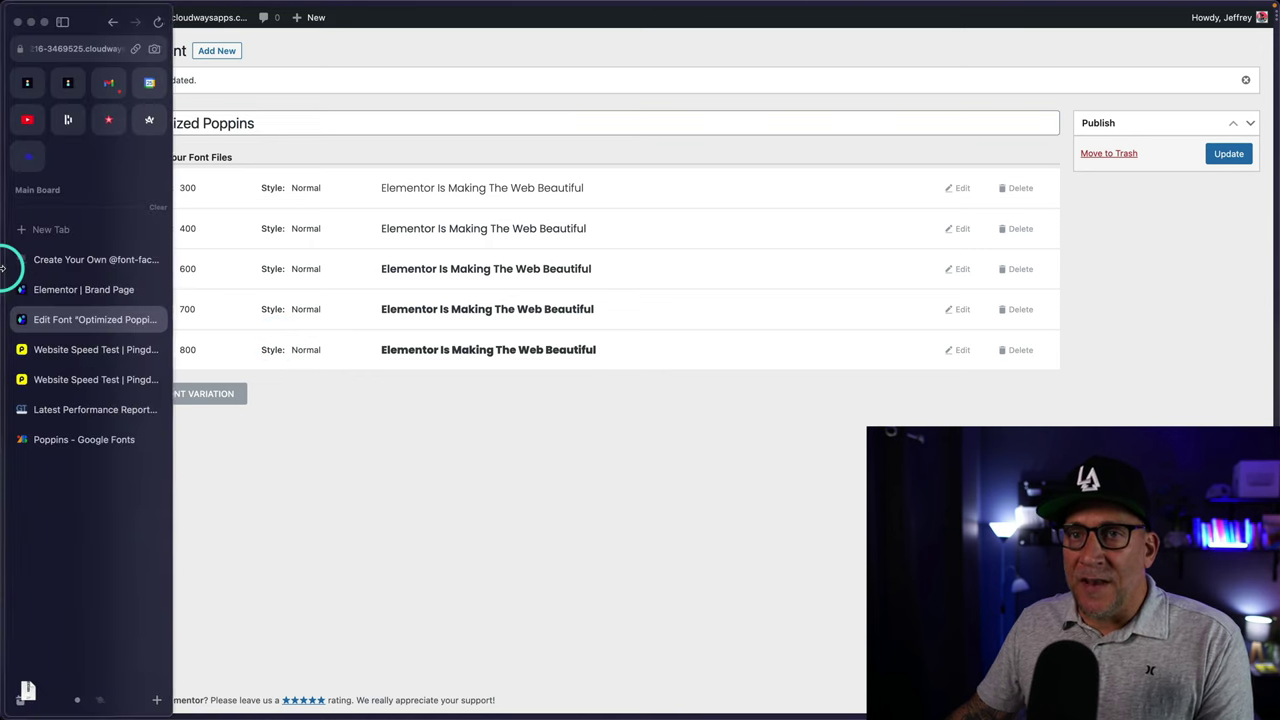
{"action": "left_click", "coordinate": [52, 289]}
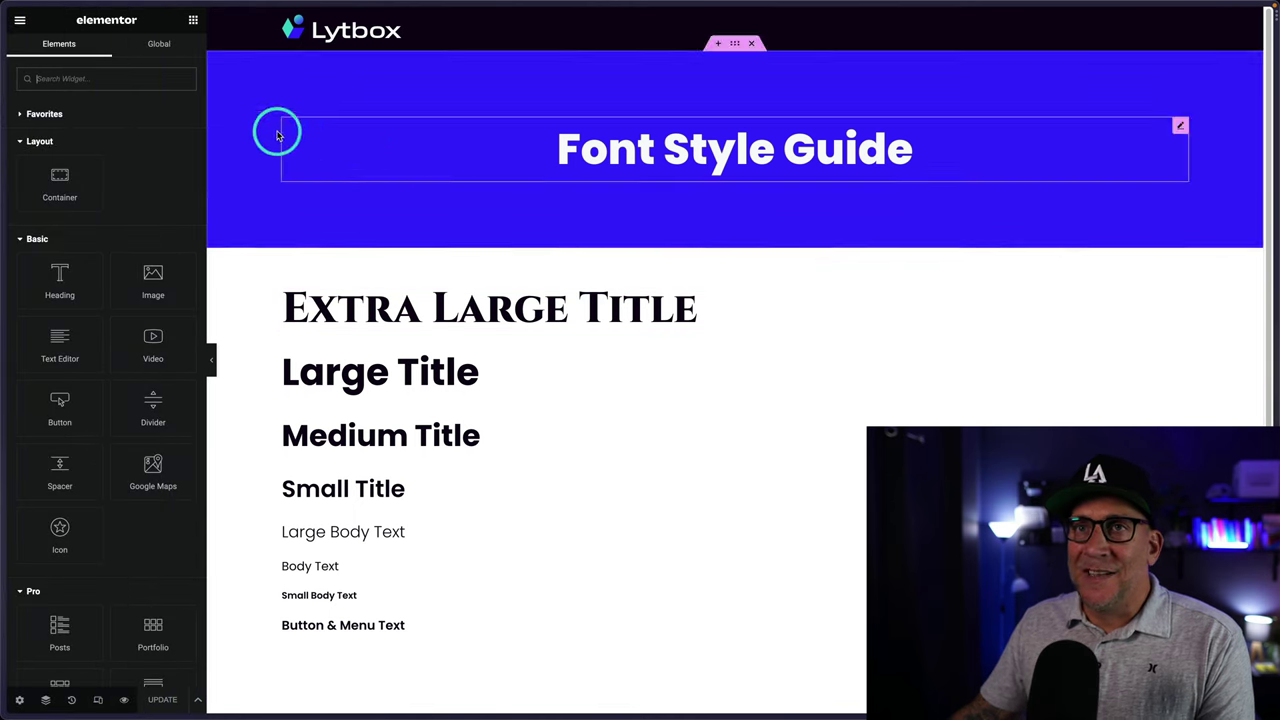
{"action": "left_click", "coordinate": [20, 20]}
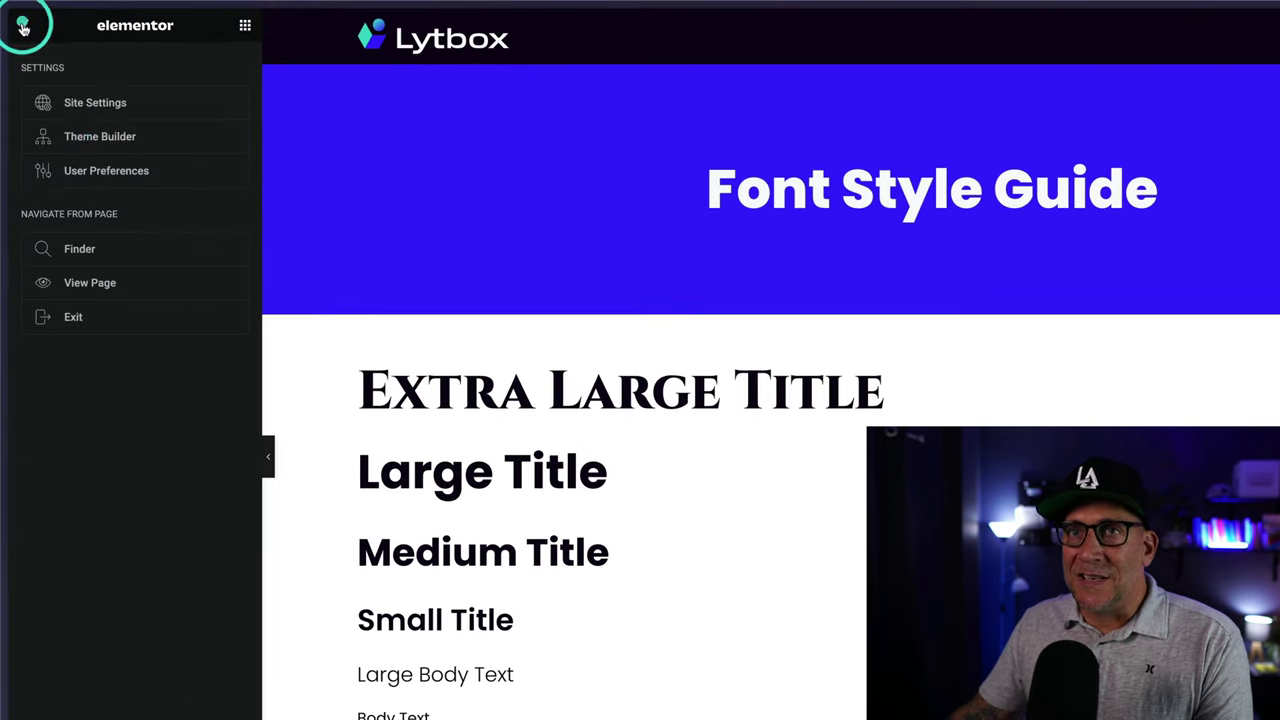
{"action": "left_click", "coordinate": [89, 108]}
{"action": "left_click", "coordinate": [89, 137]}
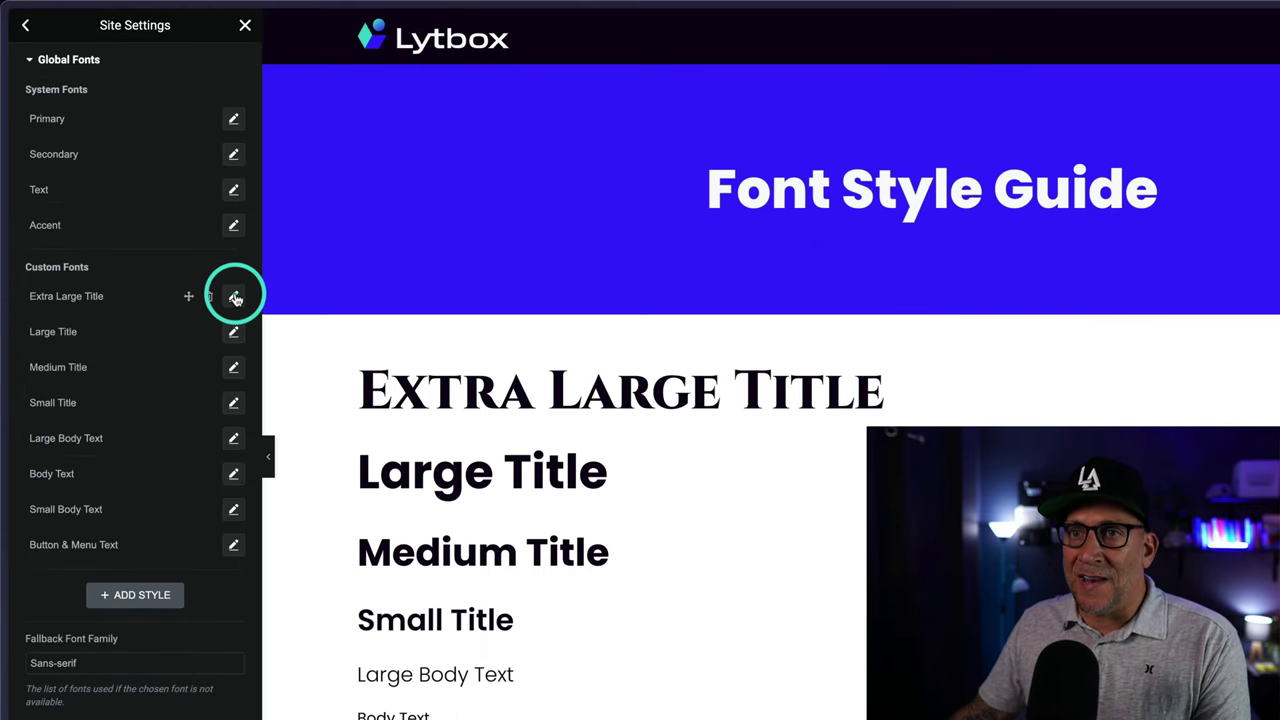
Set the font family of the Extra Large Title global font to Optimized Poppins.
{"action": "left_click", "coordinate": [235, 298]}
{"action": "left_click", "coordinate": [175, 373]}
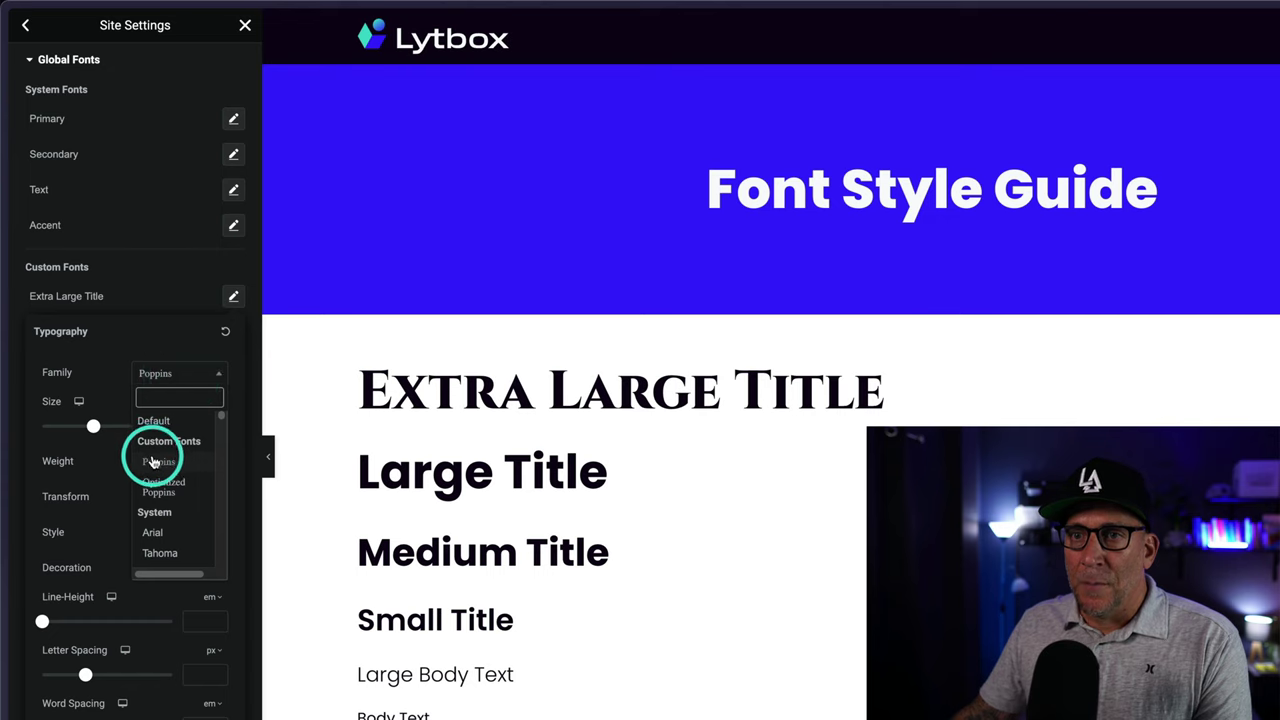
{"action": "left_click", "coordinate": [160, 487]}
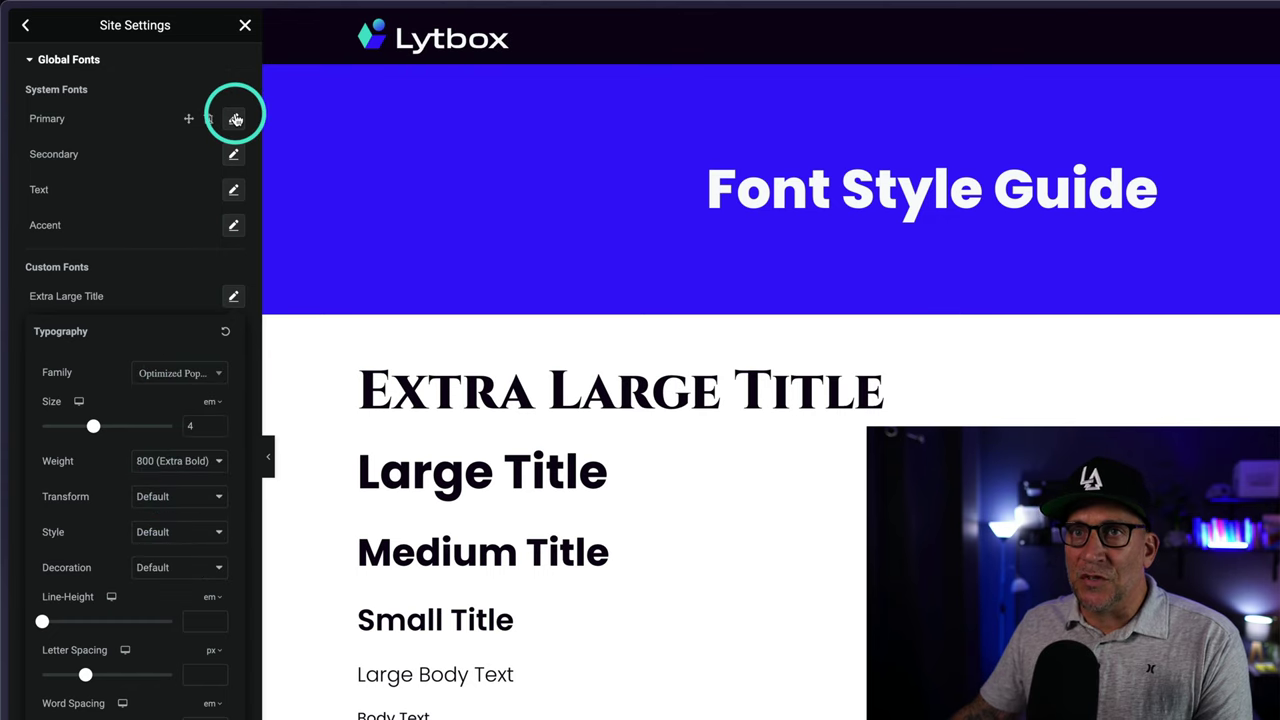
{"action": "left_click", "coordinate": [232, 297]}
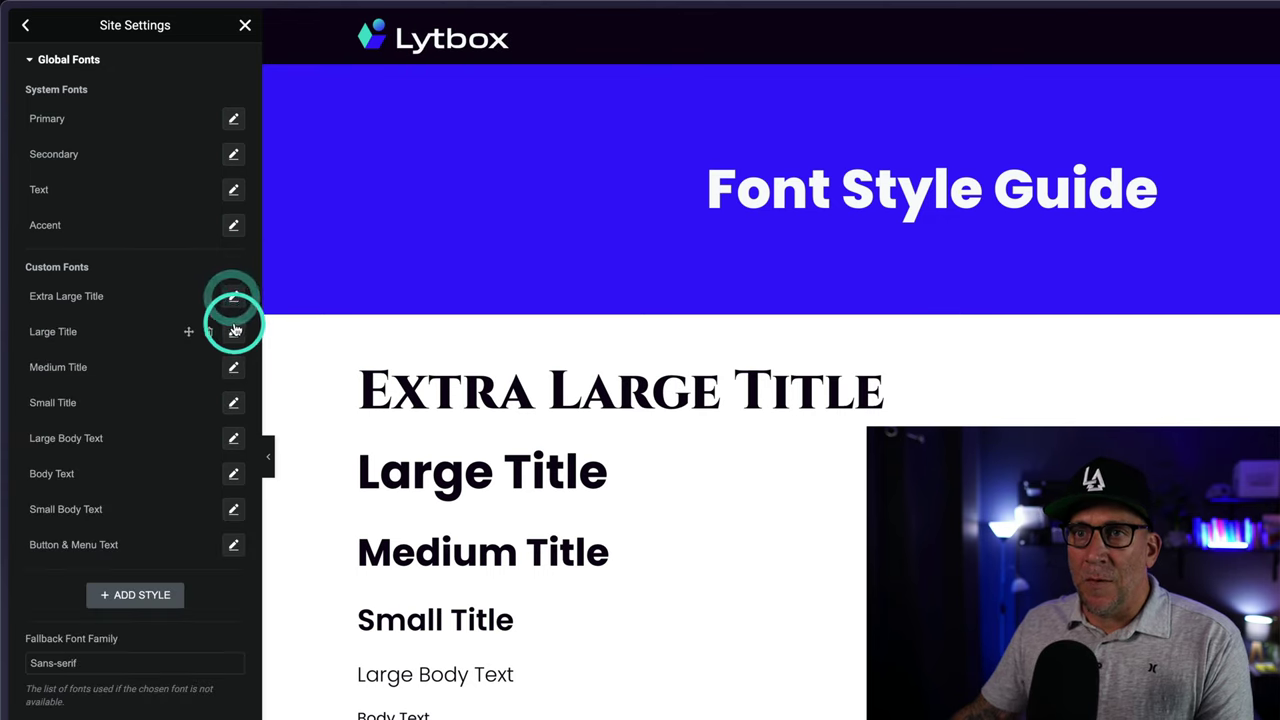
Set the font family of the Large Title global font to Optimized Poppins.
{"action": "left_click", "coordinate": [233, 329]}
{"action": "left_click", "coordinate": [203, 418]}
{"action": "left_click", "coordinate": [167, 520]}
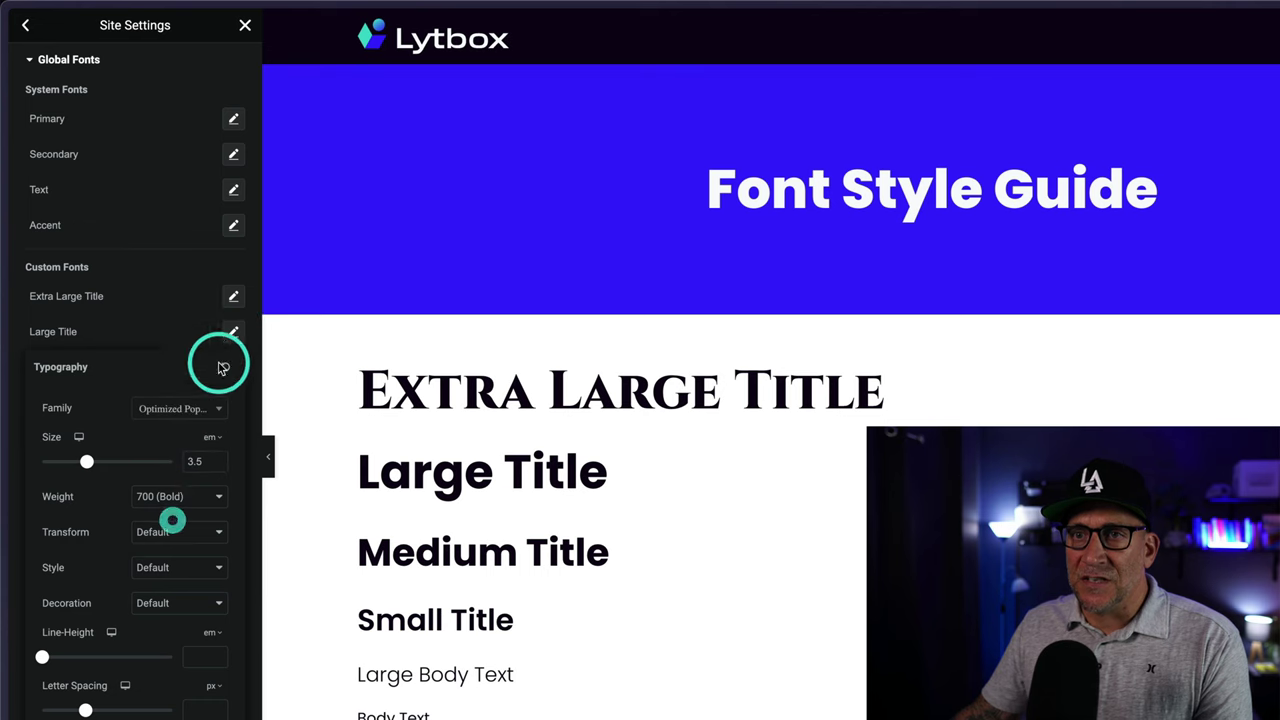
{"action": "left_click", "coordinate": [233, 329]}
Set the font family of the Medium Title global font to Optimized Poppins.
{"action": "left_click", "coordinate": [233, 366]}
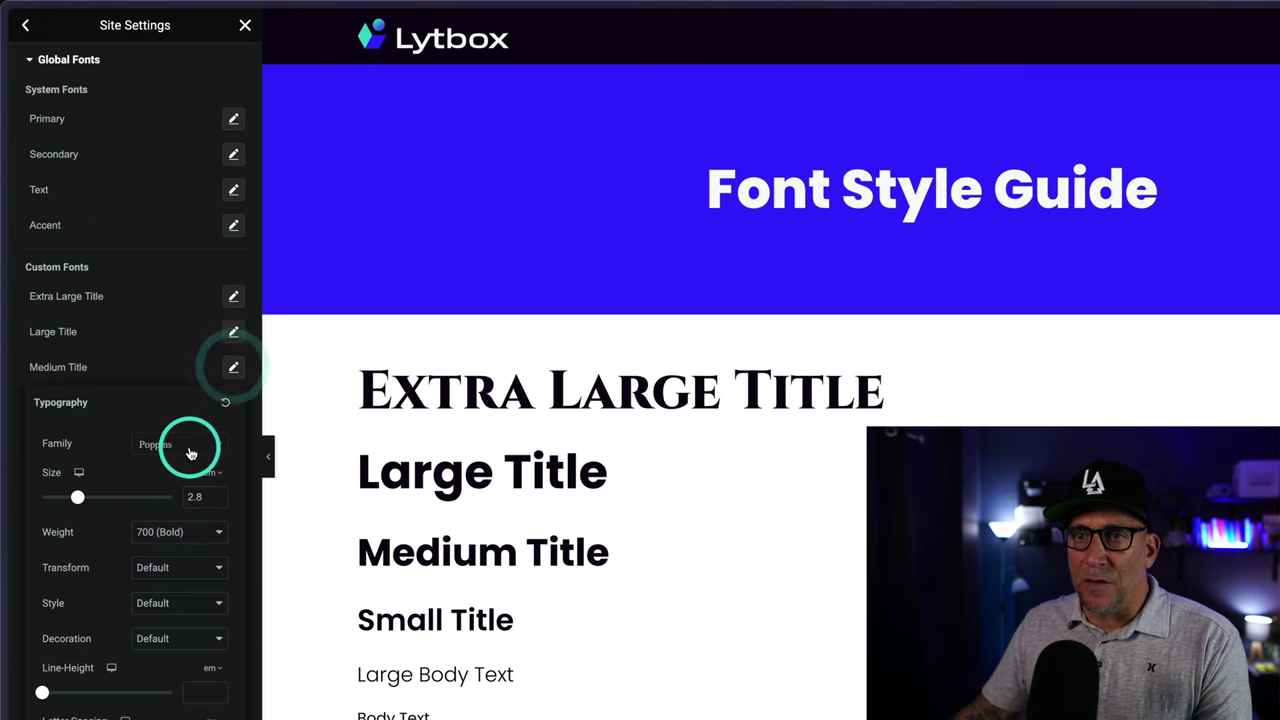
{"action": "left_click", "coordinate": [190, 442]}
{"action": "left_click", "coordinate": [162, 553]}
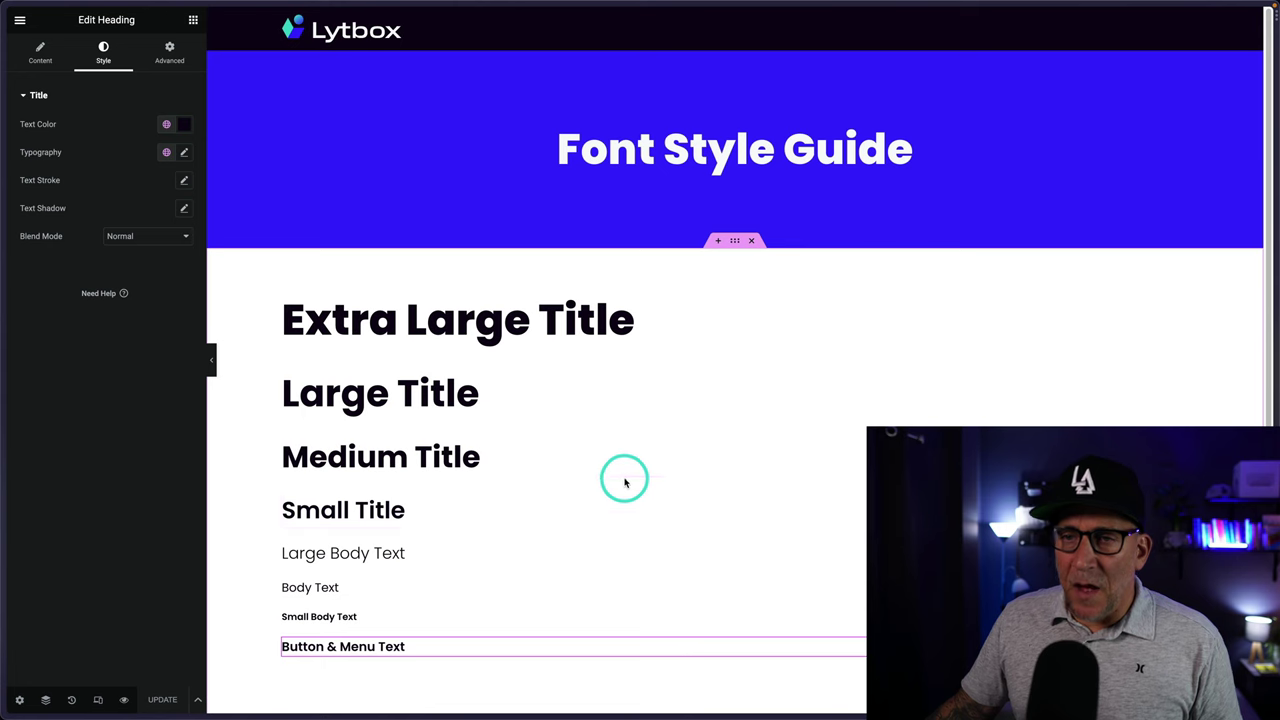
Search the web for pingdom in a new tab and open its Website Speed Test page.
{"action": "mouse_move", "coordinate": [5, 430]}
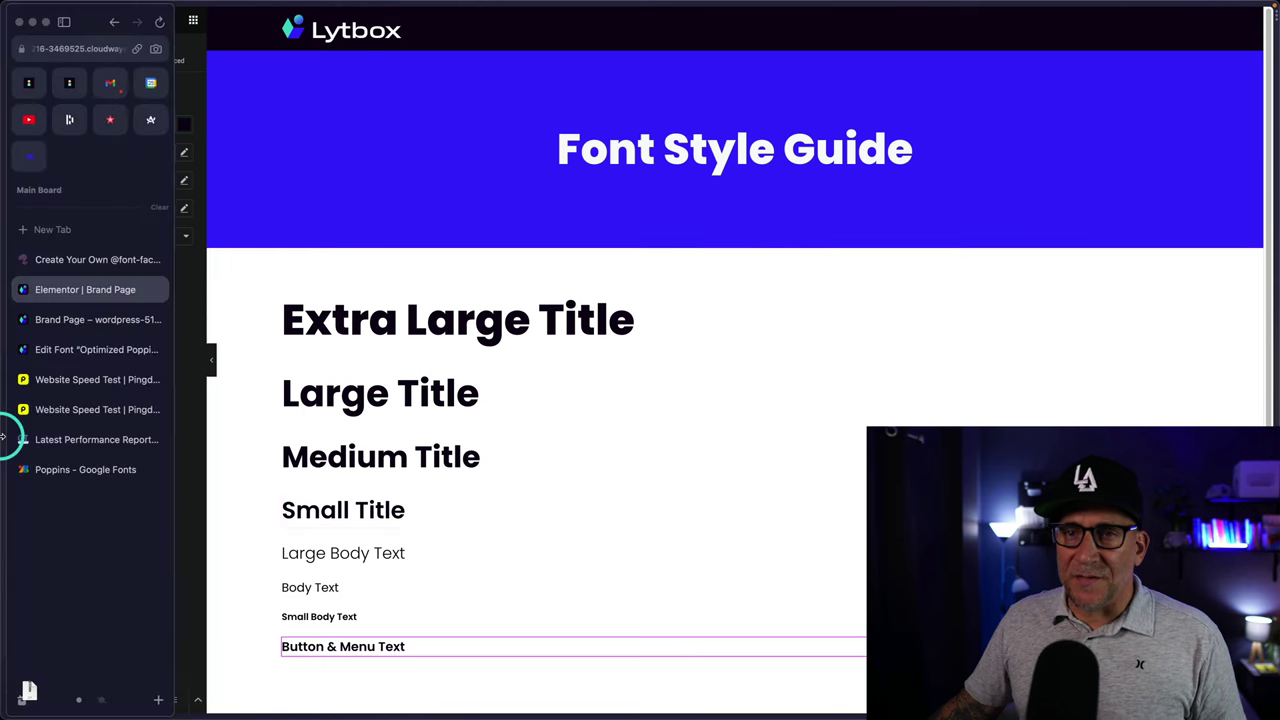
{"action": "left_click", "coordinate": [47, 243]}
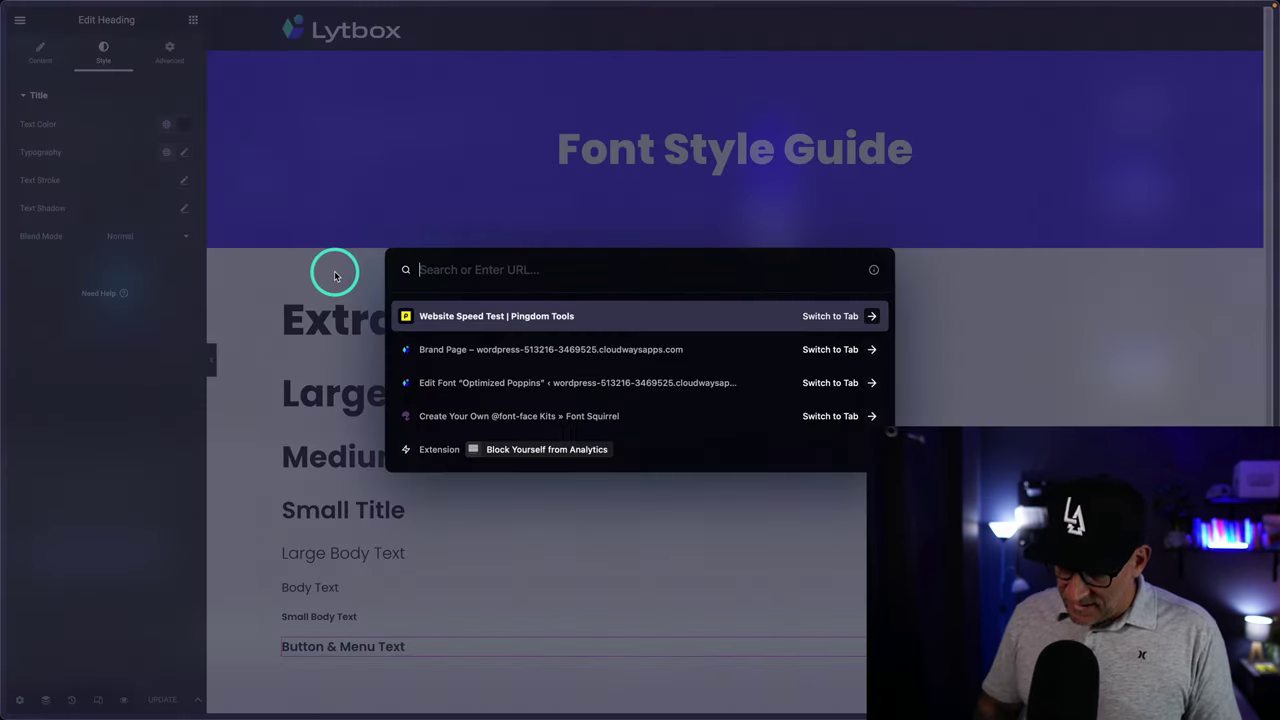
{"action": "type", "text": "pingdom"}
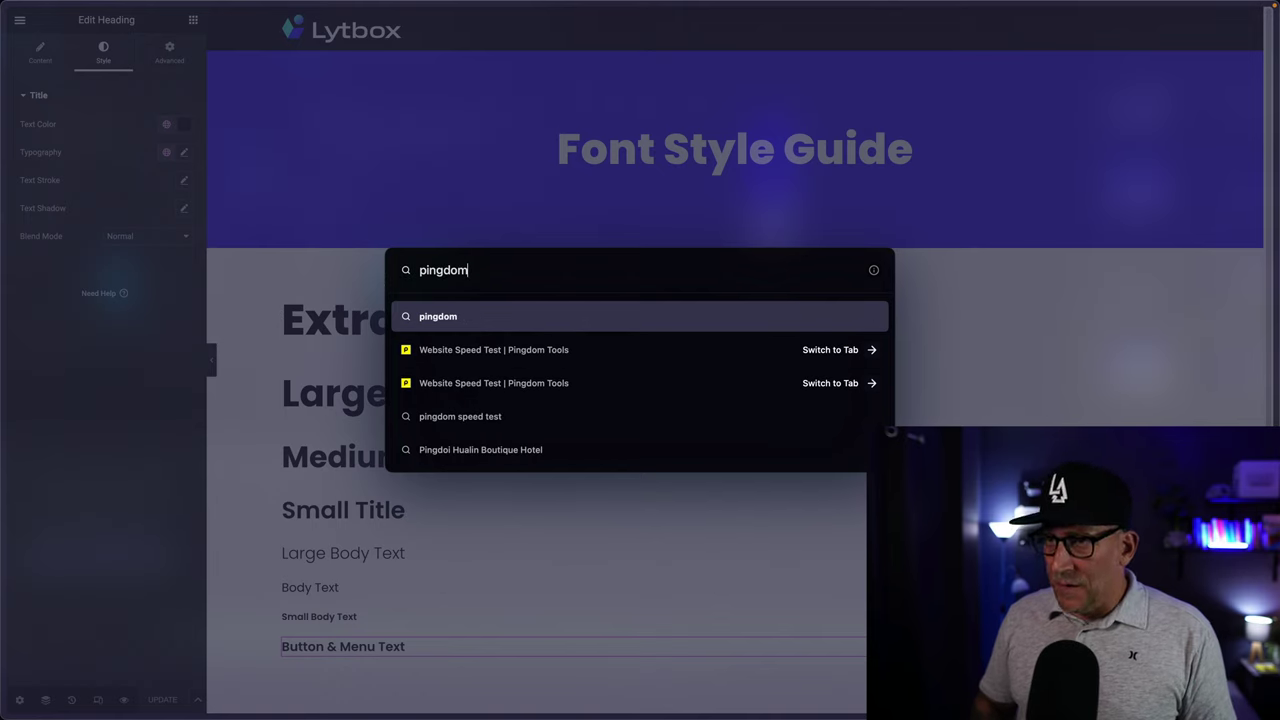
{"action": "key", "text": "Return"}
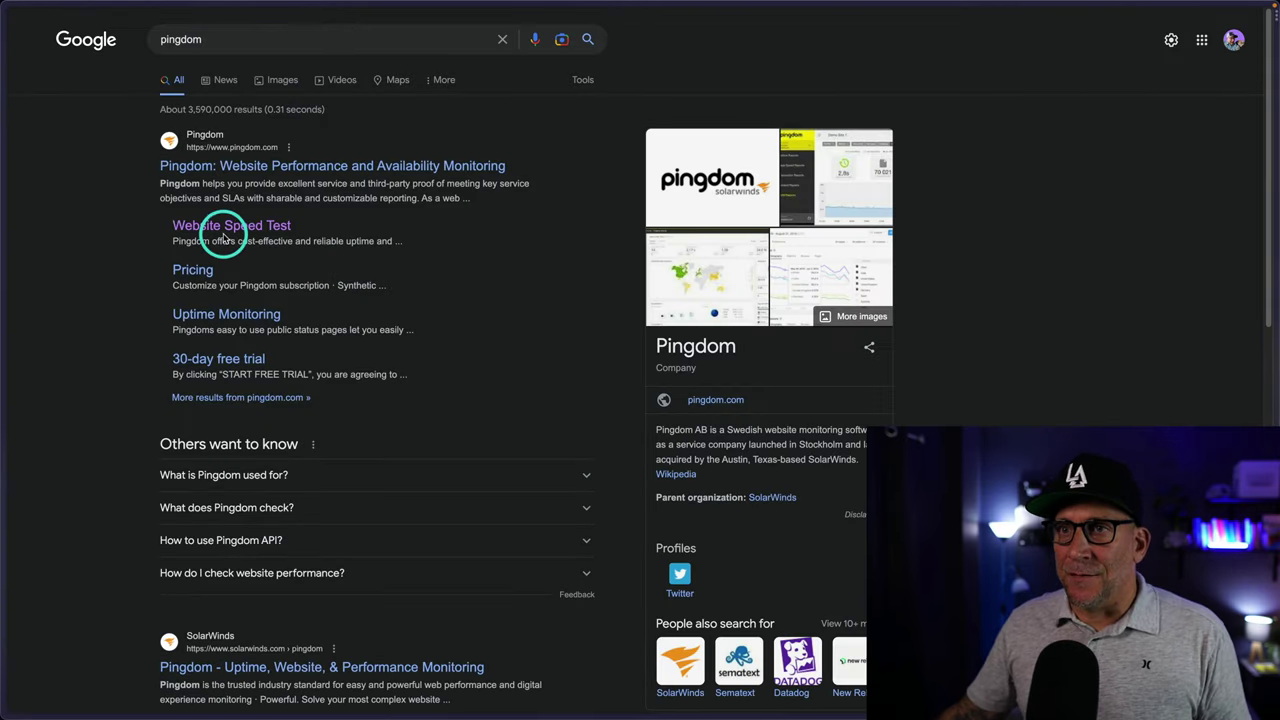
{"action": "left_click", "coordinate": [228, 228]}
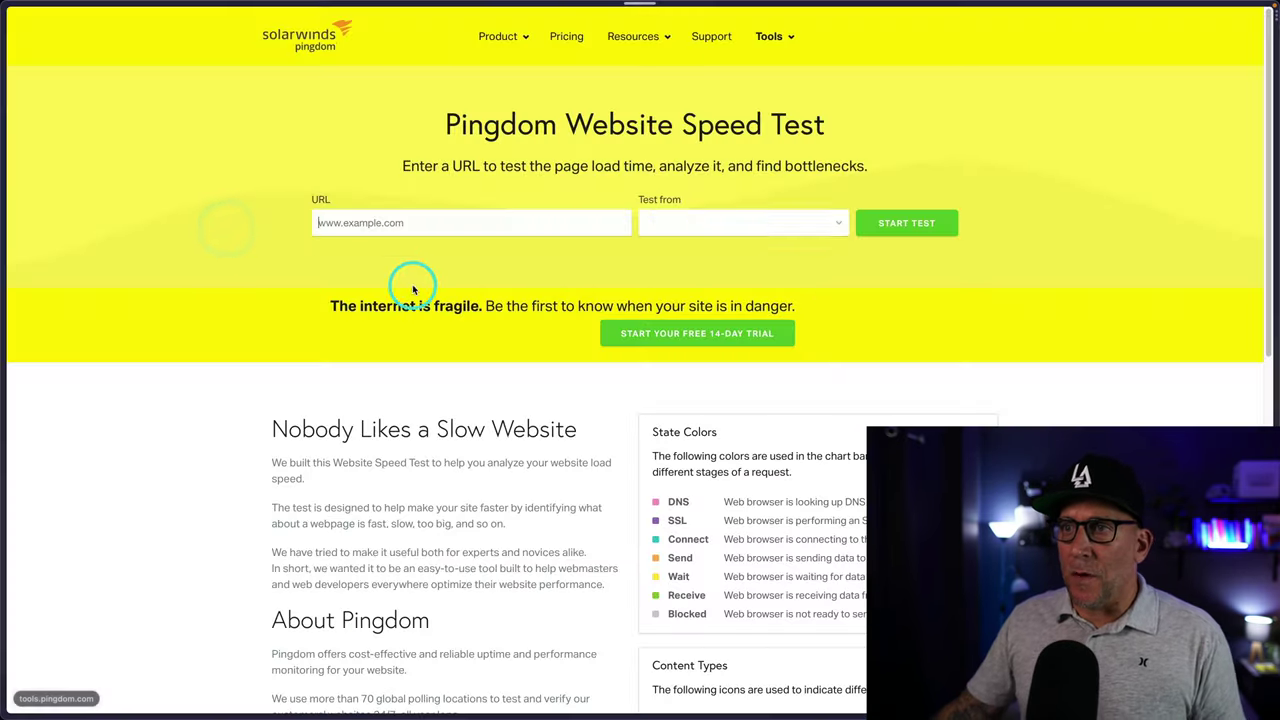
{"action": "left_click", "coordinate": [394, 240]}
{"action": "type", "text": "https://wordpress-513216-3469525.cloudwaysapps.com/brand-page/"}
{"action": "left_click", "coordinate": [712, 235]}
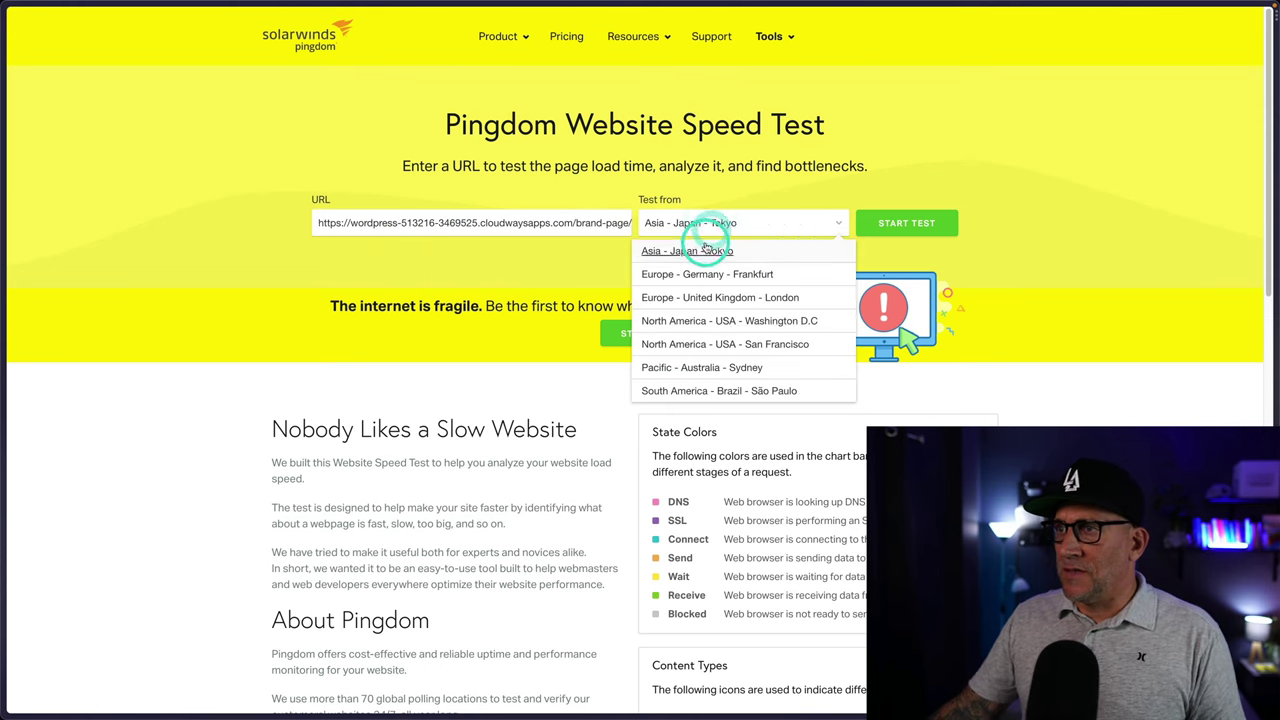
{"action": "left_click", "coordinate": [705, 243]}
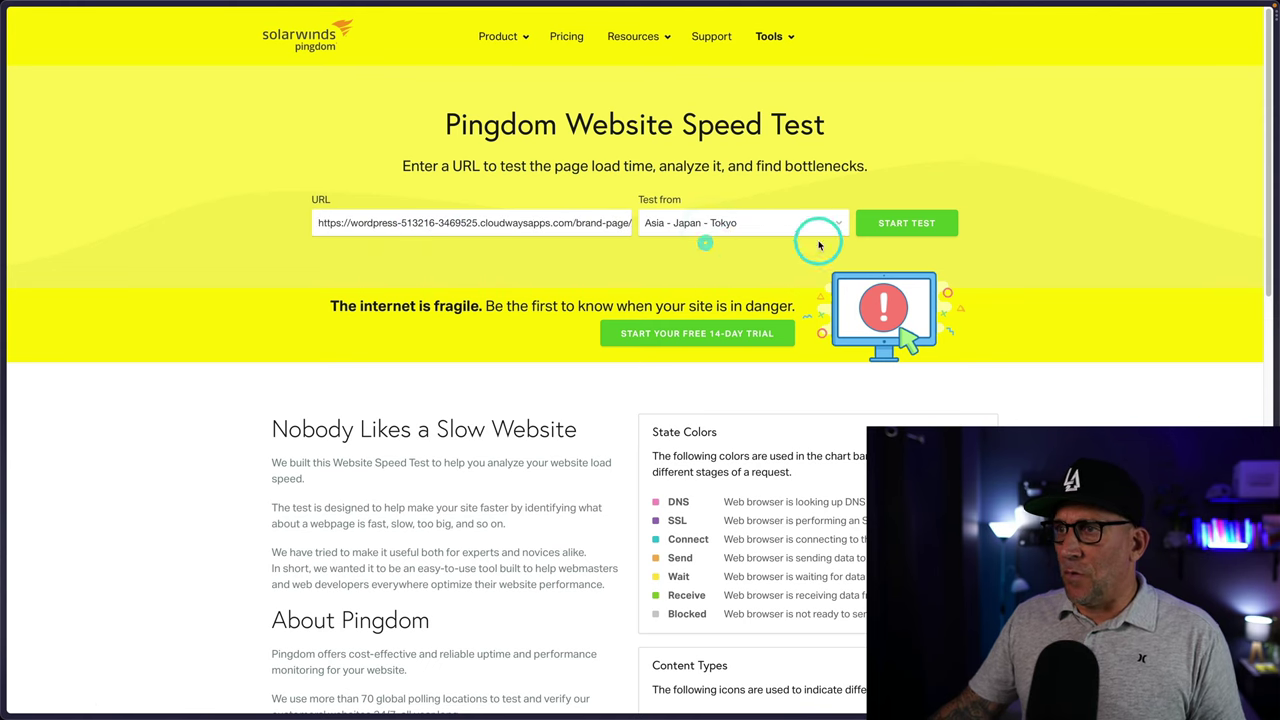
{"action": "left_click", "coordinate": [917, 222]}
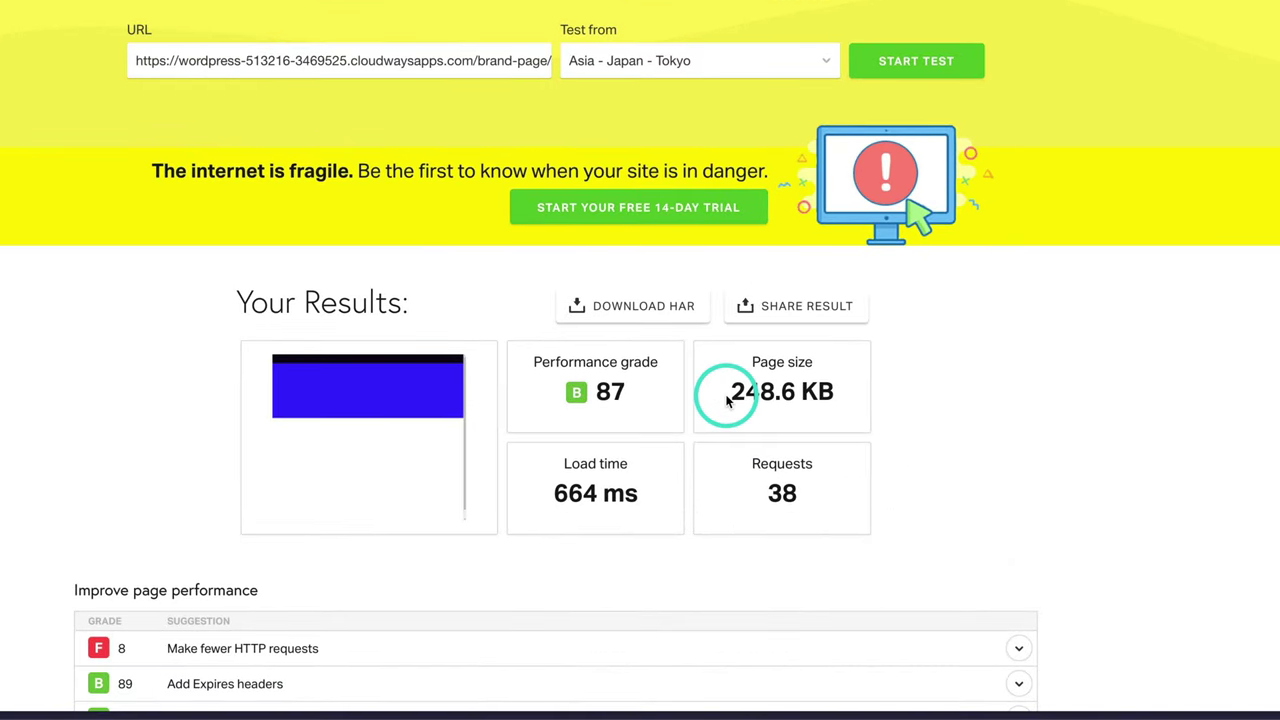
Compare the new test's page size with the one in the earlier Pingdom result for the same page.
{"action": "left_click_drag", "start_coordinate": [729, 399], "coordinate": [842, 401]}
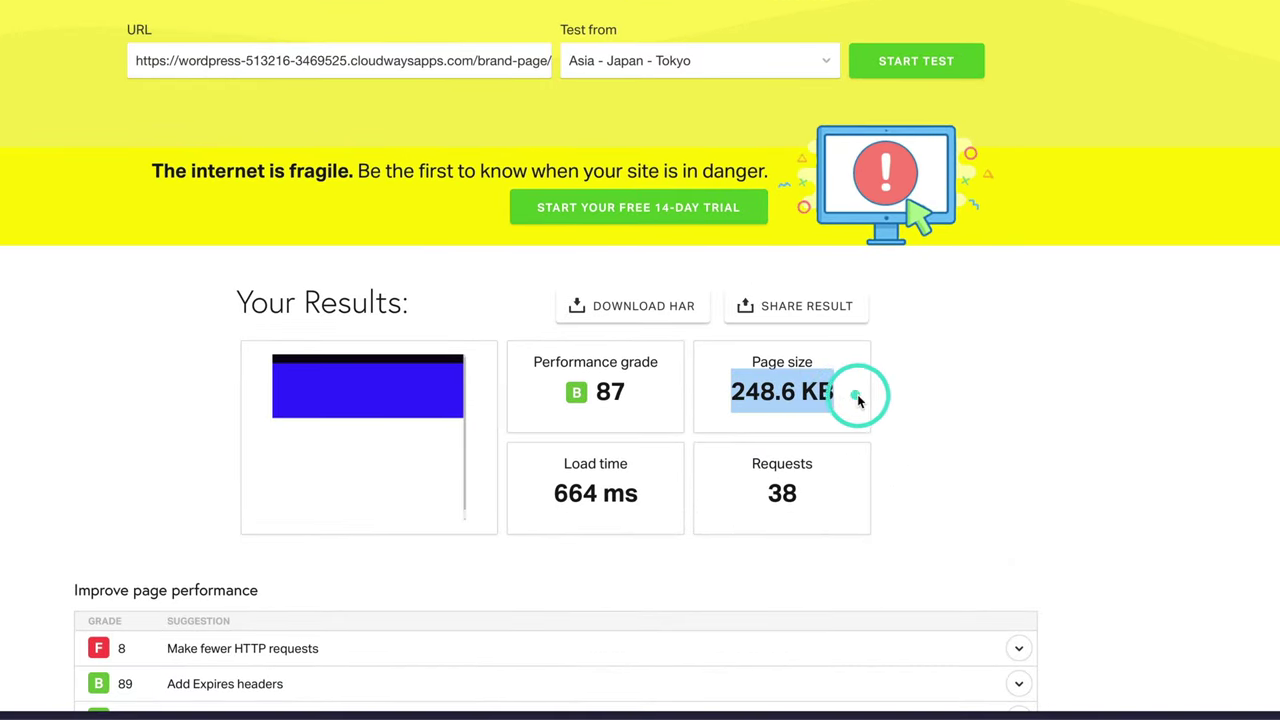
{"action": "mouse_move", "coordinate": [30, 222]}
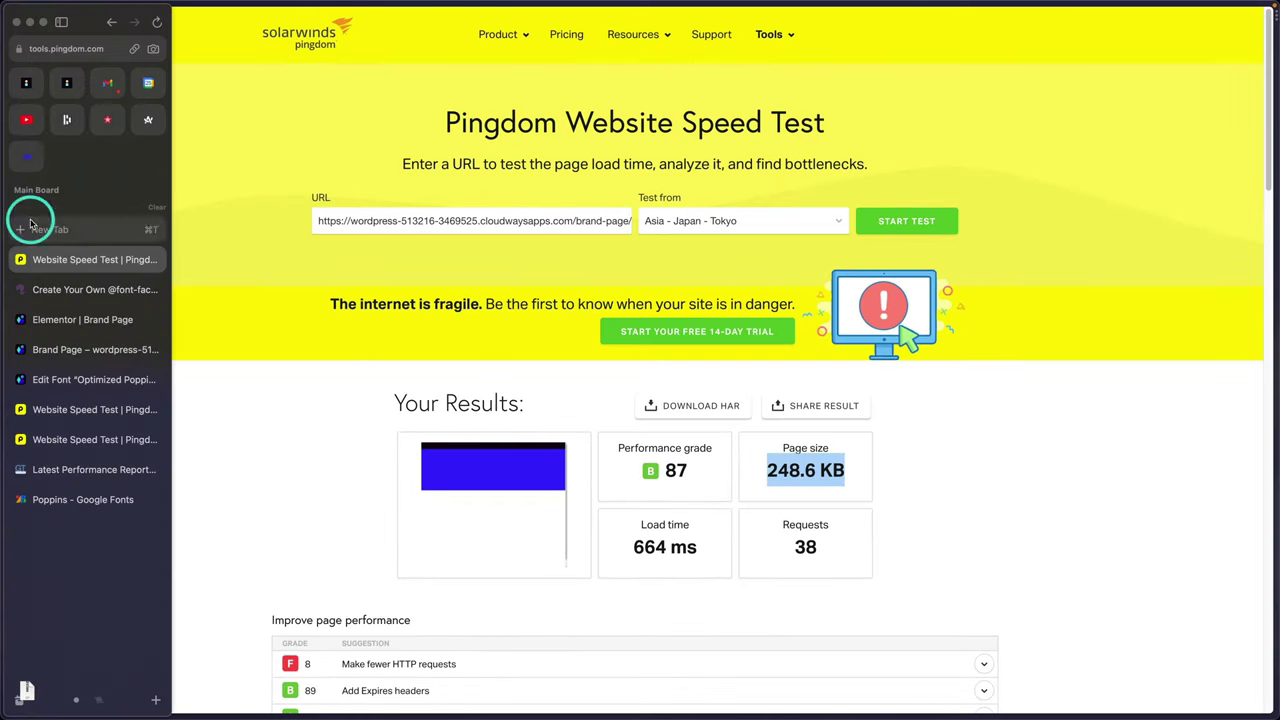
{"action": "left_click", "coordinate": [40, 409]}
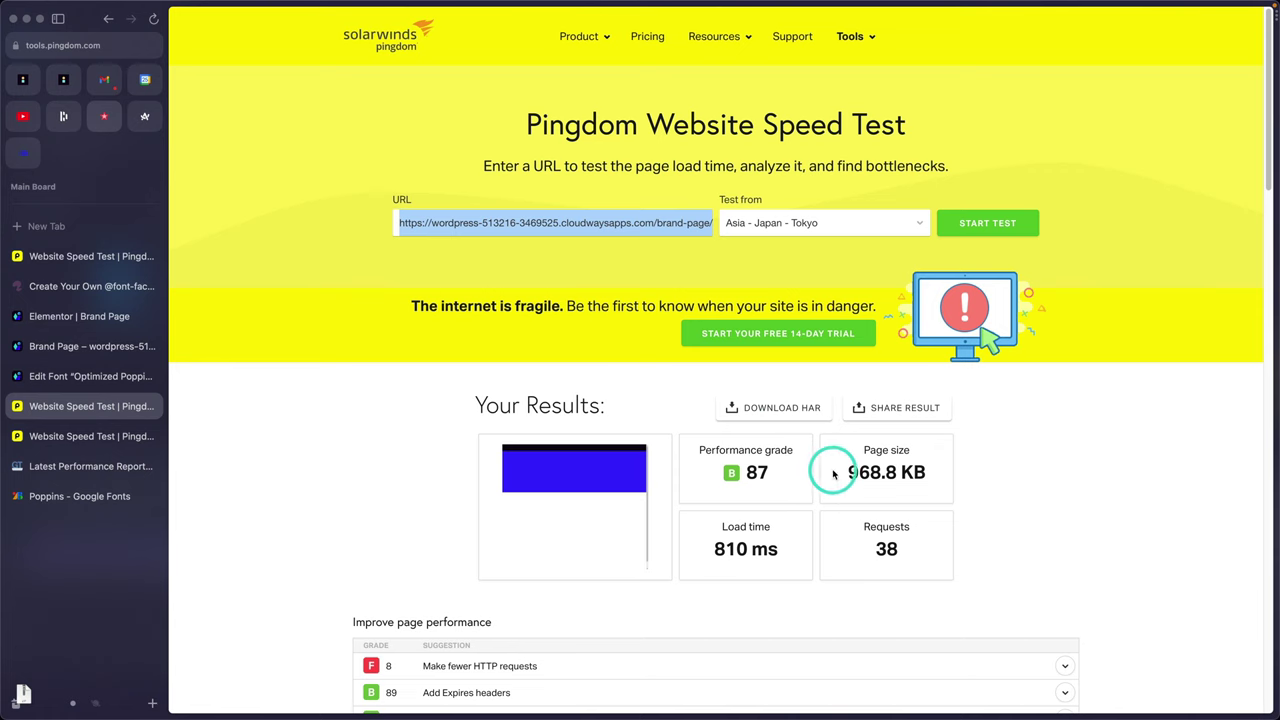
Compare the font content size by content type between the new and the earlier Pingdom results.
{"action": "left_click", "coordinate": [97, 256]}
{"action": "scroll", "coordinate": [457, 490], "scroll_direction": "down", "scroll_amount": 5}
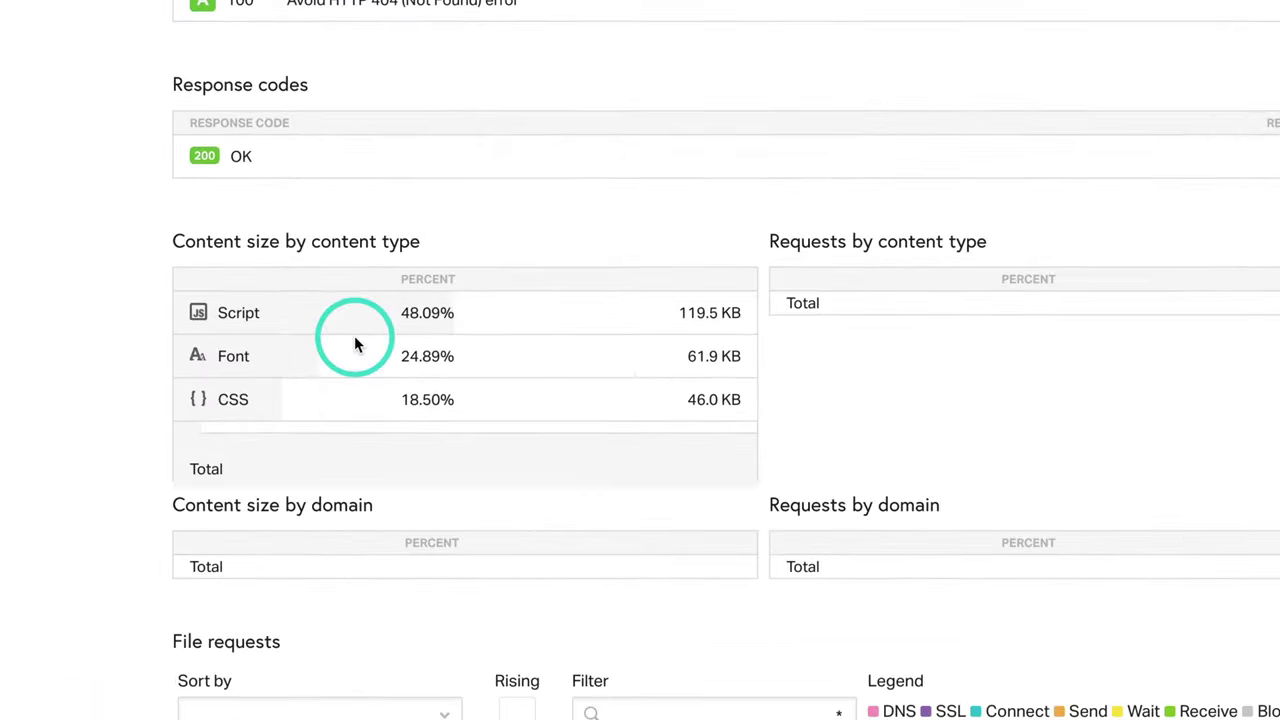
{"action": "left_click_drag", "start_coordinate": [259, 350], "coordinate": [209, 350]}
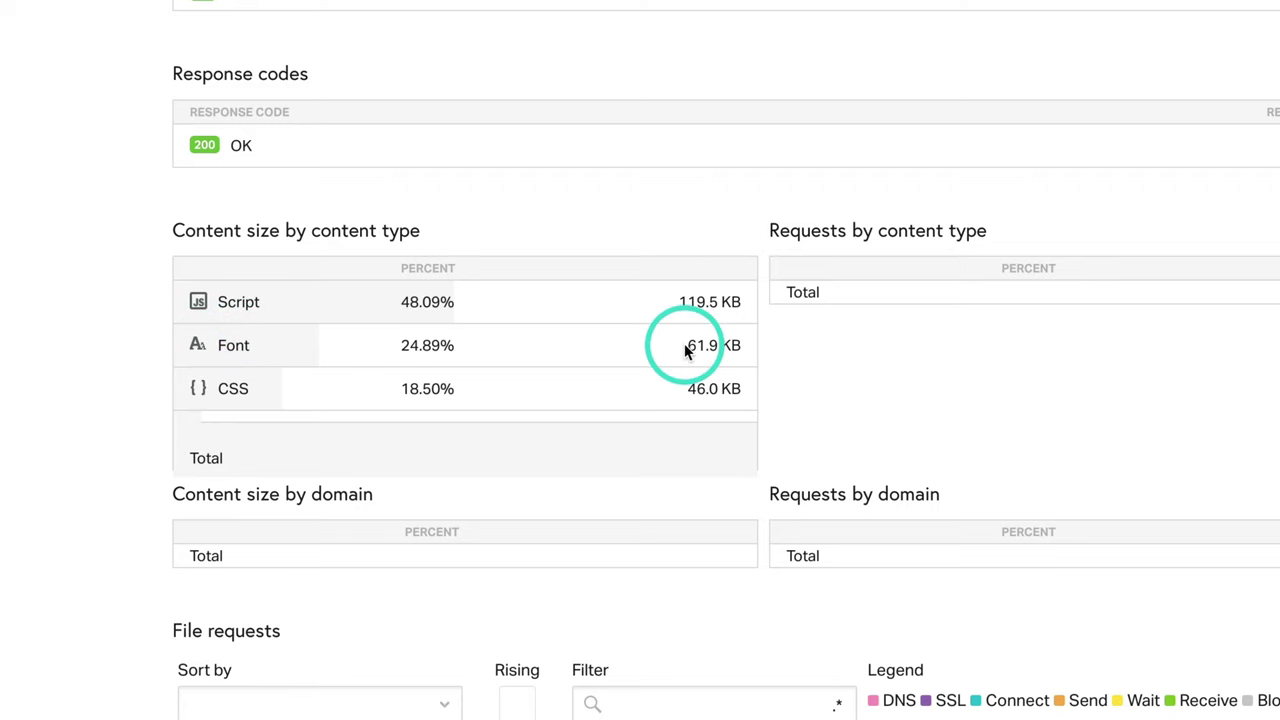
{"action": "left_click_drag", "start_coordinate": [686, 350], "coordinate": [740, 344]}
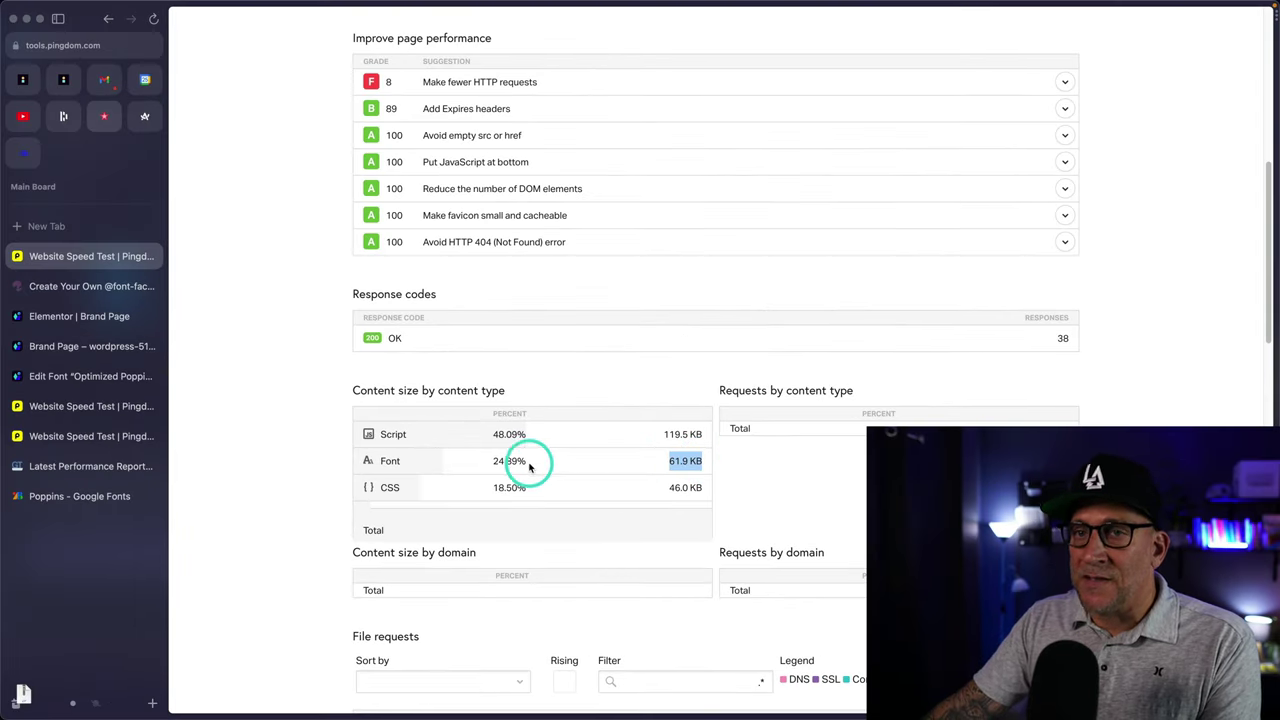
{"action": "left_click", "coordinate": [100, 406]}
{"action": "scroll", "coordinate": [563, 472], "scroll_direction": "down", "scroll_amount": 5}
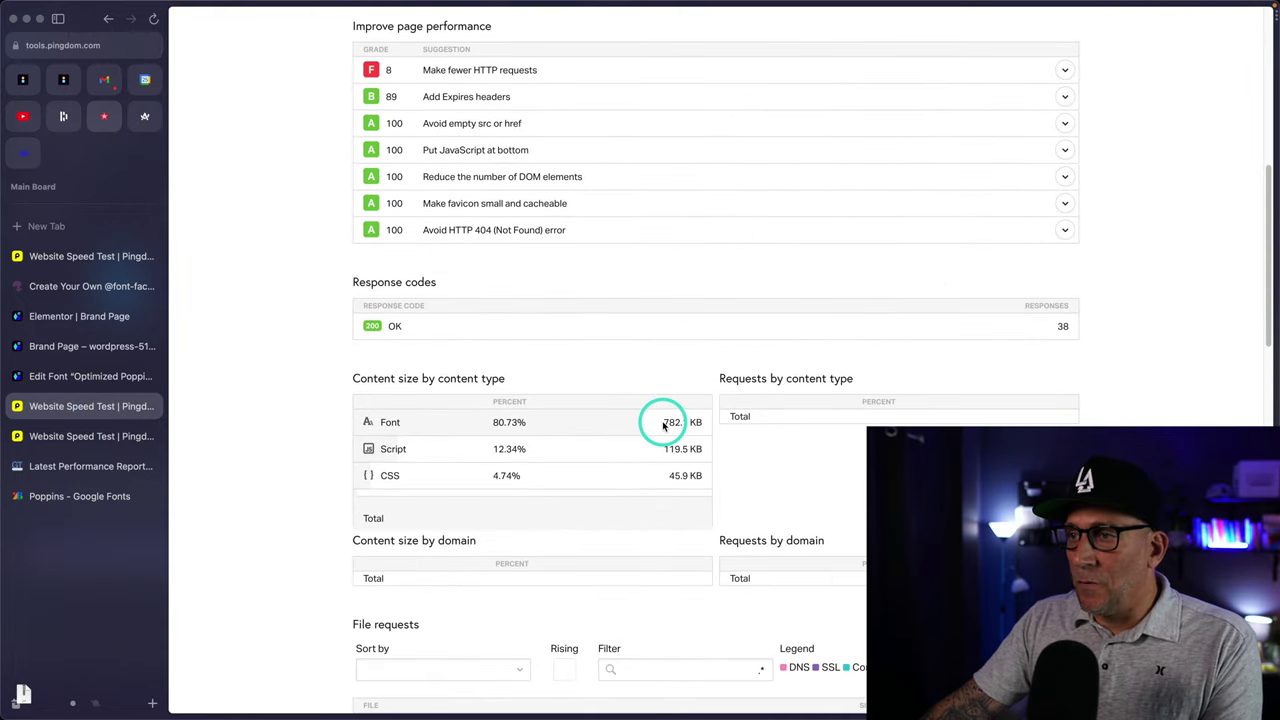
{"action": "left_click_drag", "start_coordinate": [663, 425], "coordinate": [707, 430]}
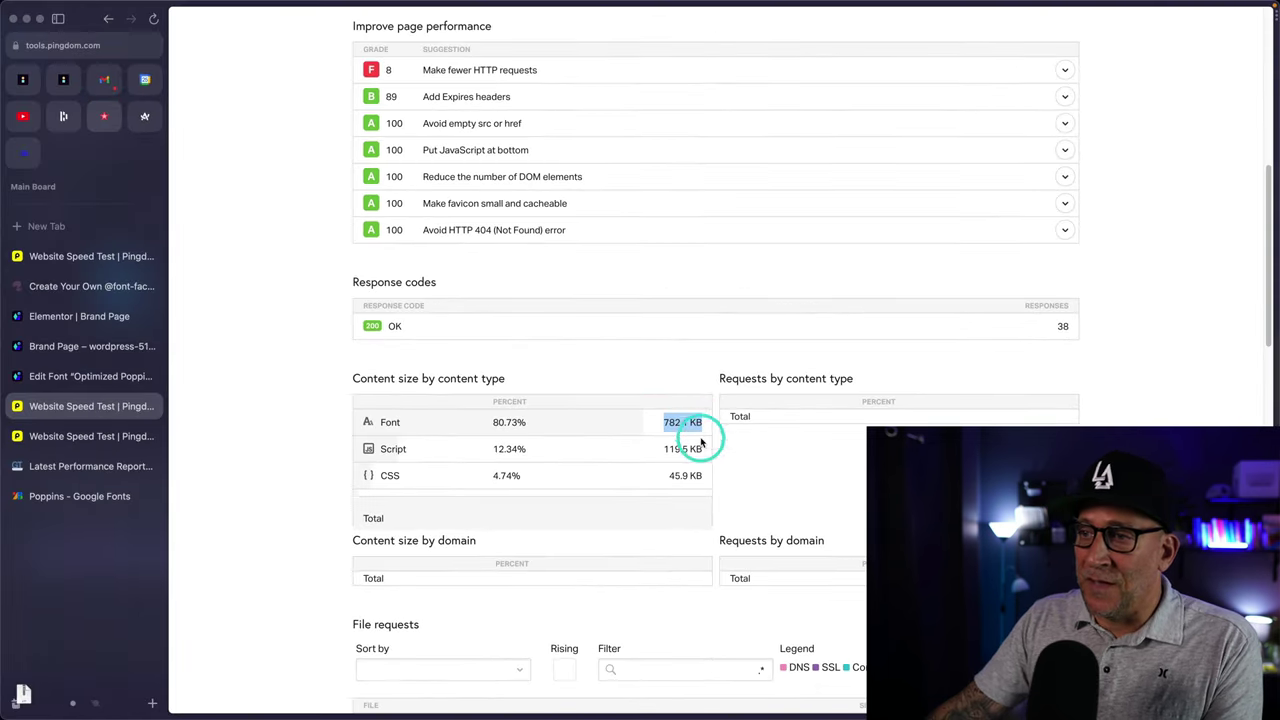
{"action": "key", "text": "ctrl+Tab"}
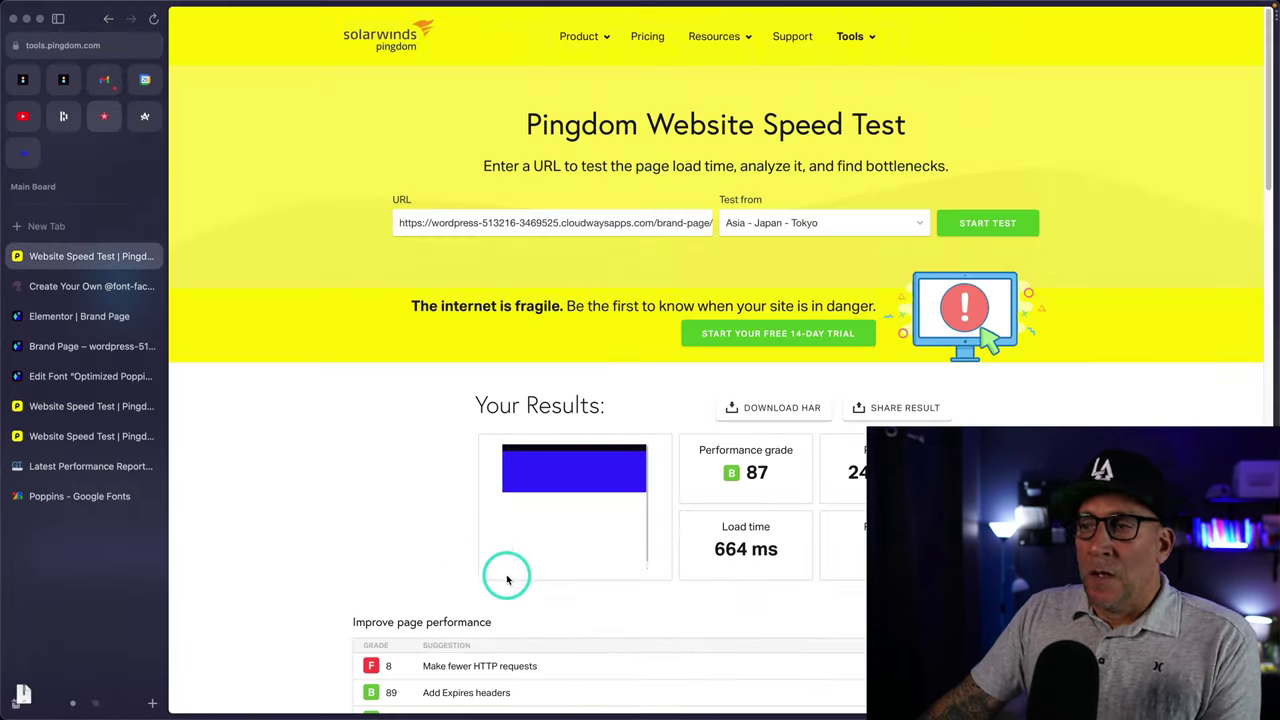
Return to the WordPress admin page for the Optimized Poppins font and open Elementor's advanced settings.
{"action": "left_click", "coordinate": [86, 376]}
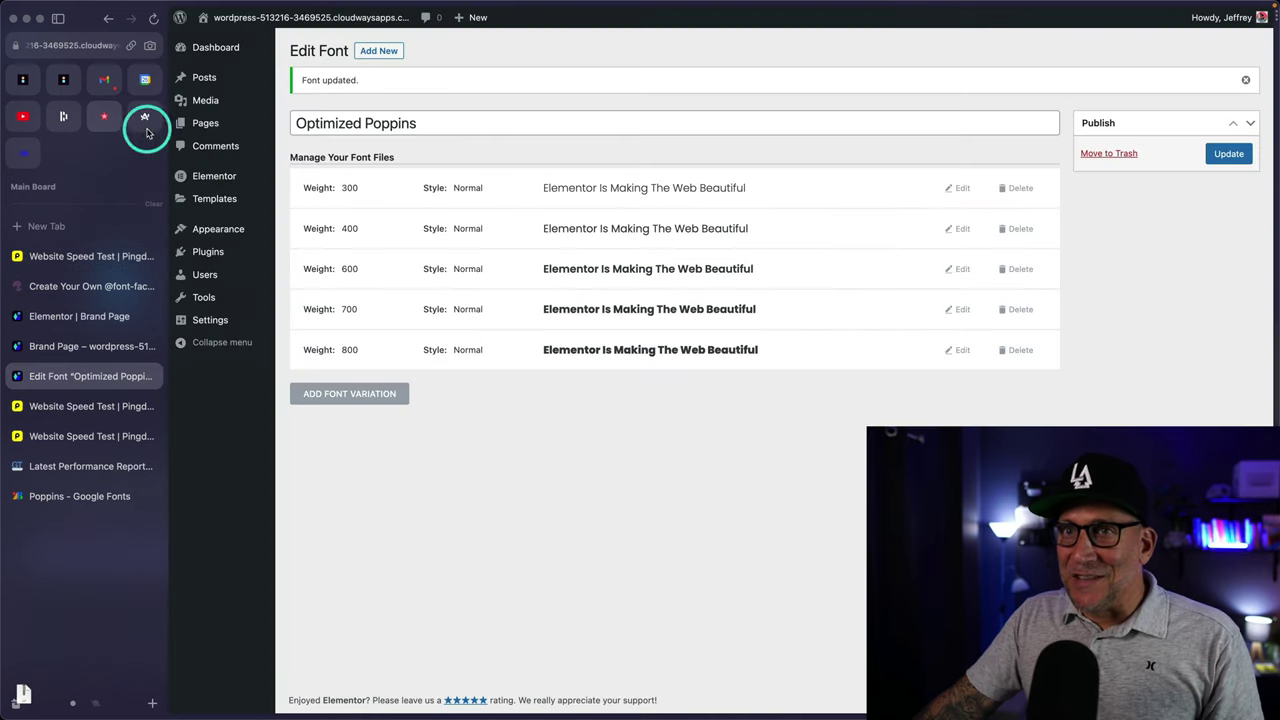
{"action": "left_click", "coordinate": [58, 18]}
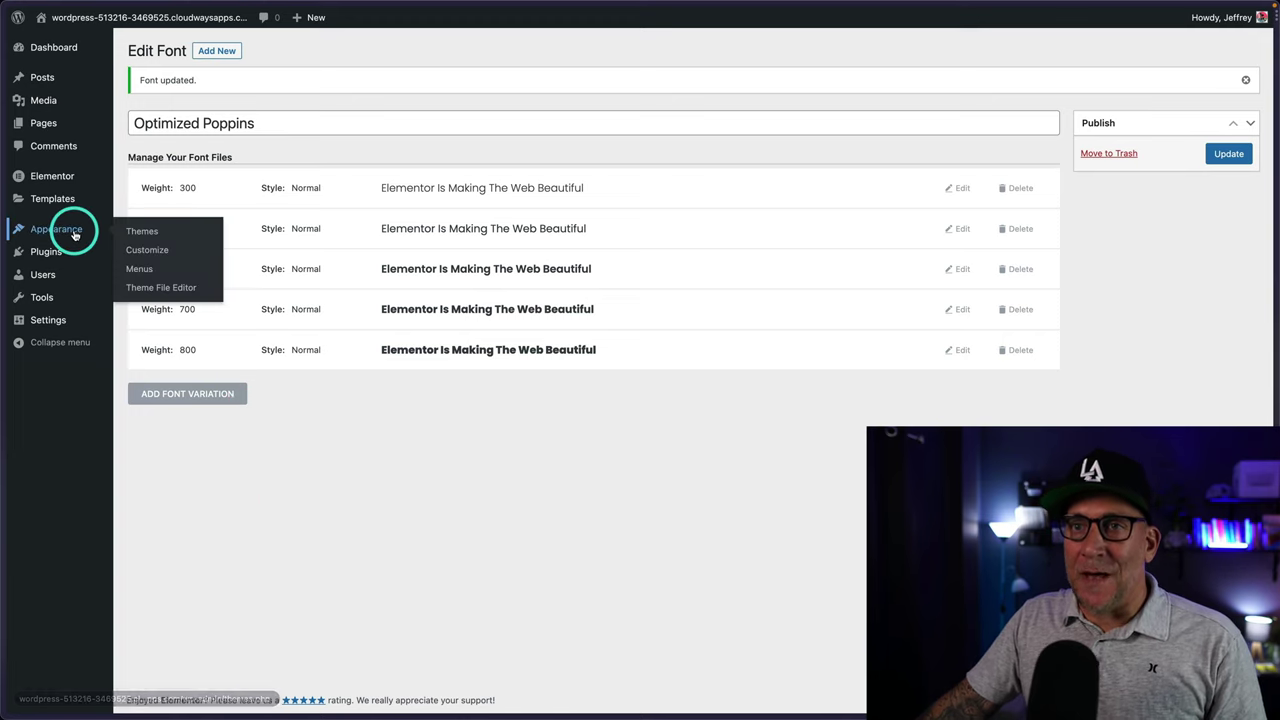
{"action": "mouse_move", "coordinate": [52, 320]}
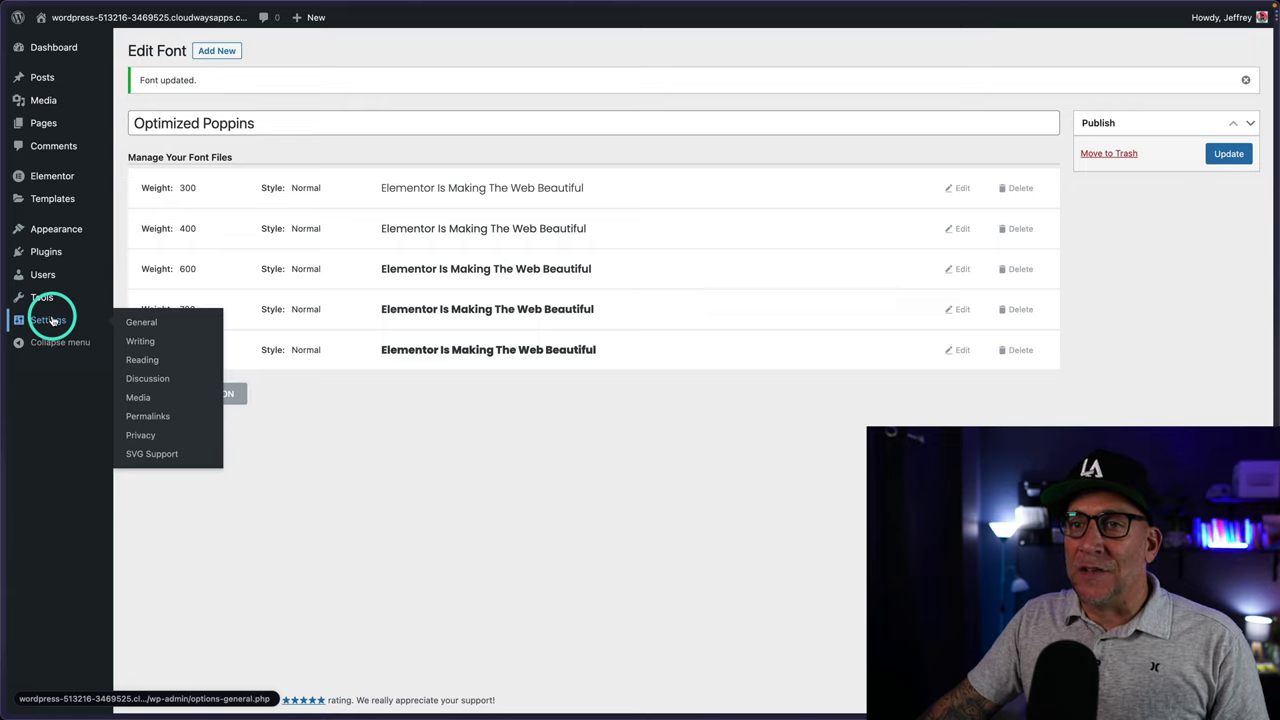
{"action": "mouse_move", "coordinate": [51, 175]}
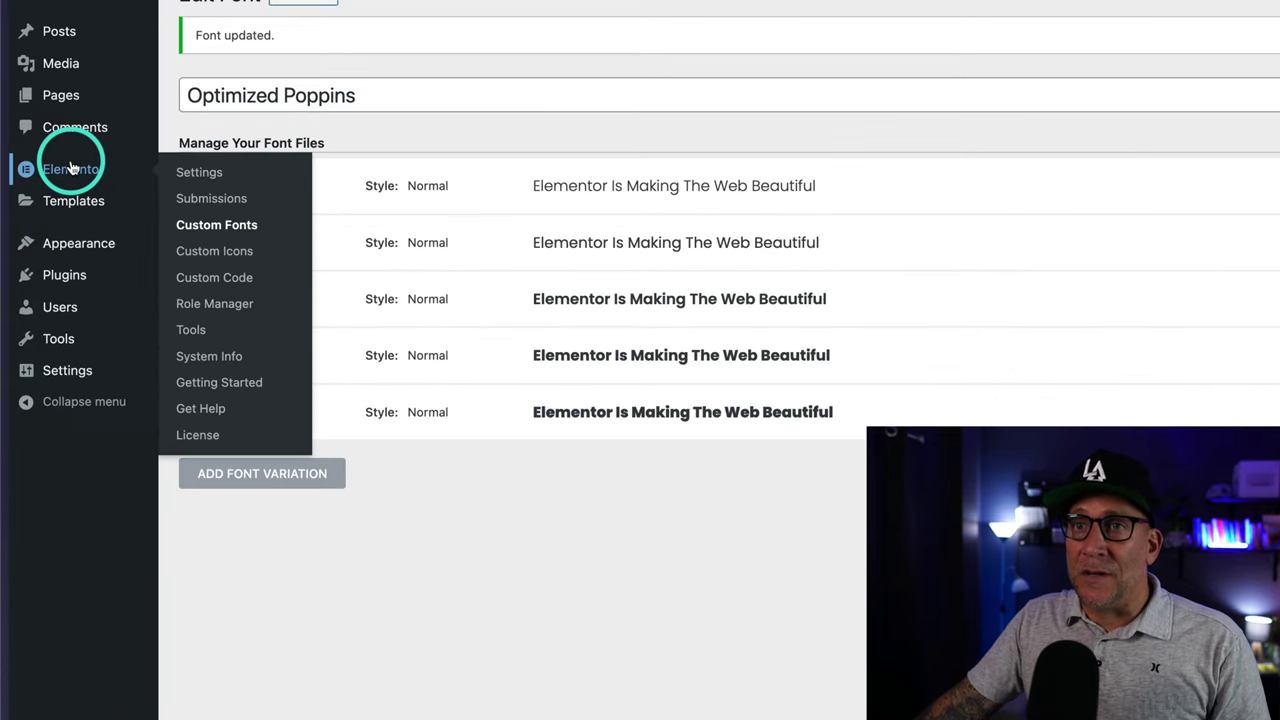
{"action": "left_click", "coordinate": [226, 174]}
{"action": "left_click", "coordinate": [395, 54]}
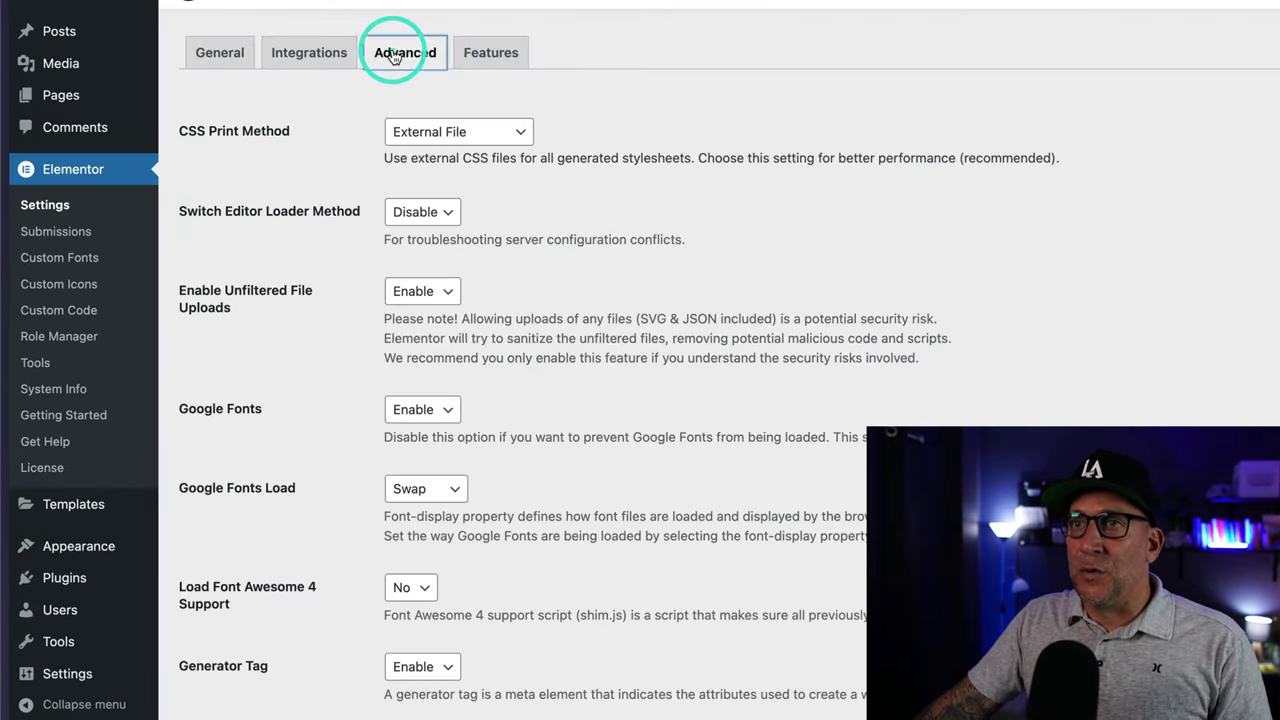
Set Google Fonts to Disable and save the Elementor settings.
{"action": "left_click_drag", "start_coordinate": [262, 411], "coordinate": [213, 413]}
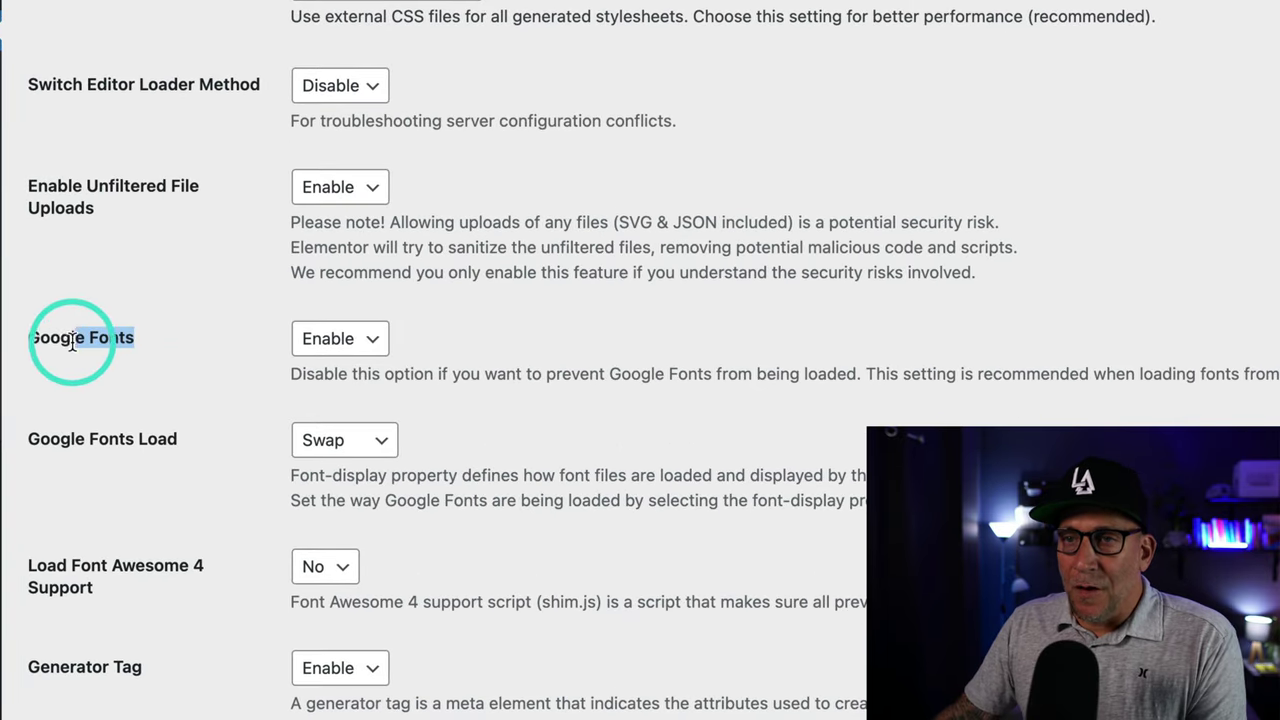
{"action": "left_click_drag", "start_coordinate": [72, 344], "coordinate": [28, 345]}
{"action": "left_click", "coordinate": [318, 338]}
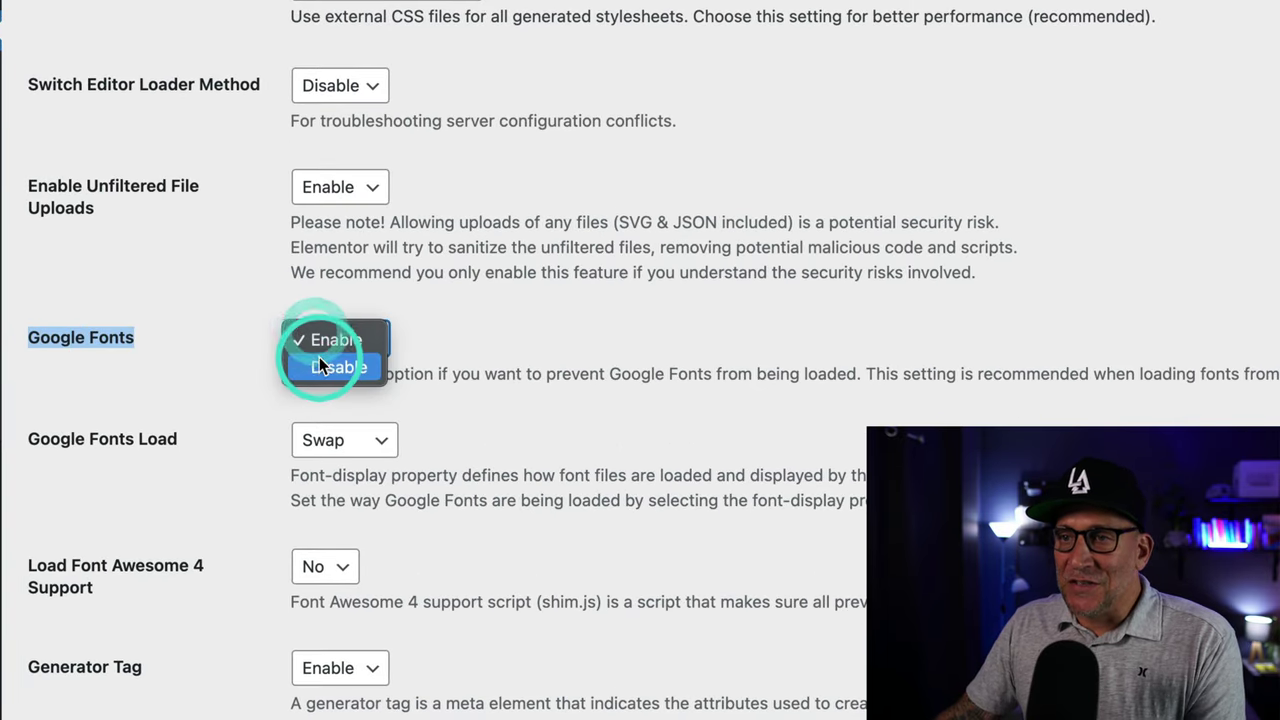
{"action": "left_click", "coordinate": [310, 366]}
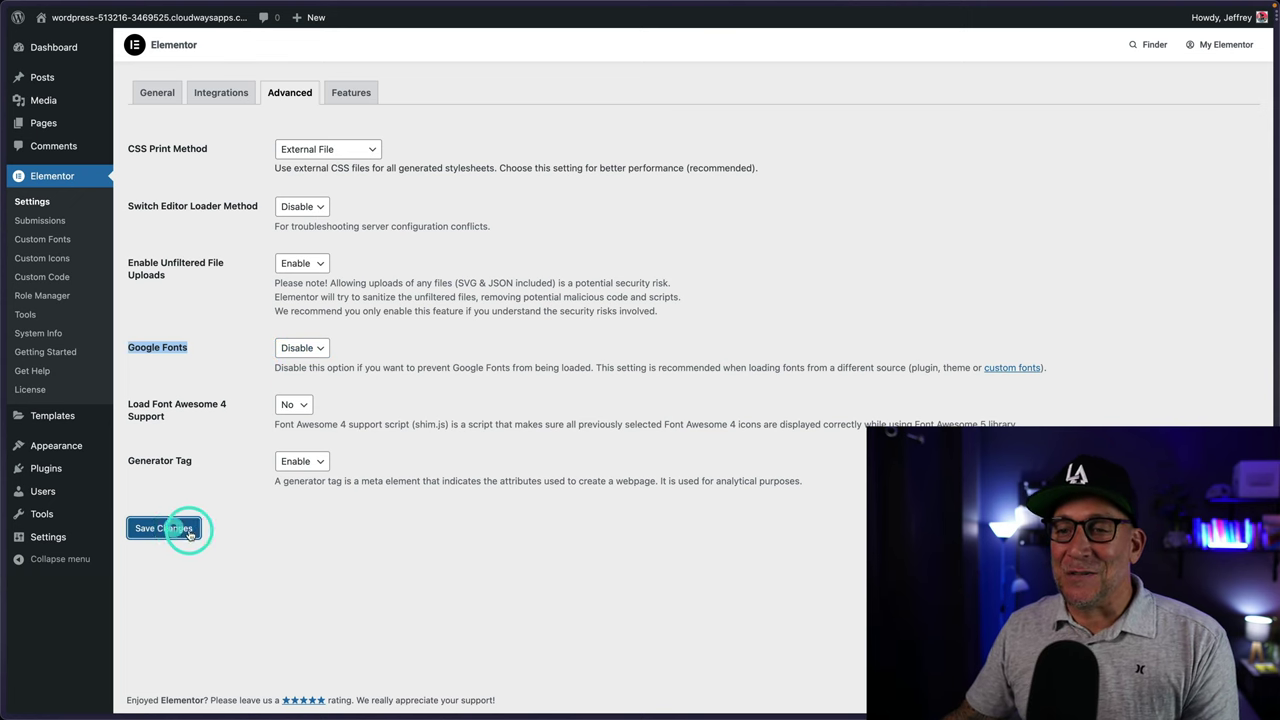
{"action": "left_click", "coordinate": [240, 377]}
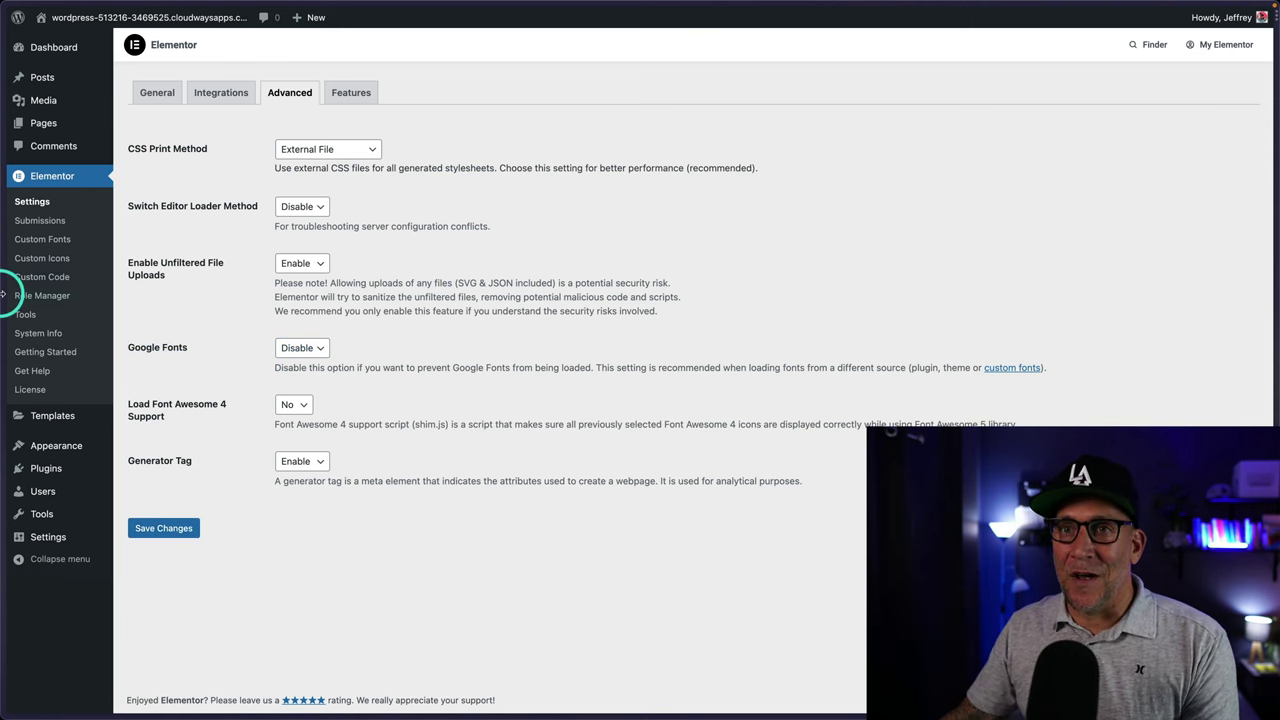
Switch to the Brand Page in the Elementor editor and reload it.
{"action": "mouse_move", "coordinate": [3, 293]}
{"action": "left_click", "coordinate": [51, 316]}
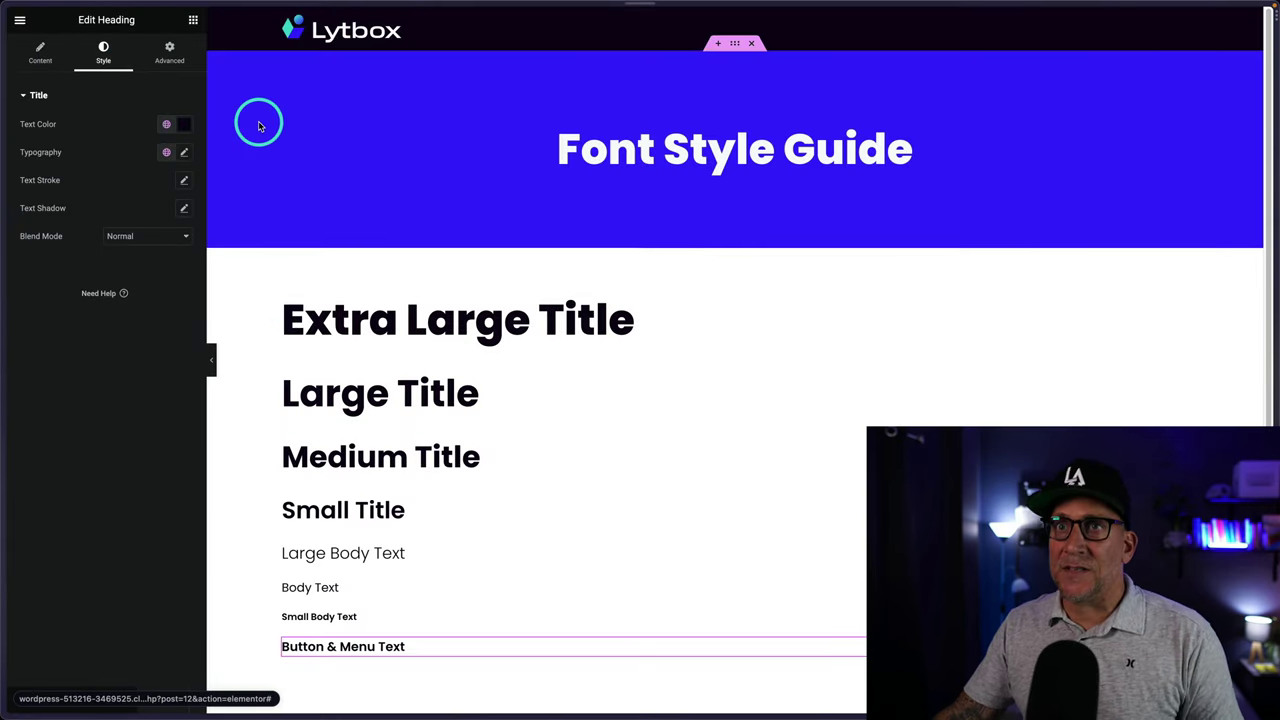
{"action": "key", "text": "super+r"}
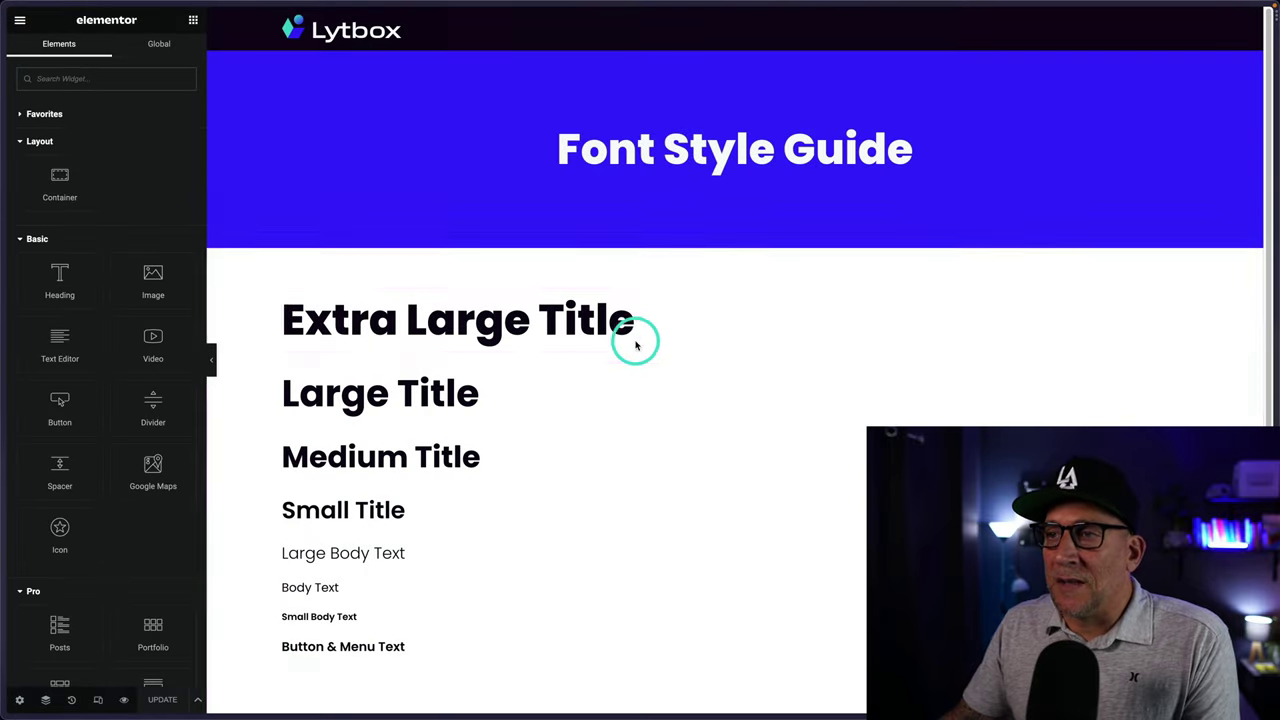
Open the typography settings of the Extra Large Title heading and examine which font families are available.
{"action": "left_click", "coordinate": [655, 330]}
{"action": "left_click", "coordinate": [103, 52]}
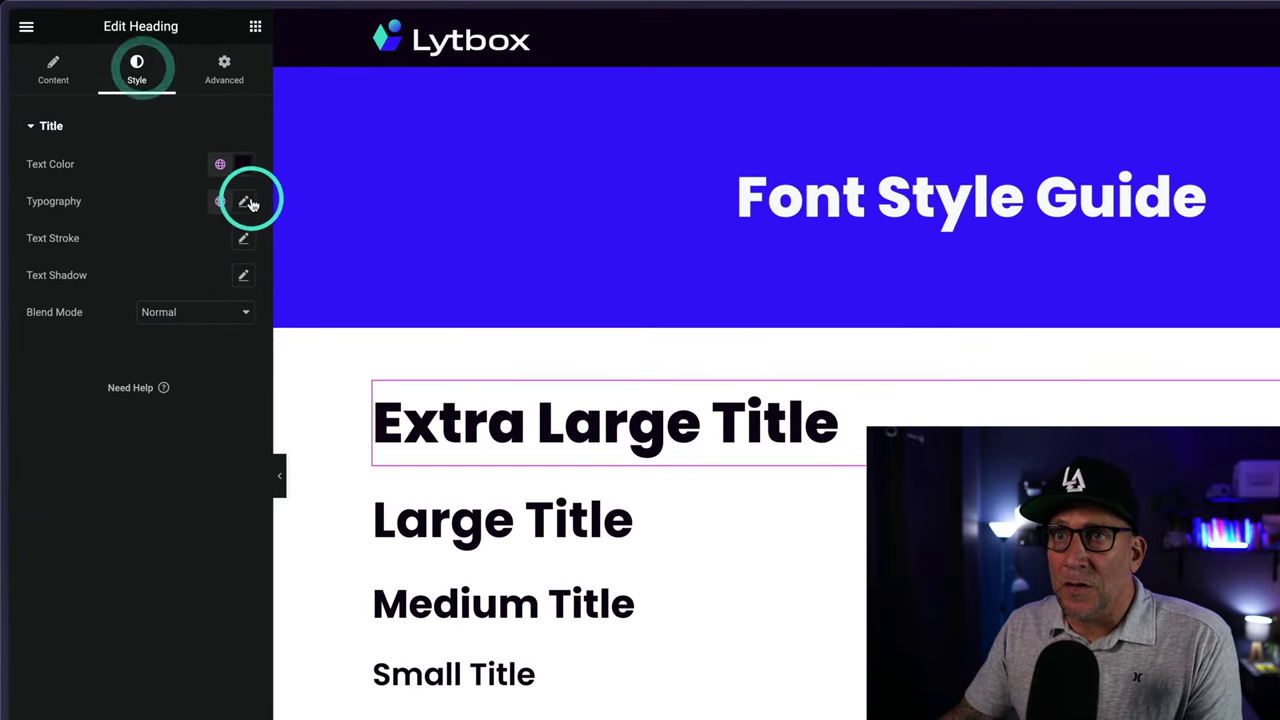
{"action": "left_click", "coordinate": [183, 152]}
{"action": "left_click", "coordinate": [183, 376]}
{"action": "left_click", "coordinate": [109, 252]}
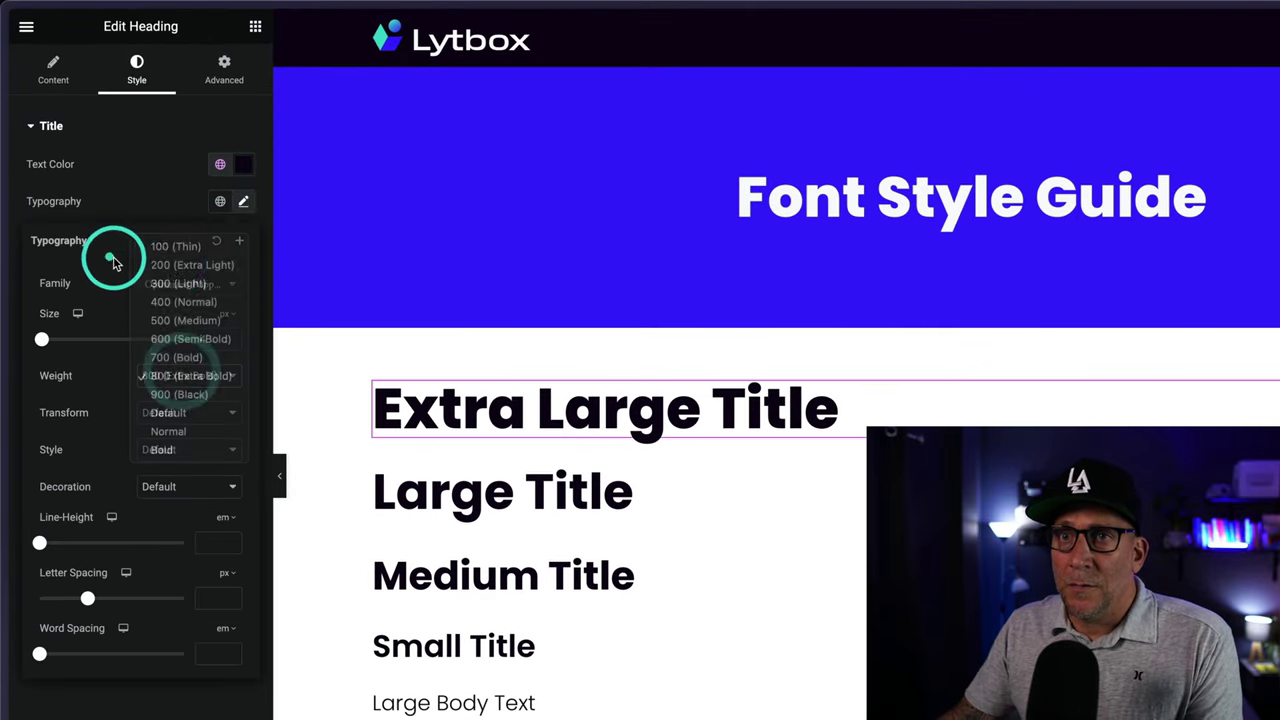
{"action": "left_click", "coordinate": [175, 284]}
{"action": "scroll", "coordinate": [172, 405], "scroll_direction": "down", "scroll_amount": 2}
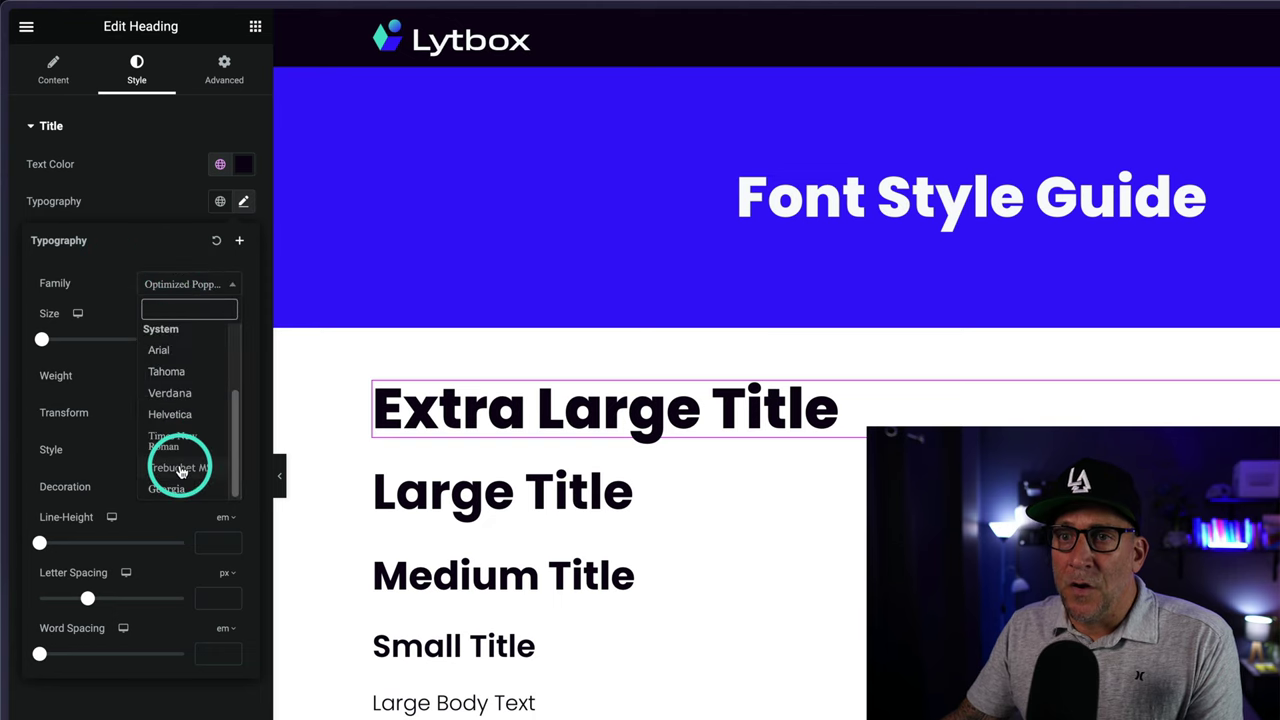
{"action": "scroll", "coordinate": [185, 460], "scroll_direction": "up", "scroll_amount": 2}
{"action": "scroll", "coordinate": [185, 437], "scroll_direction": "down", "scroll_amount": 2}
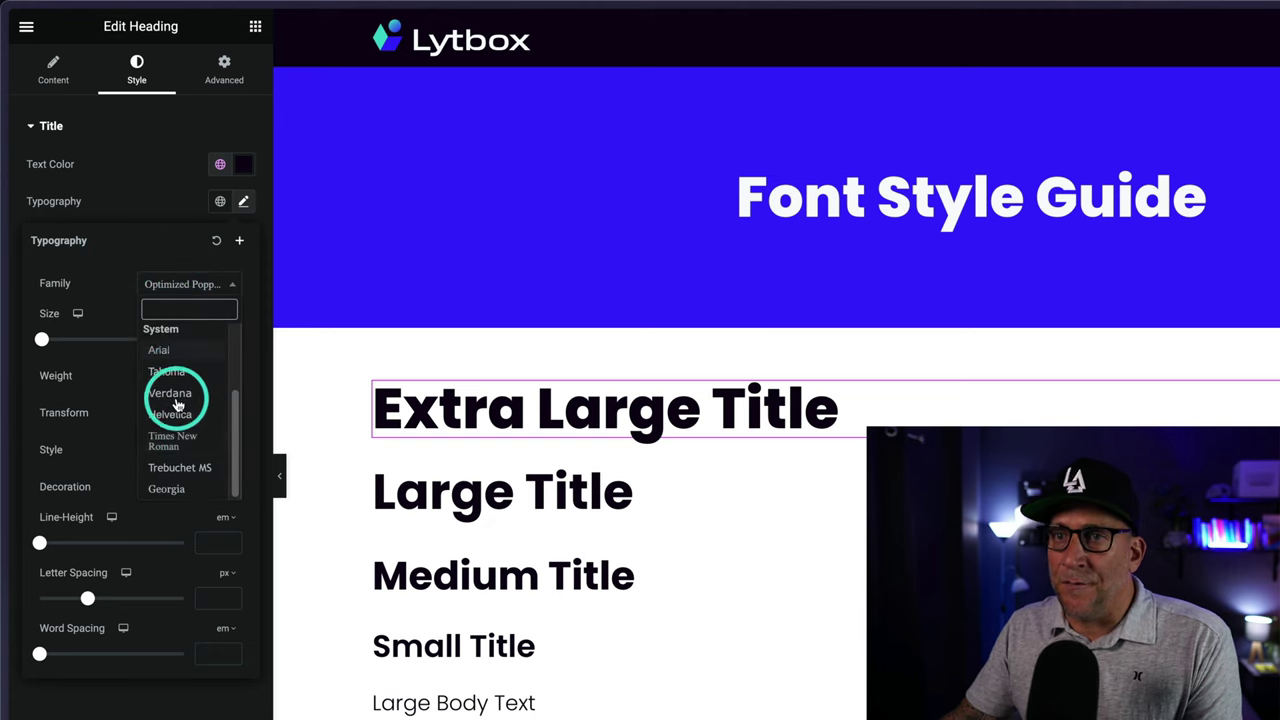